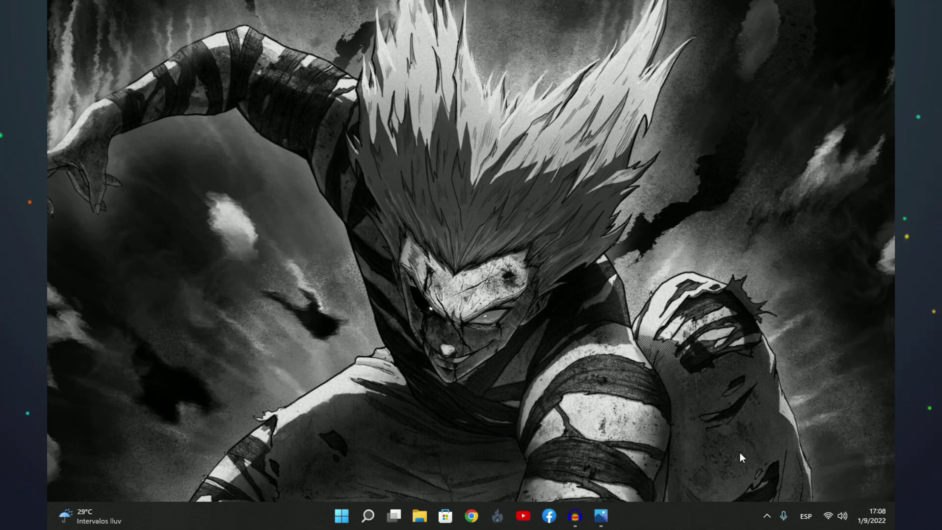
Step: Bring up the CTR 2.1 RC5 window from the hidden system tray programs
{"action": "left_click", "coordinate": [767, 518]}
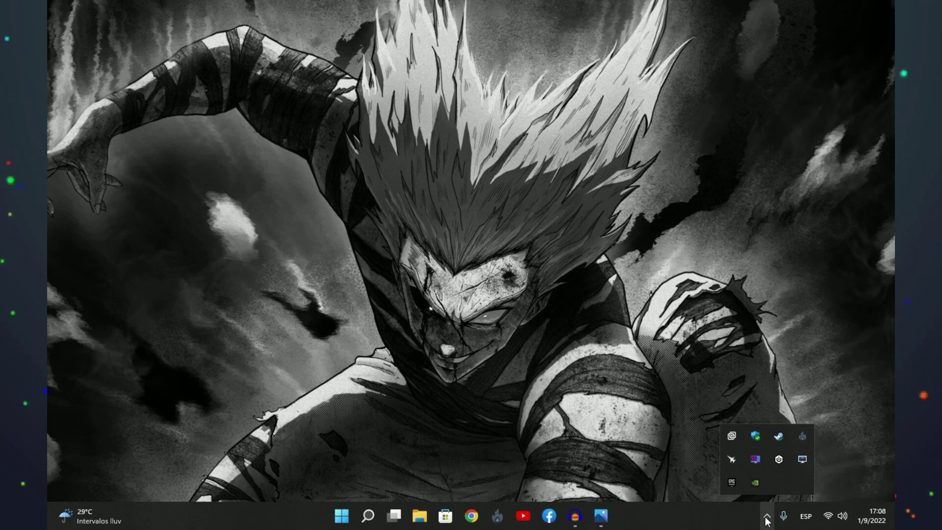
{"action": "left_click", "coordinate": [805, 439]}
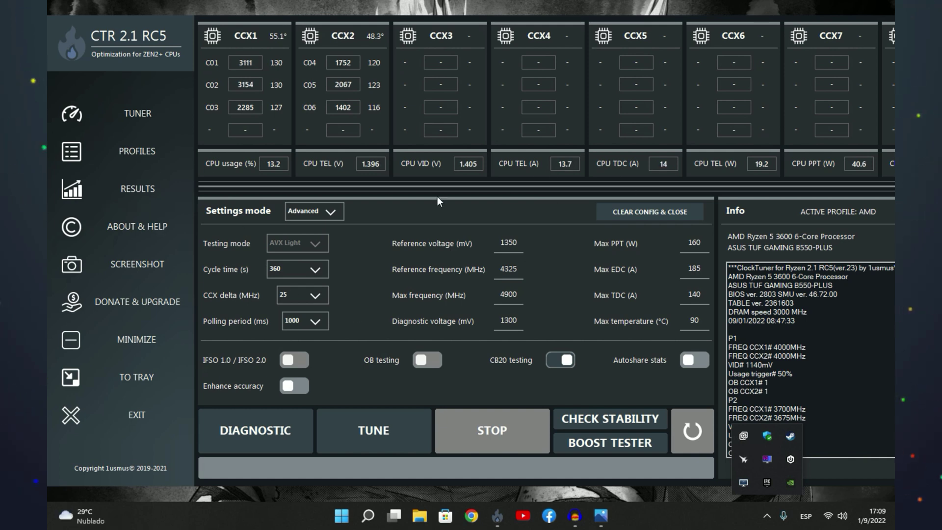
{"action": "left_click", "coordinate": [767, 515]}
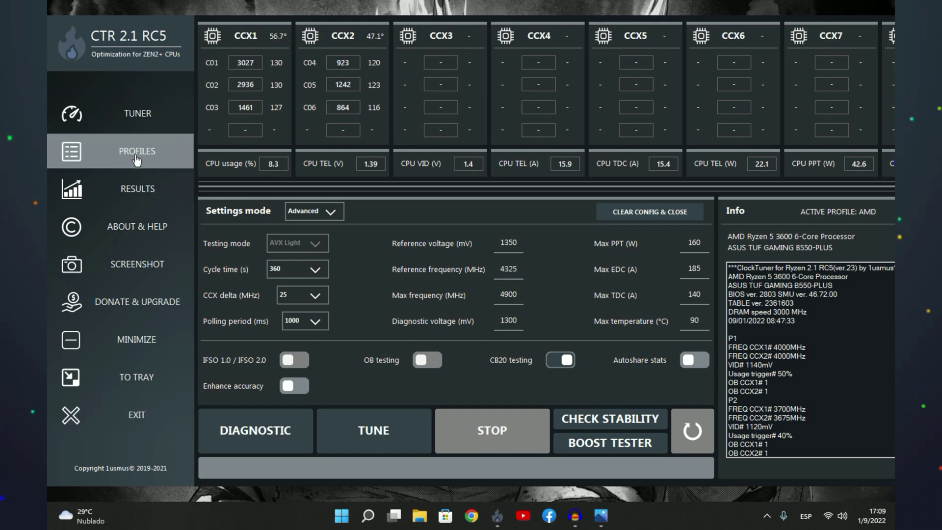
Step: Look over the PX, P2 and P1 profile settings, and return to the tuner page
{"action": "left_click", "coordinate": [162, 151]}
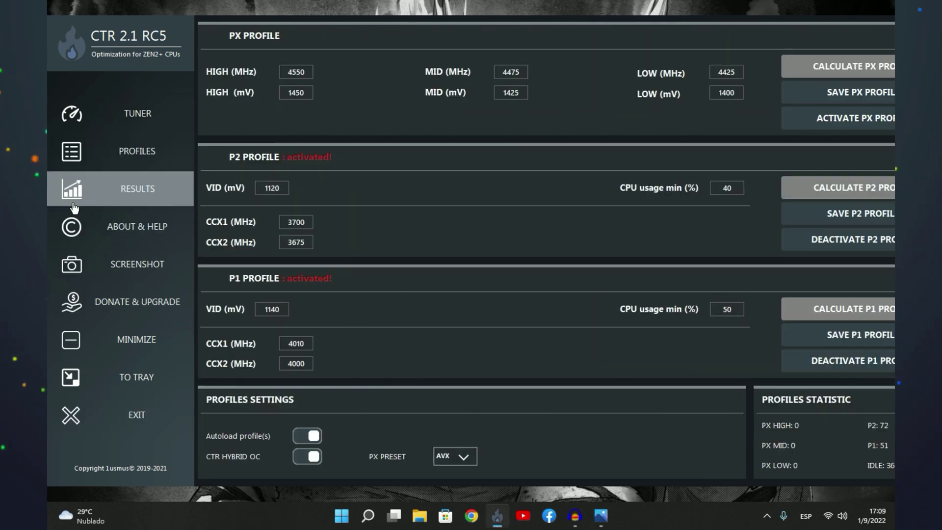
{"action": "left_click", "coordinate": [130, 118]}
{"action": "left_click", "coordinate": [132, 152]}
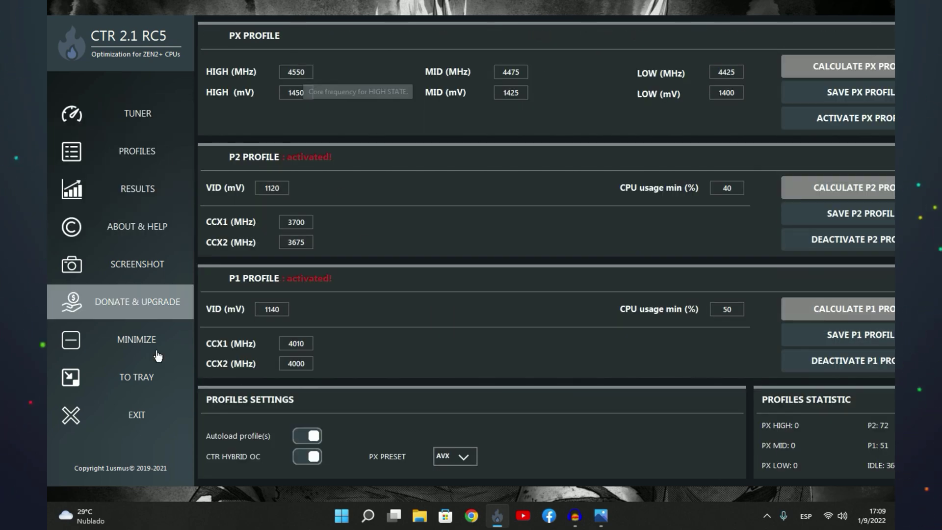
{"action": "left_click", "coordinate": [83, 111]}
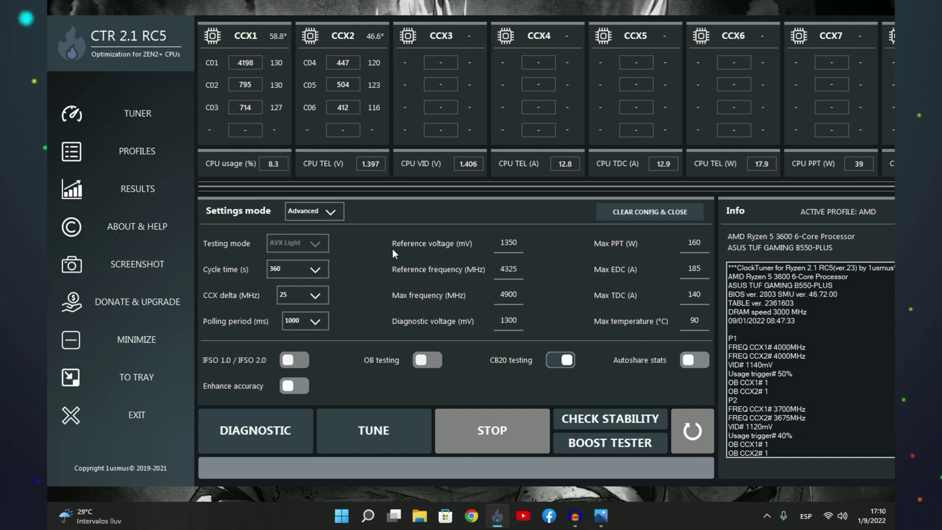
Step: Compare the Default and Advanced settings modes, finishing in Default mode
{"action": "left_click", "coordinate": [314, 211]}
{"action": "left_click", "coordinate": [324, 228]}
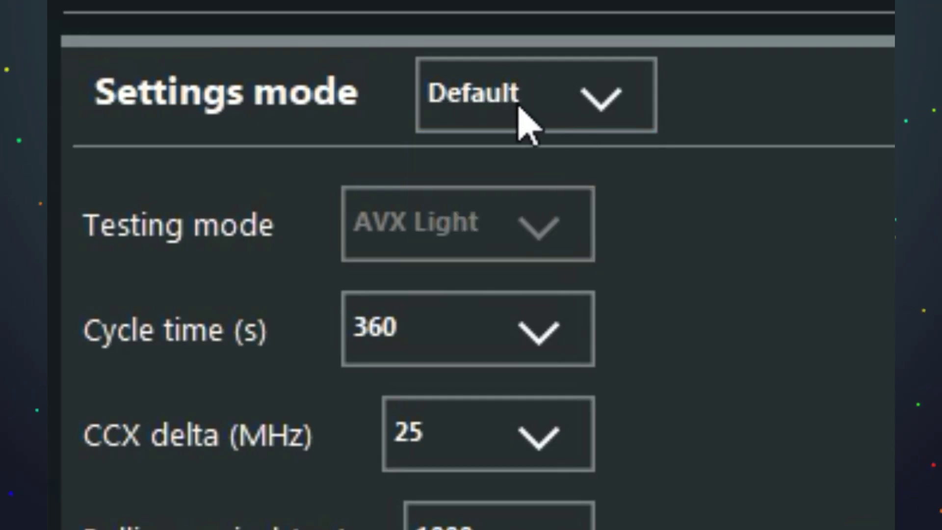
{"action": "left_click", "coordinate": [520, 109]}
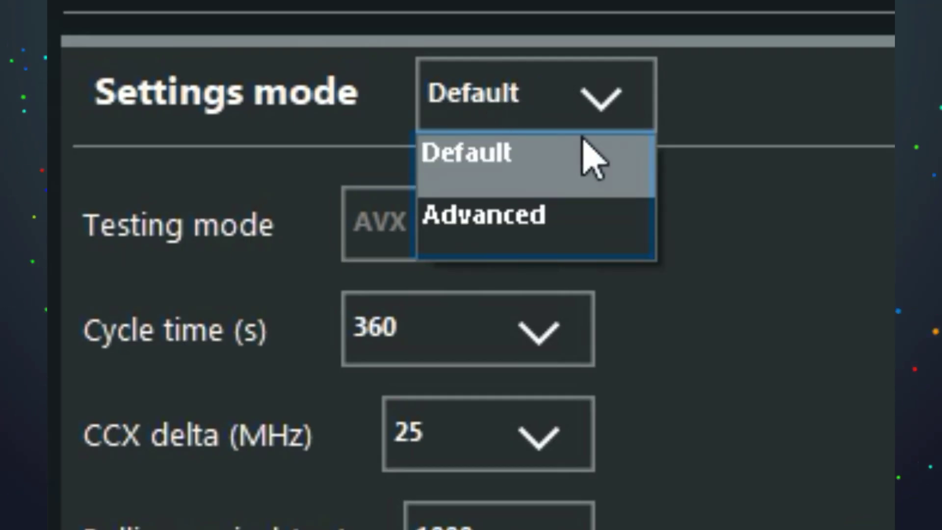
{"action": "left_click", "coordinate": [505, 256]}
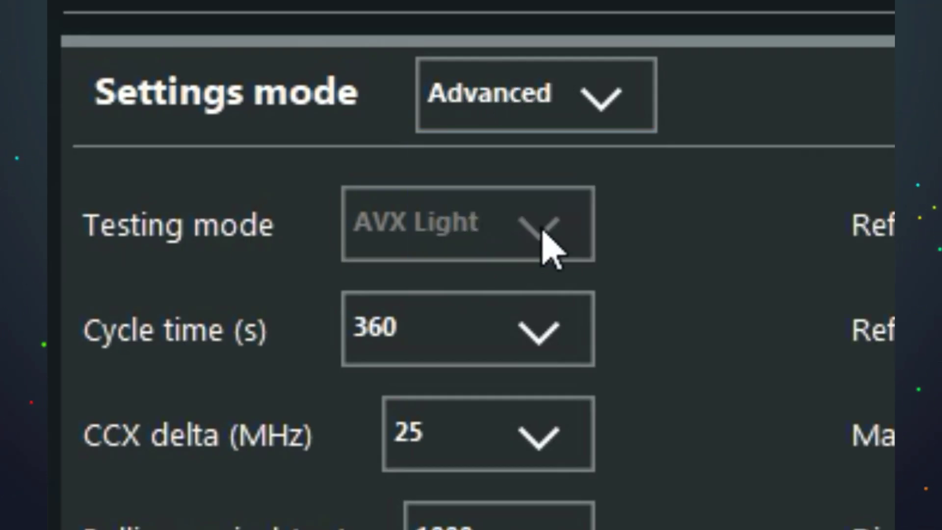
{"action": "left_click", "coordinate": [569, 103]}
{"action": "left_click", "coordinate": [559, 152]}
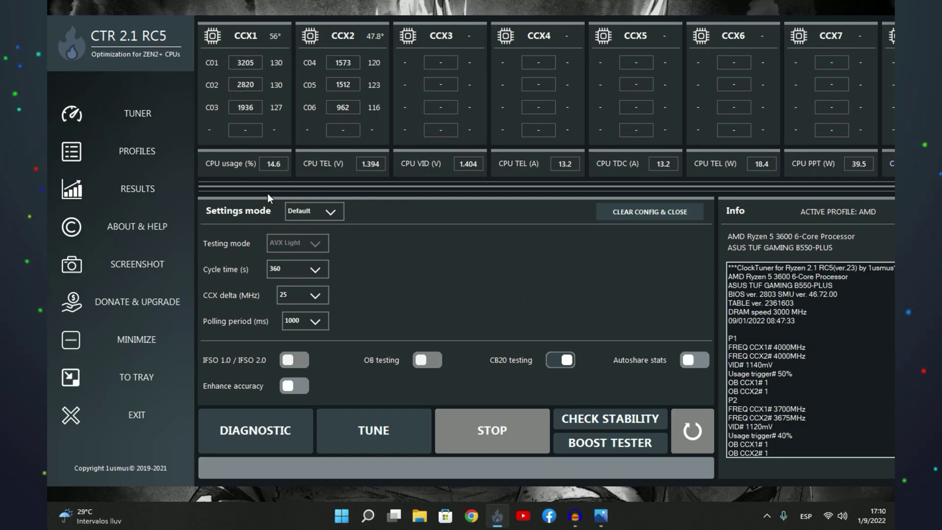
{"action": "left_click", "coordinate": [324, 216]}
{"action": "left_click", "coordinate": [320, 223]}
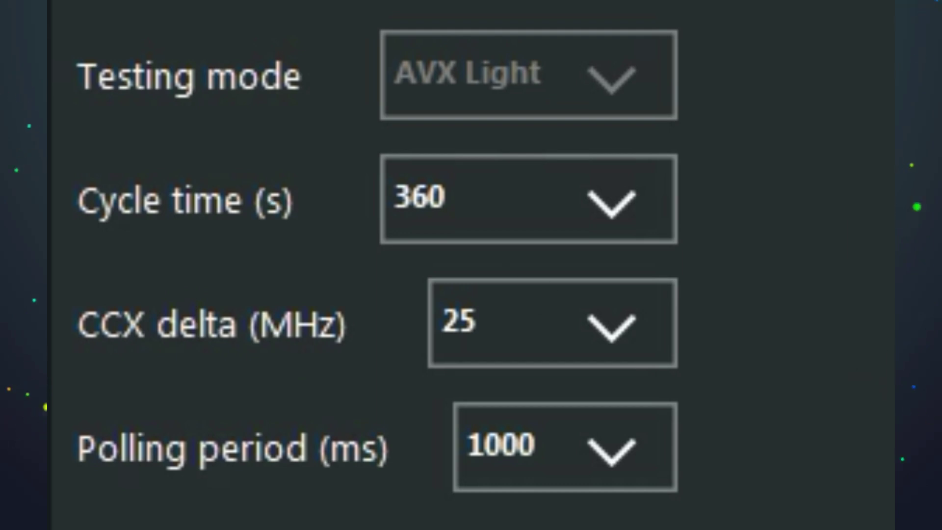
Step: Examine the available cycle time options for the stress tests, leaving the selection as it is
{"action": "left_click", "coordinate": [518, 194]}
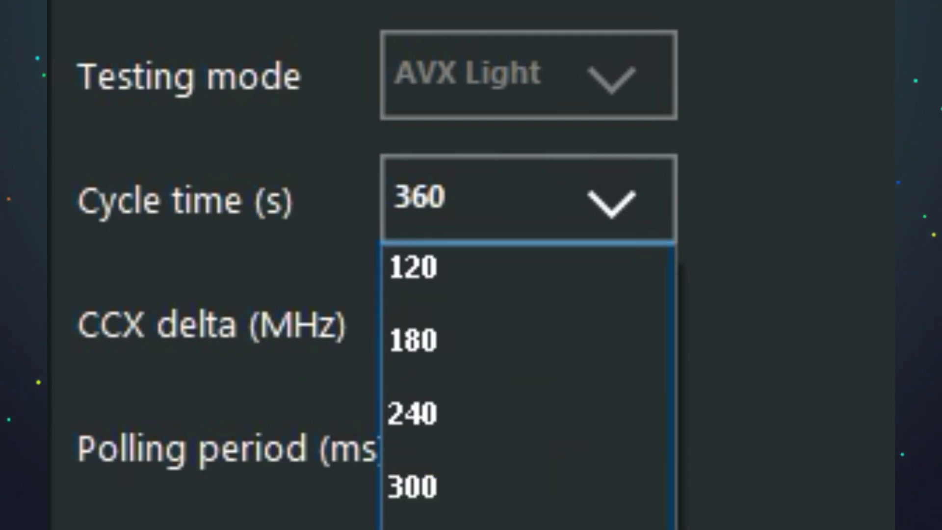
{"action": "left_click", "coordinate": [564, 241]}
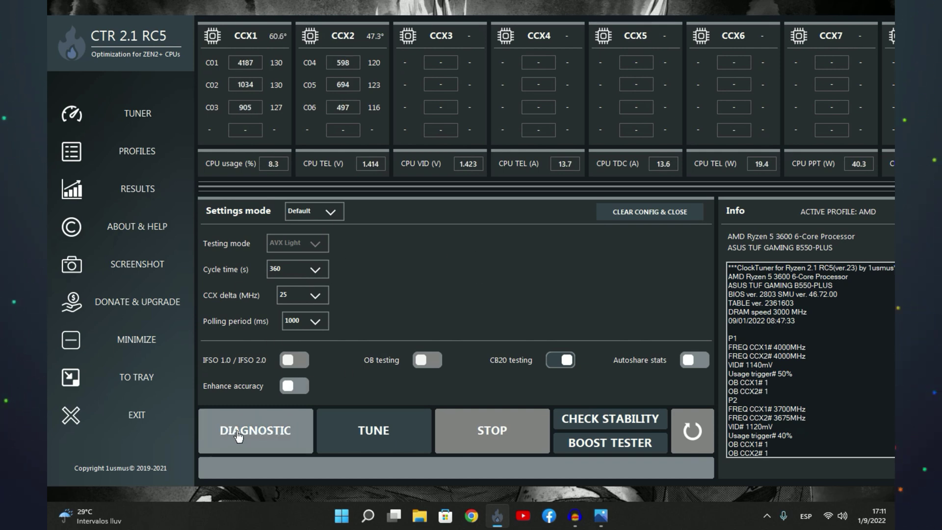
{"action": "left_click", "coordinate": [260, 431]}
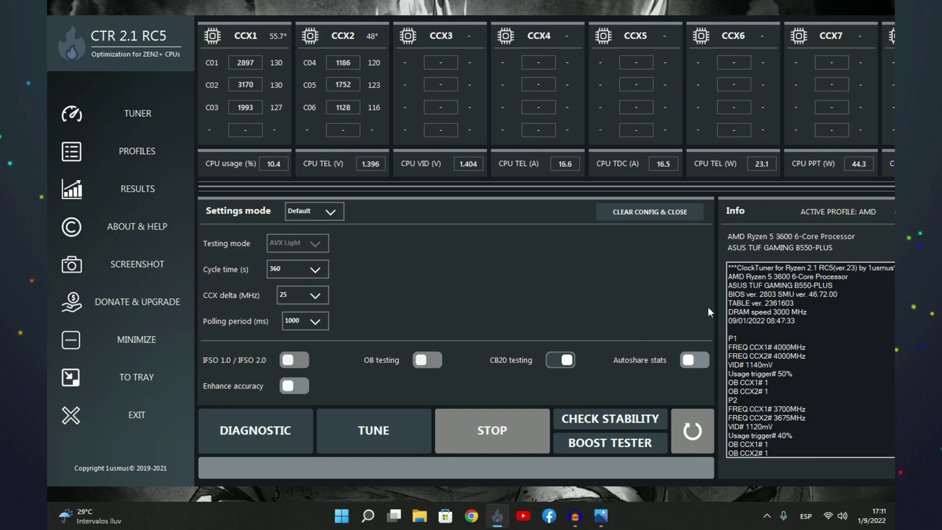
Step: Read through the Info log for the saved profile values and the stress test entries
{"action": "scroll", "coordinate": [748, 332], "scroll_direction": "down", "scroll_amount": 15}
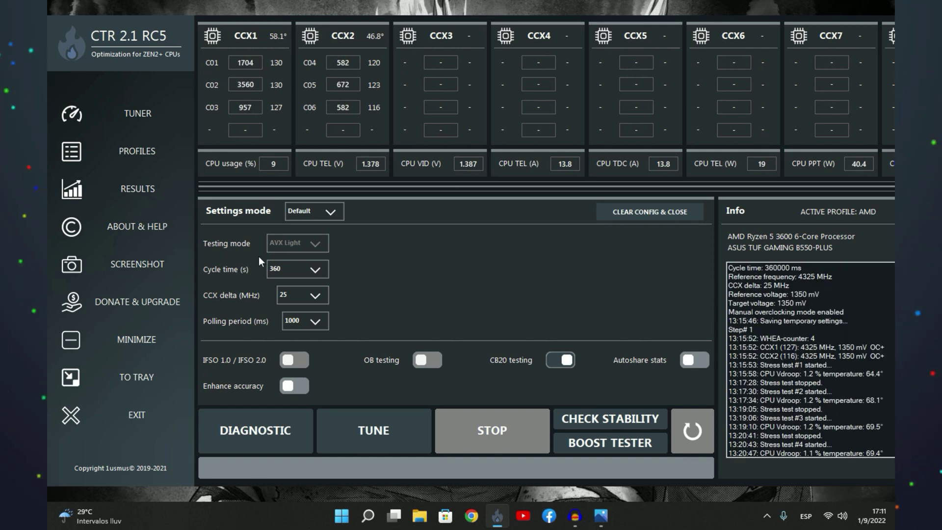
{"action": "left_click", "coordinate": [283, 272]}
{"action": "left_click", "coordinate": [385, 273]}
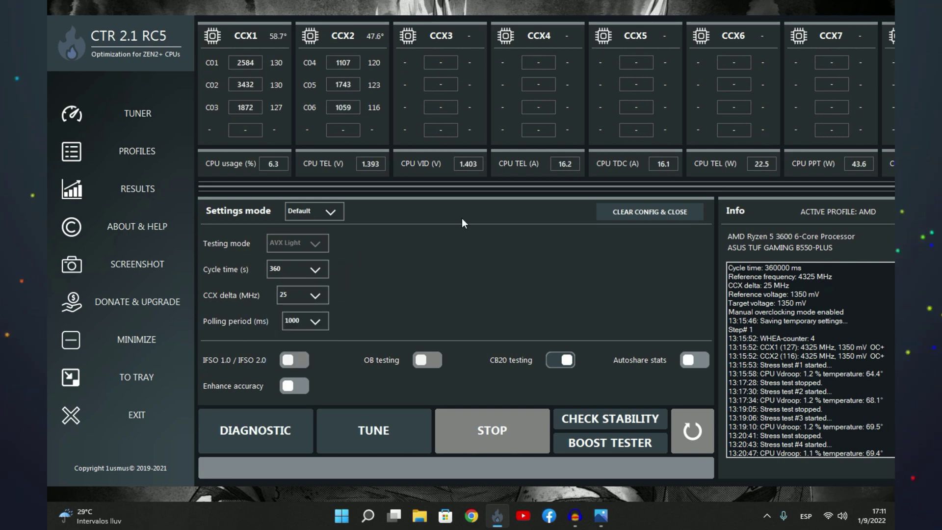
{"action": "scroll", "coordinate": [829, 328], "scroll_direction": "up", "scroll_amount": 10}
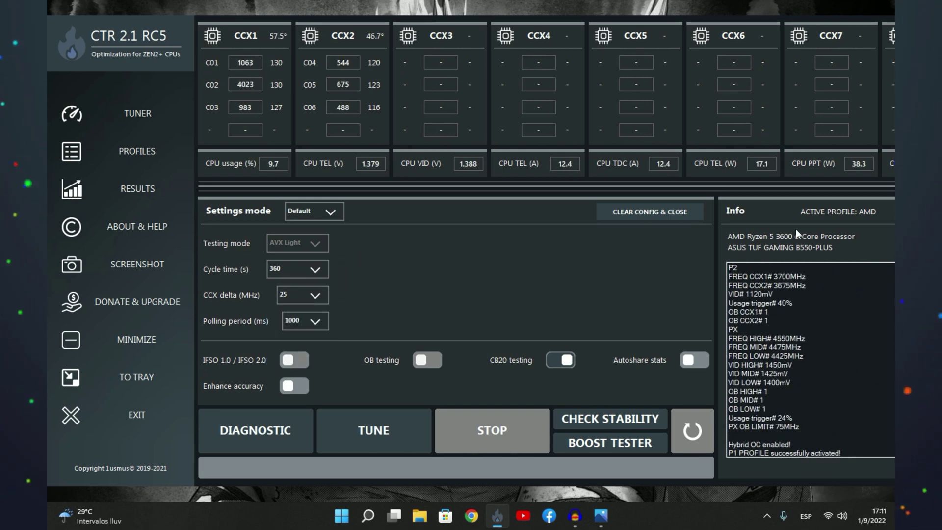
{"action": "scroll", "coordinate": [815, 299], "scroll_direction": "down", "scroll_amount": 15}
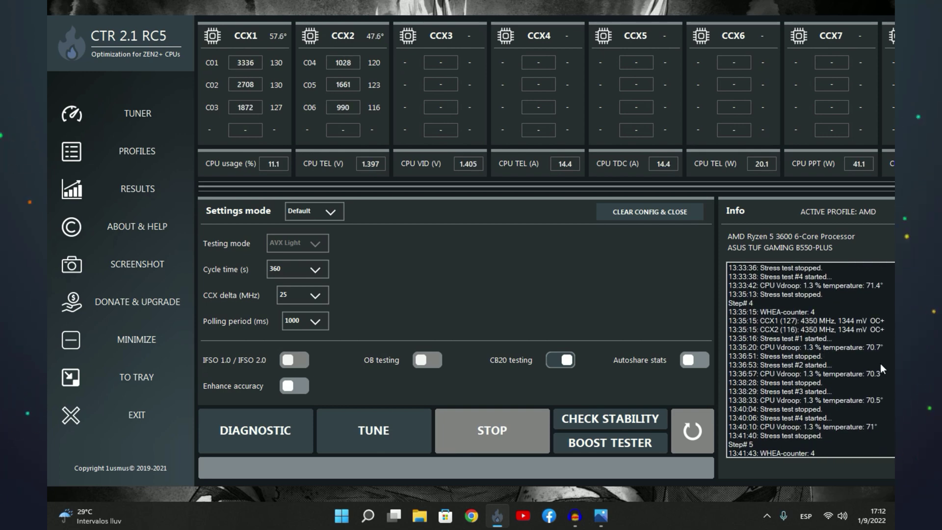
Step: Open the saved screenshot of the diagnostic results and read the recommended reference voltages and frequencies for overclocking and undervolting
{"action": "left_click", "coordinate": [601, 515]}
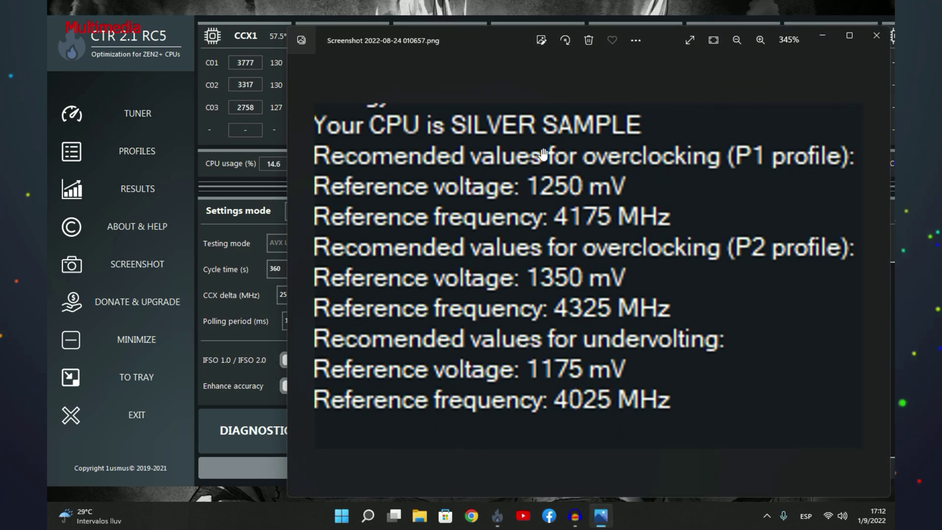
{"action": "left_click_drag", "start_coordinate": [496, 39], "coordinate": [417, 31]}
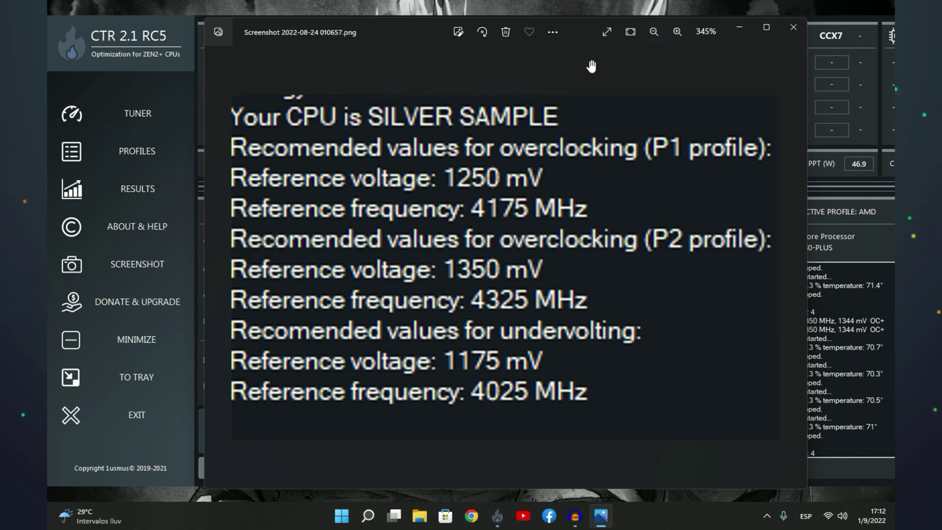
{"action": "left_click_drag", "start_coordinate": [413, 28], "coordinate": [430, 51]}
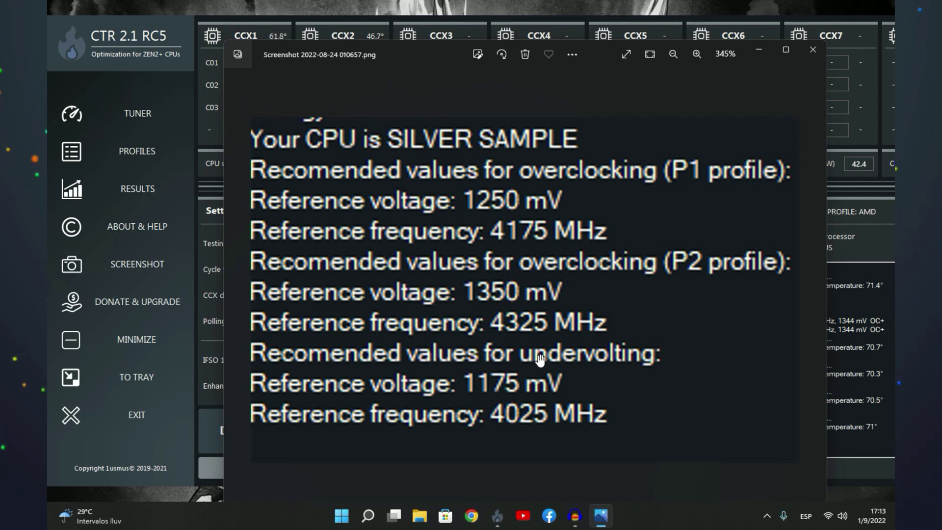
{"action": "left_click_drag", "start_coordinate": [427, 56], "coordinate": [616, 48]}
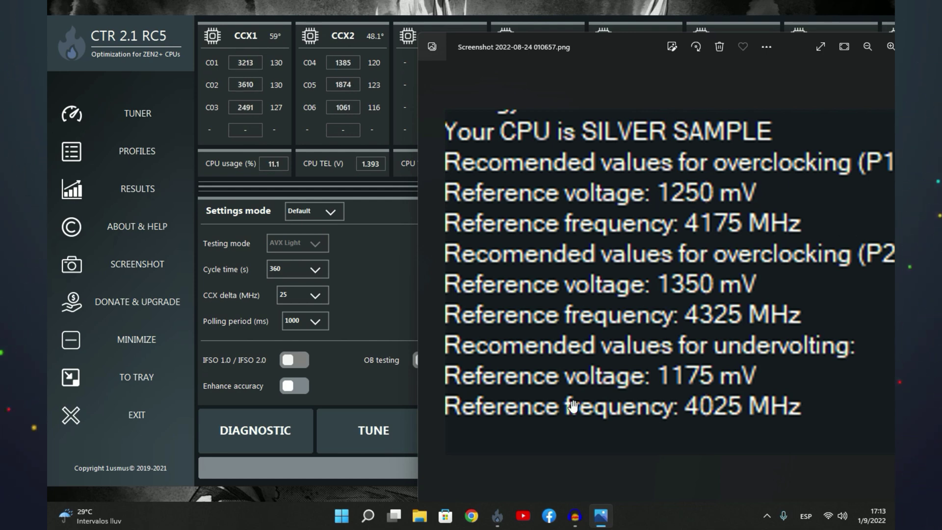
{"action": "left_click_drag", "start_coordinate": [626, 51], "coordinate": [599, 65]}
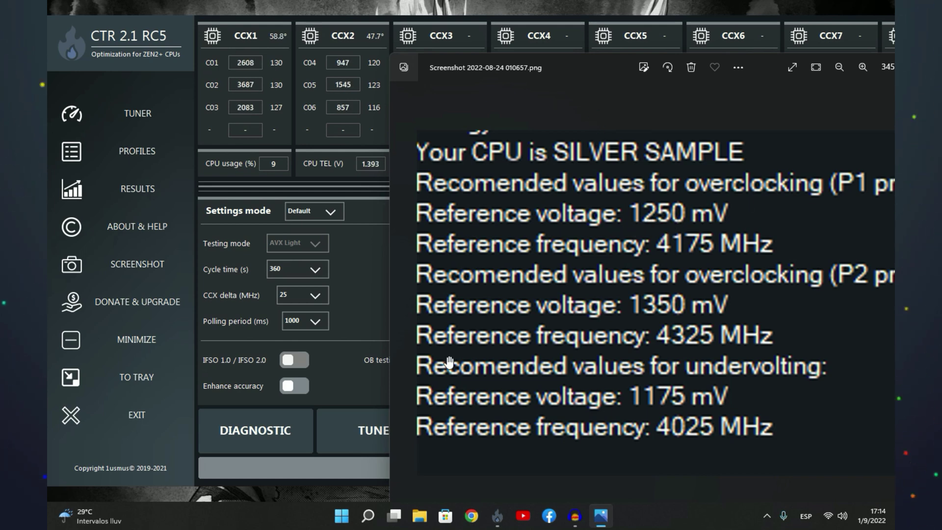
{"action": "left_click_drag", "start_coordinate": [593, 72], "coordinate": [467, 487]}
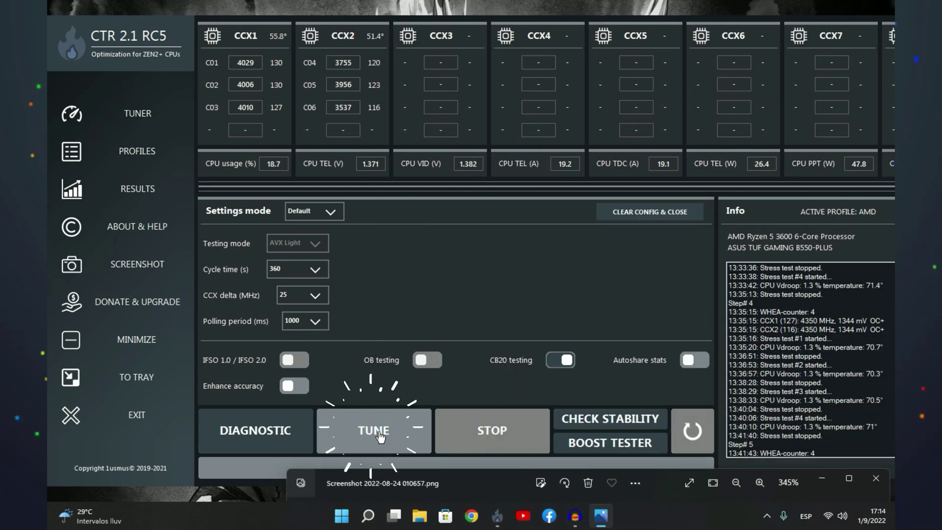
Step: Set the settings mode to Advanced and consult the recommended undervolting values in the diagnostic screenshot
{"action": "left_click", "coordinate": [314, 212]}
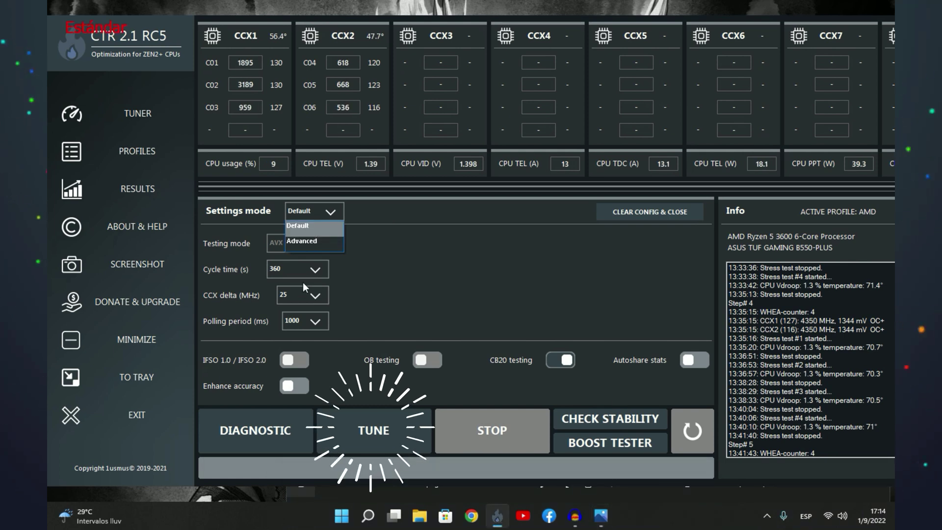
{"action": "left_click", "coordinate": [307, 246]}
{"action": "left_click", "coordinate": [602, 515]}
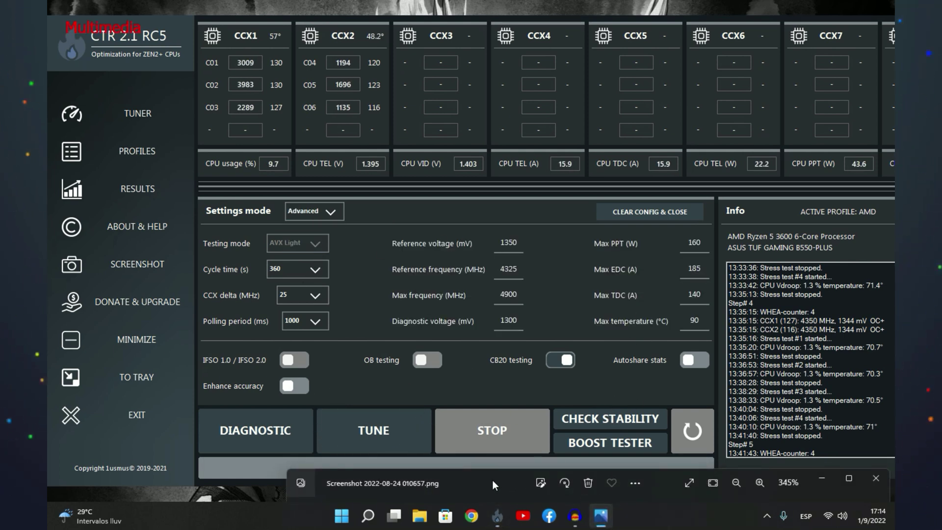
{"action": "left_click_drag", "start_coordinate": [492, 481], "coordinate": [606, 58]}
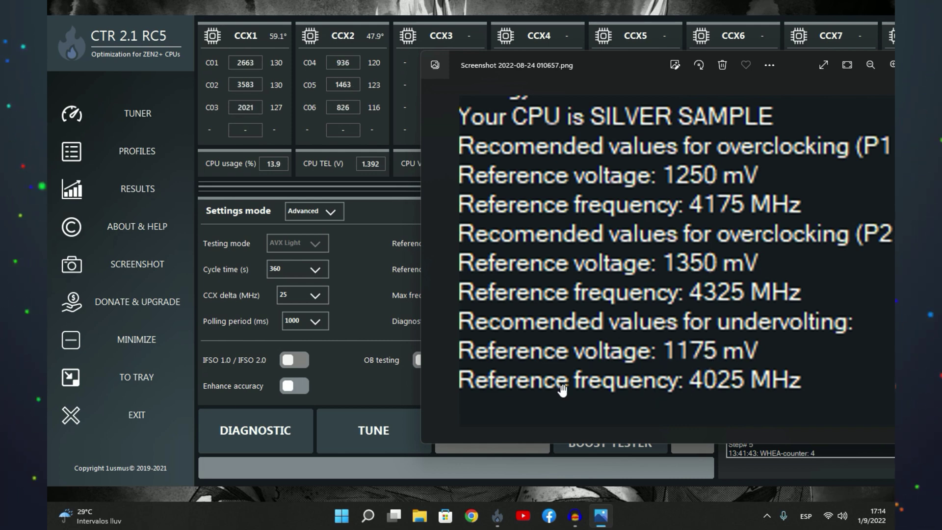
{"action": "left_click_drag", "start_coordinate": [637, 67], "coordinate": [575, 447]}
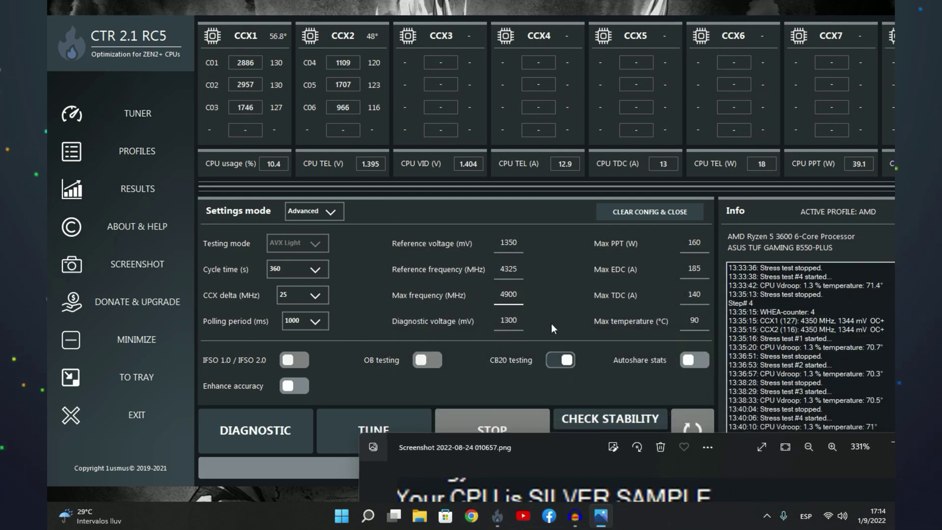
{"action": "left_click_drag", "start_coordinate": [512, 452], "coordinate": [573, 499]}
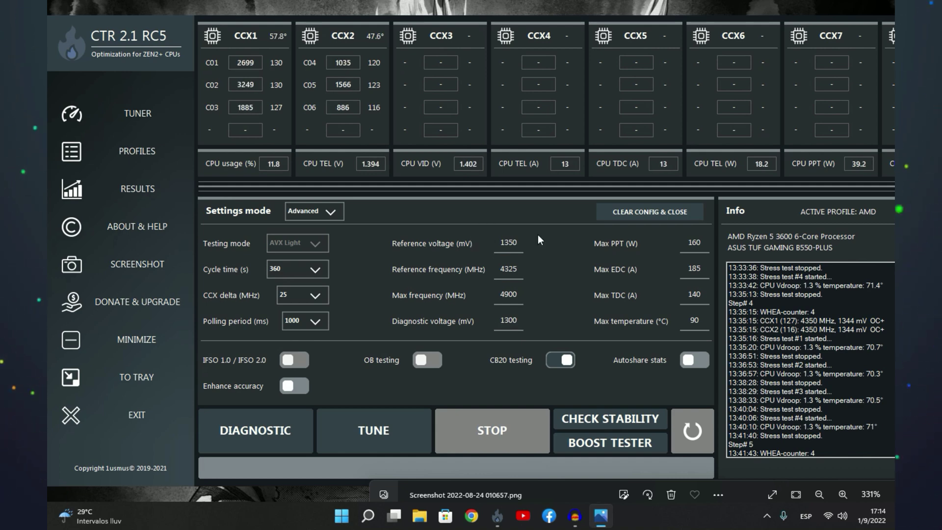
{"action": "left_click_drag", "start_coordinate": [555, 487], "coordinate": [518, 417]}
Step: Set the reference voltage to 1140 mV
{"action": "left_click", "coordinate": [524, 249]}
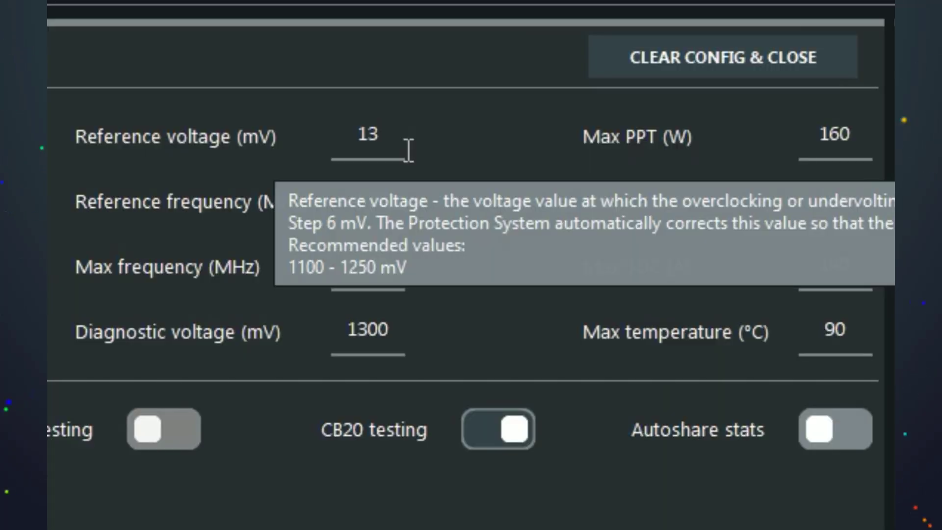
{"action": "key", "text": "BackSpace"}
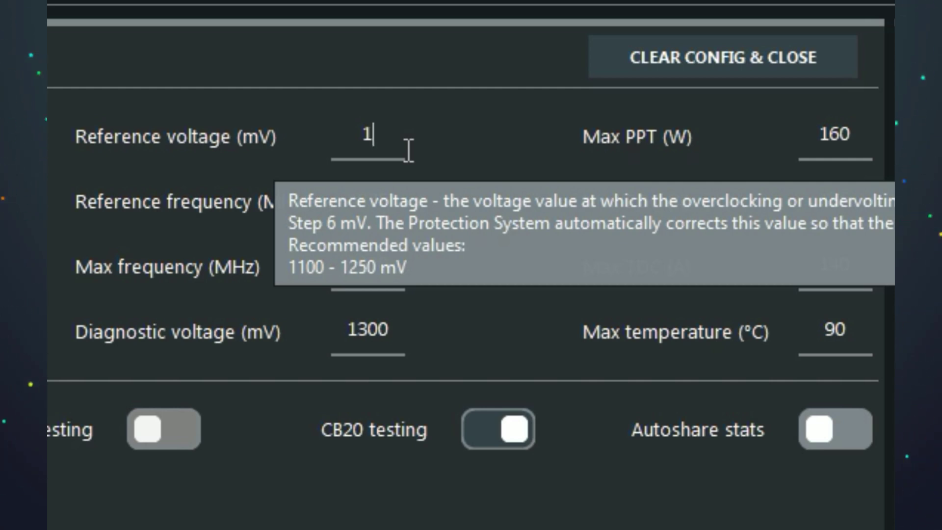
{"action": "type", "text": "140"}
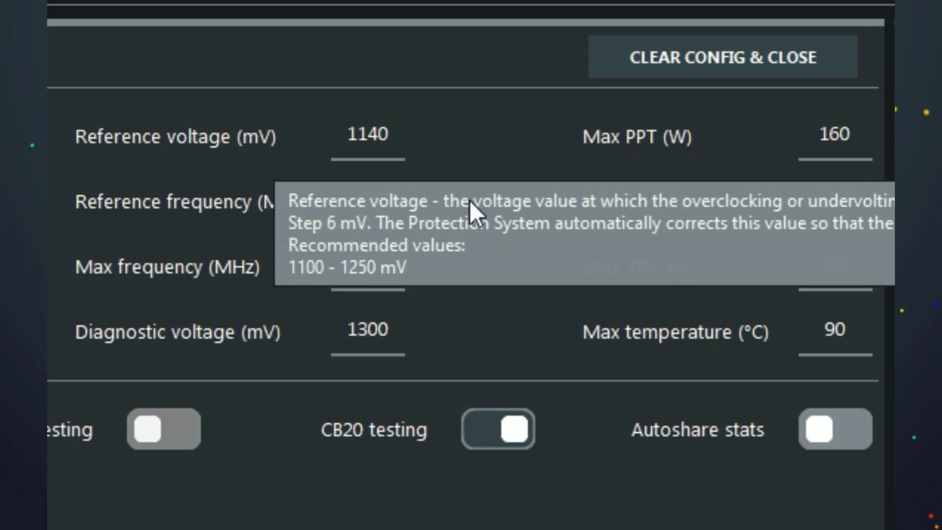
Step: Set the reference frequency to 4025 MHz
{"action": "left_click", "coordinate": [405, 224]}
{"action": "key", "text": "BackSpace"}
{"action": "key", "text": "BackSpace"}
{"action": "key", "text": "BackSpace"}
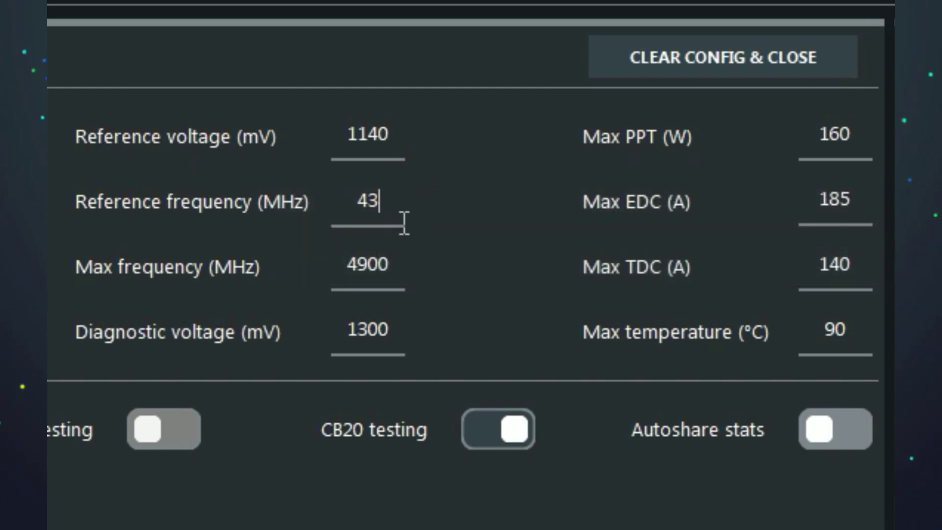
{"action": "type", "text": "0"}
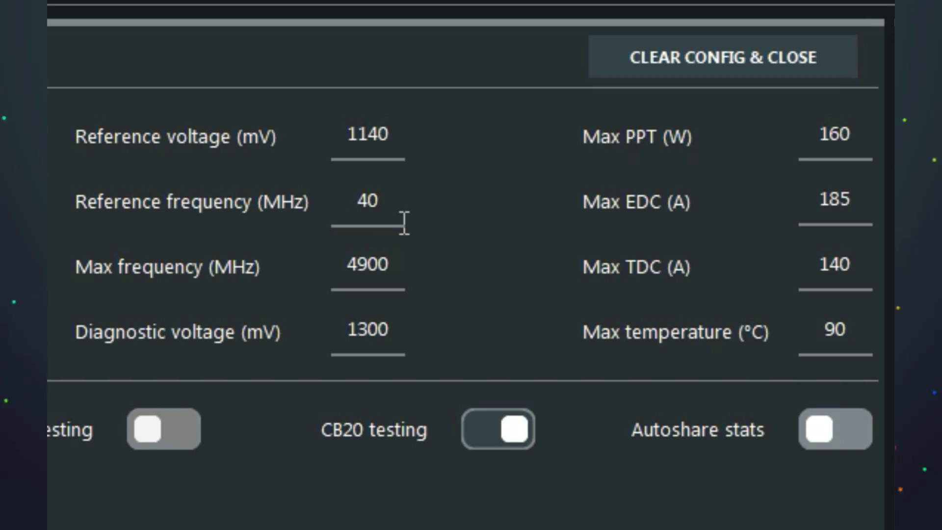
{"action": "type", "text": "25"}
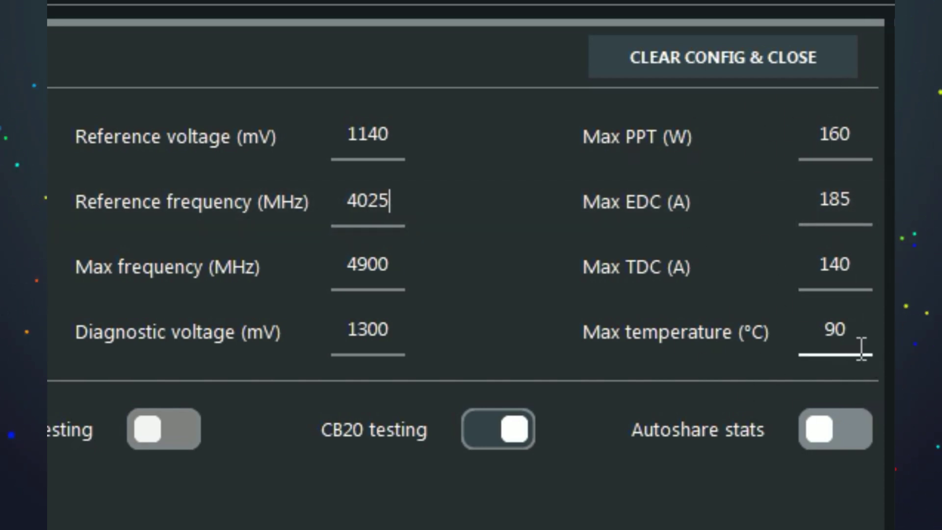
Step: Check the entered reference values against the recommended undervolting values in the diagnostic screenshot
{"action": "left_click_drag", "start_coordinate": [828, 346], "coordinate": [853, 367]}
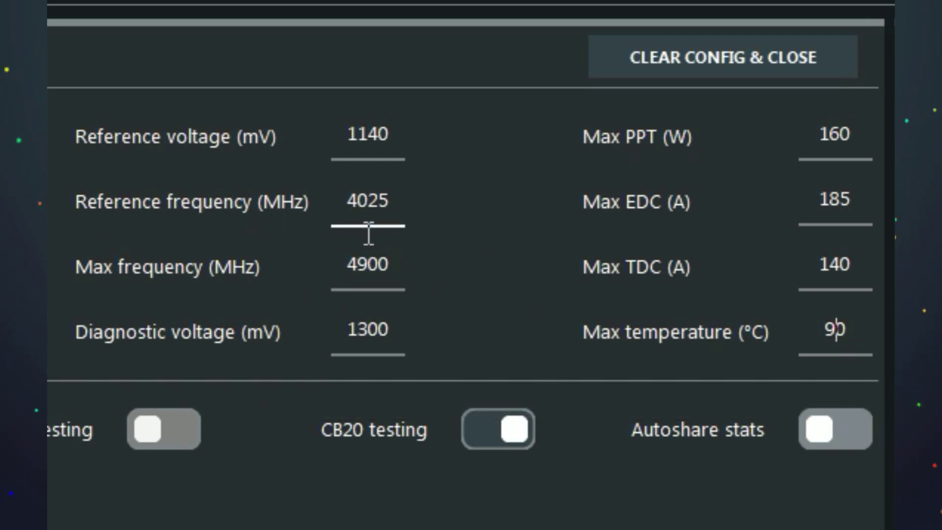
{"action": "left_click_drag", "start_coordinate": [348, 204], "coordinate": [435, 214]}
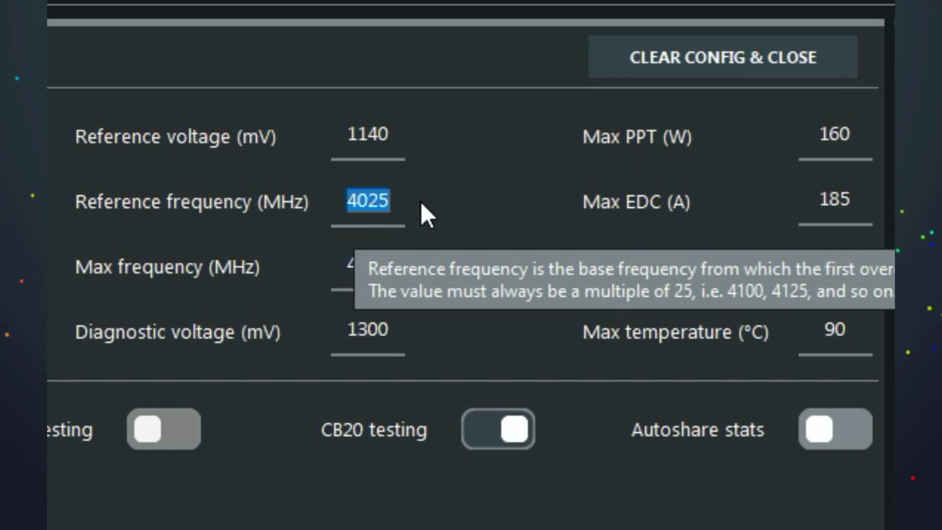
{"action": "left_click_drag", "start_coordinate": [859, 349], "coordinate": [883, 336]}
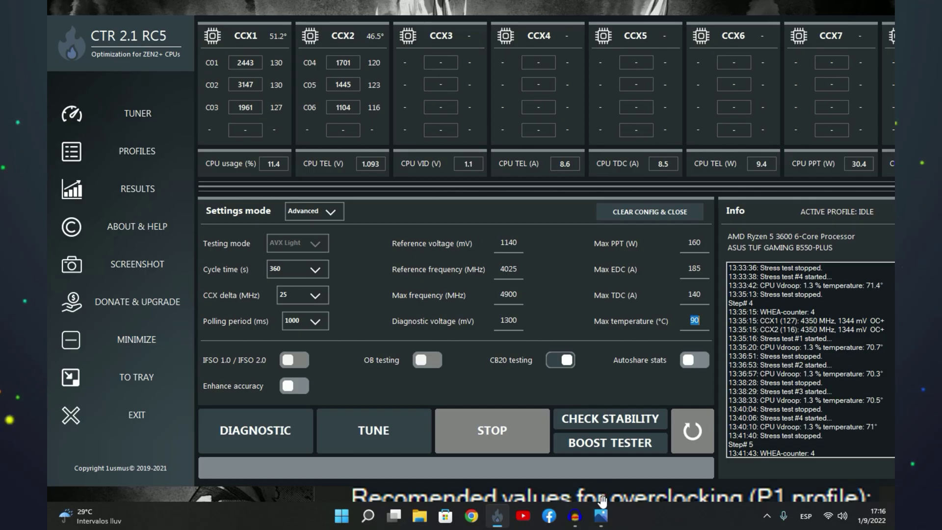
{"action": "left_click", "coordinate": [604, 515]}
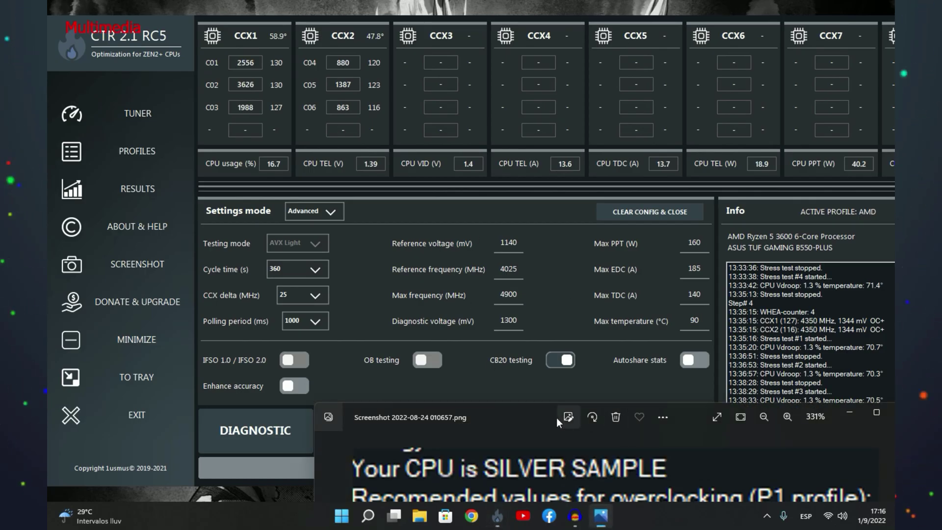
{"action": "left_click_drag", "start_coordinate": [528, 420], "coordinate": [526, 111]}
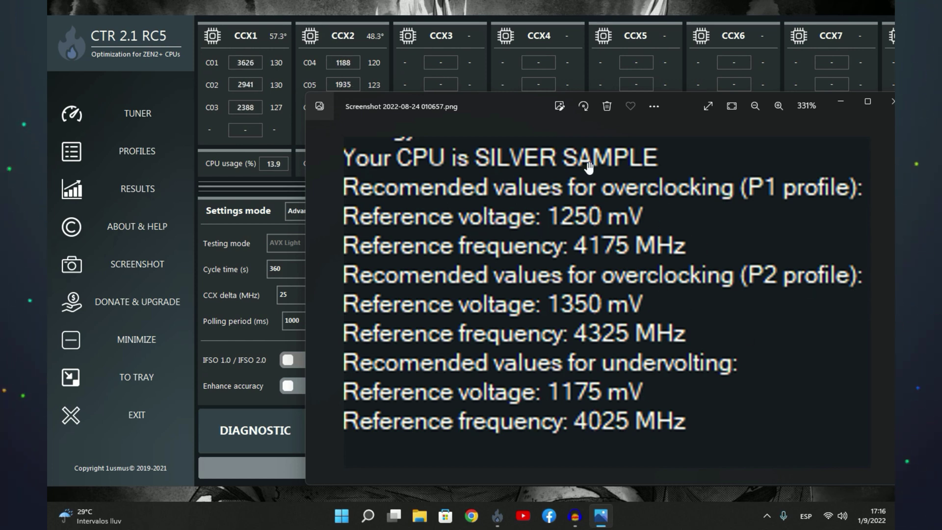
{"action": "left_click", "coordinate": [841, 103]}
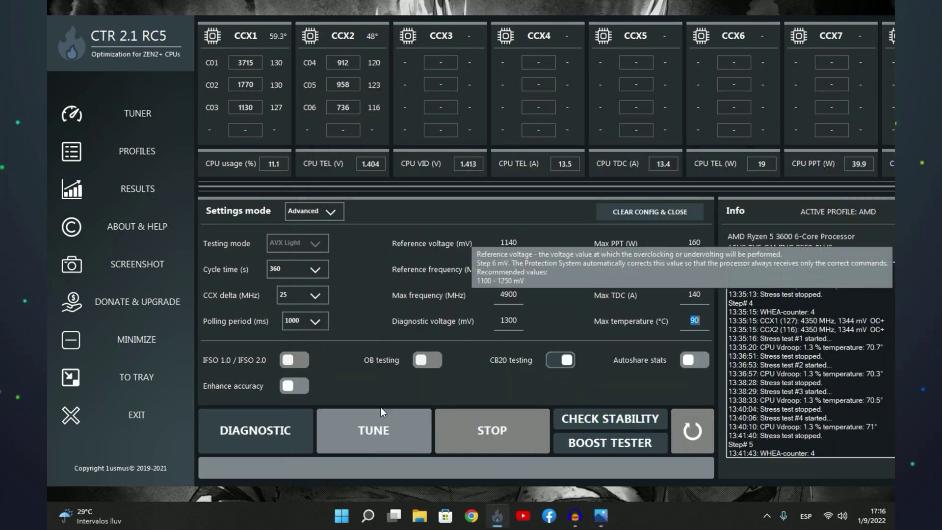
Step: Examine the tuning log for the final profile's CCX1 and CCX2 frequencies and voltages
{"action": "left_click", "coordinate": [374, 430]}
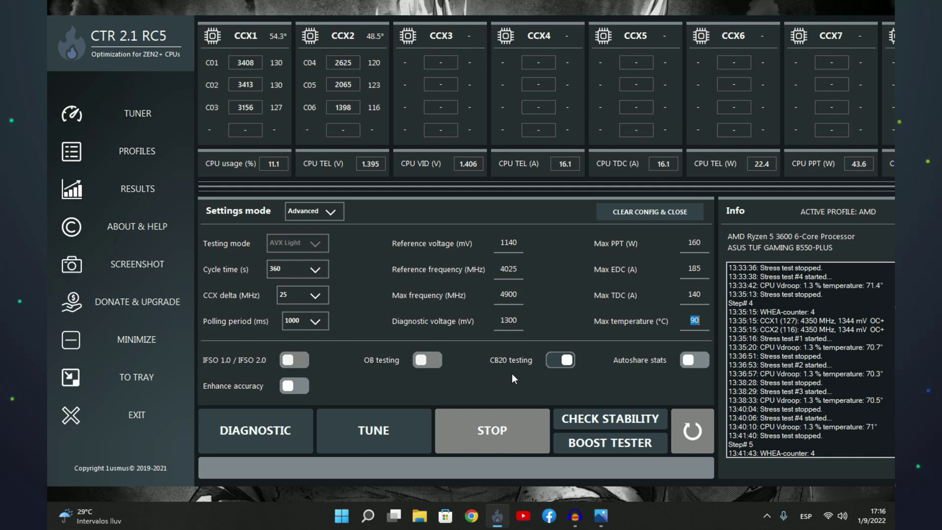
{"action": "scroll", "coordinate": [832, 369], "scroll_direction": "down", "scroll_amount": 5}
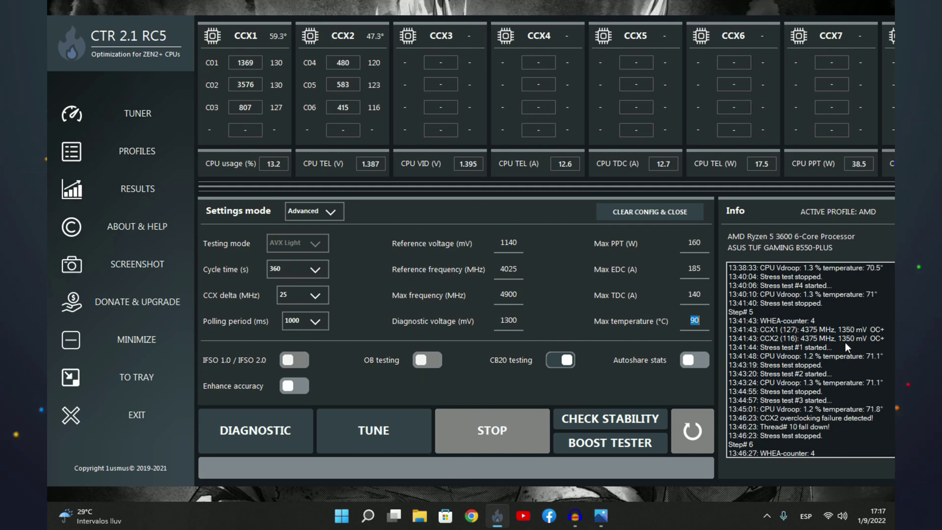
{"action": "scroll", "coordinate": [814, 400], "scroll_direction": "down", "scroll_amount": 12}
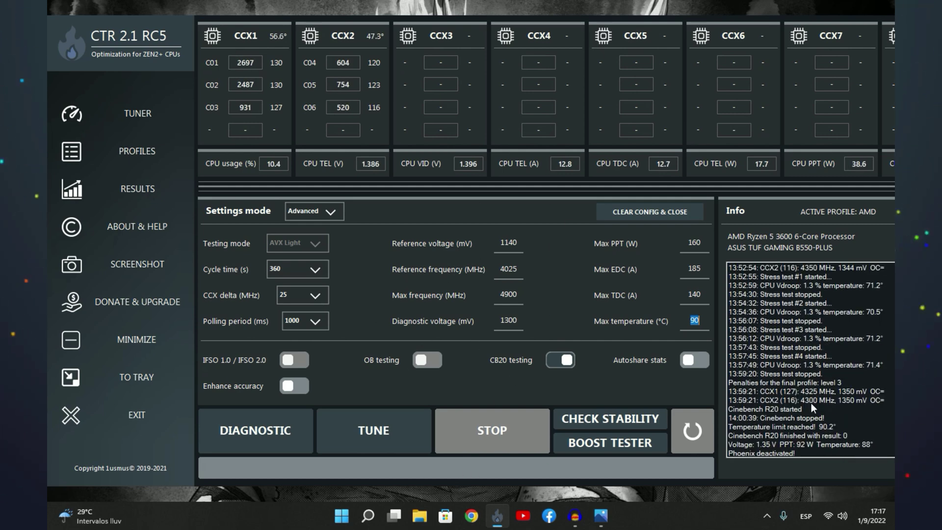
{"action": "scroll", "coordinate": [812, 402], "scroll_direction": "down", "scroll_amount": 3}
{"action": "scroll", "coordinate": [823, 409], "scroll_direction": "up", "scroll_amount": 3}
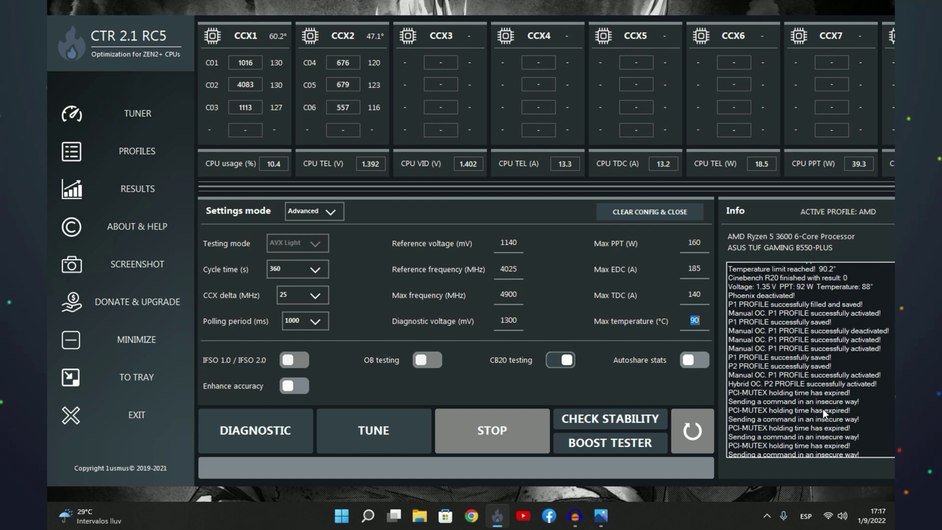
{"action": "scroll", "coordinate": [823, 409], "scroll_direction": "up", "scroll_amount": 2}
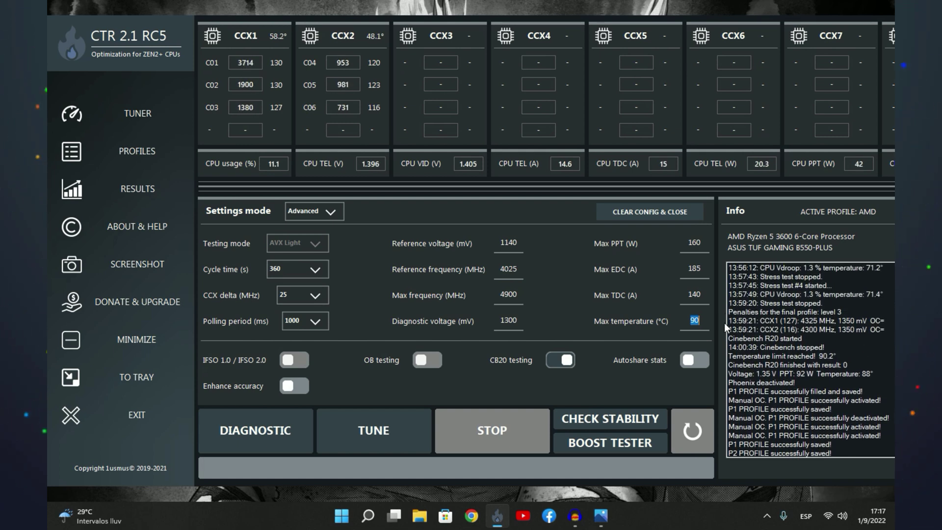
{"action": "left_click", "coordinate": [796, 322]}
{"action": "left_click", "coordinate": [821, 332]}
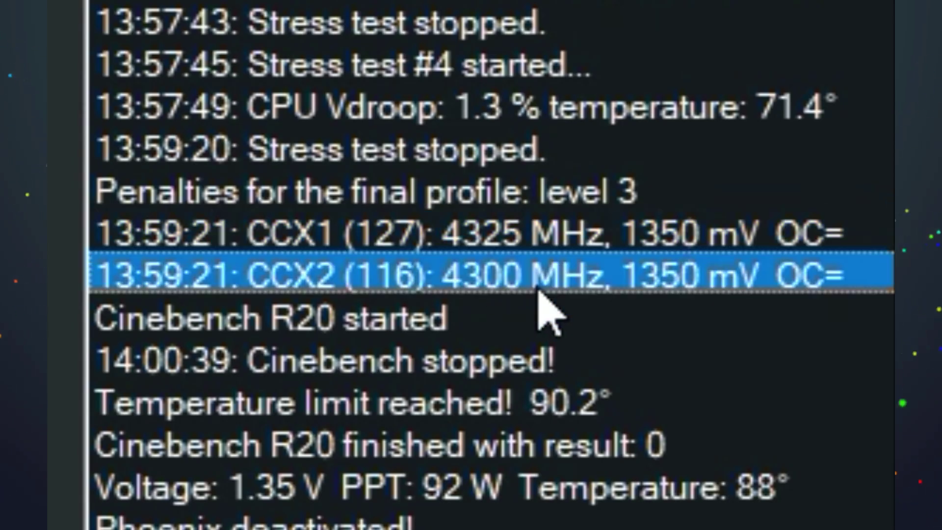
{"action": "left_click", "coordinate": [540, 243]}
{"action": "left_click", "coordinate": [516, 262]}
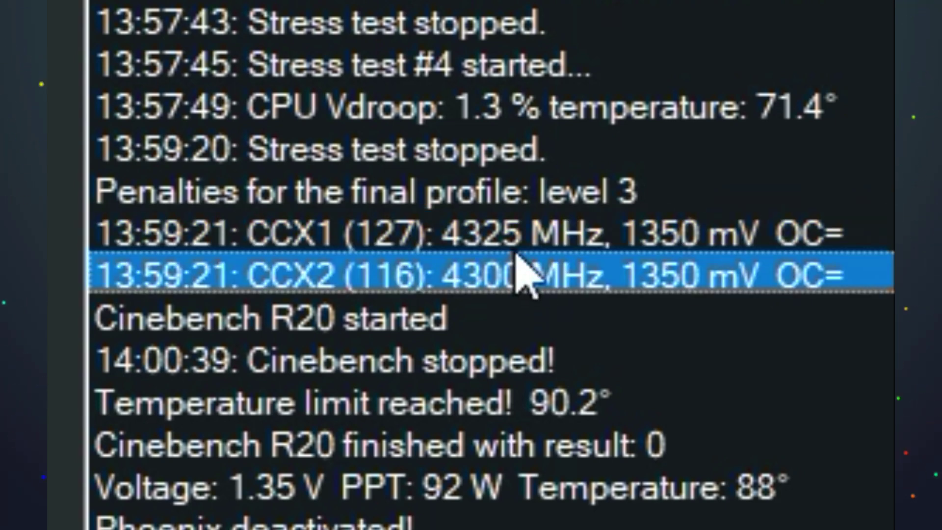
{"action": "left_click", "coordinate": [534, 238]}
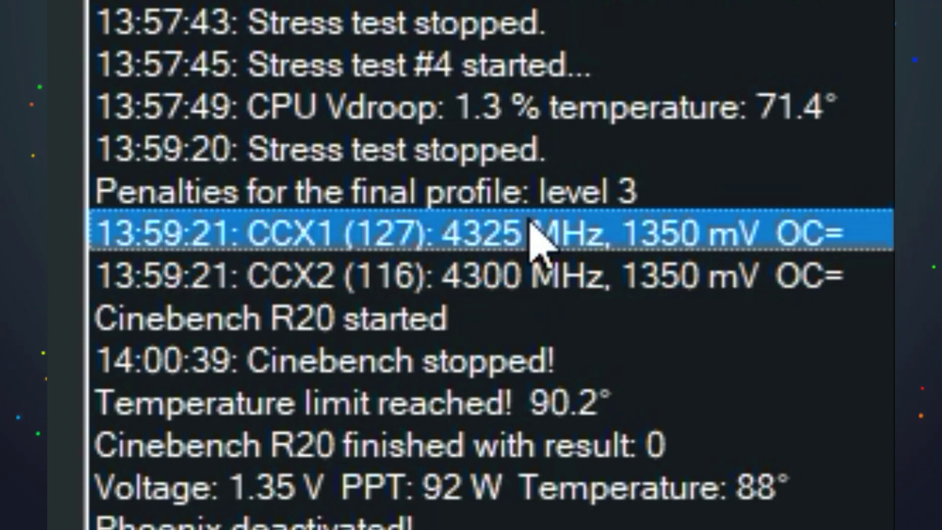
{"action": "left_click", "coordinate": [530, 206]}
{"action": "left_click", "coordinate": [530, 243]}
{"action": "left_click", "coordinate": [531, 263]}
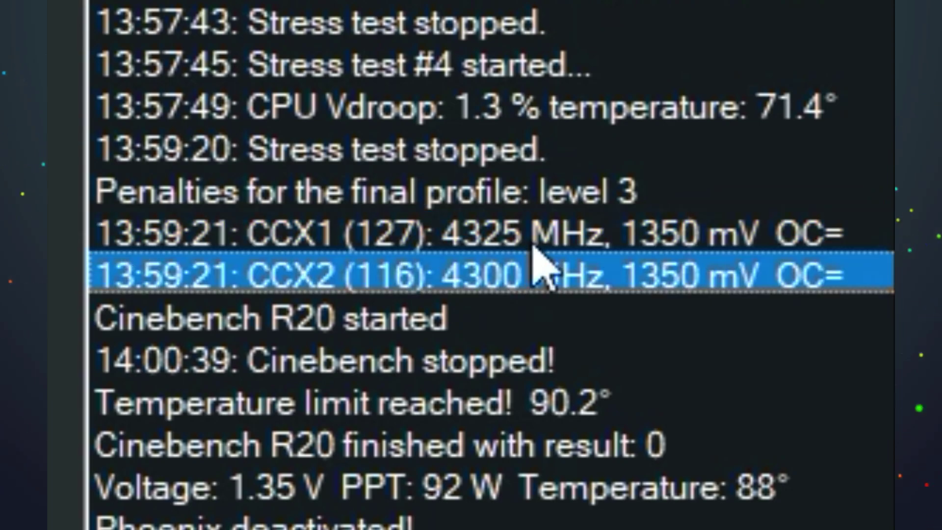
{"action": "left_click", "coordinate": [532, 238]}
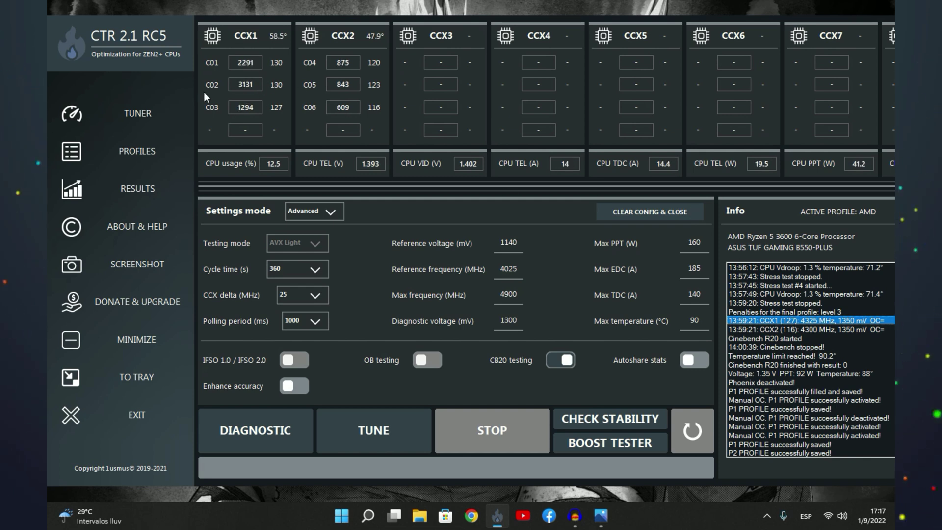
{"action": "left_click", "coordinate": [775, 331]}
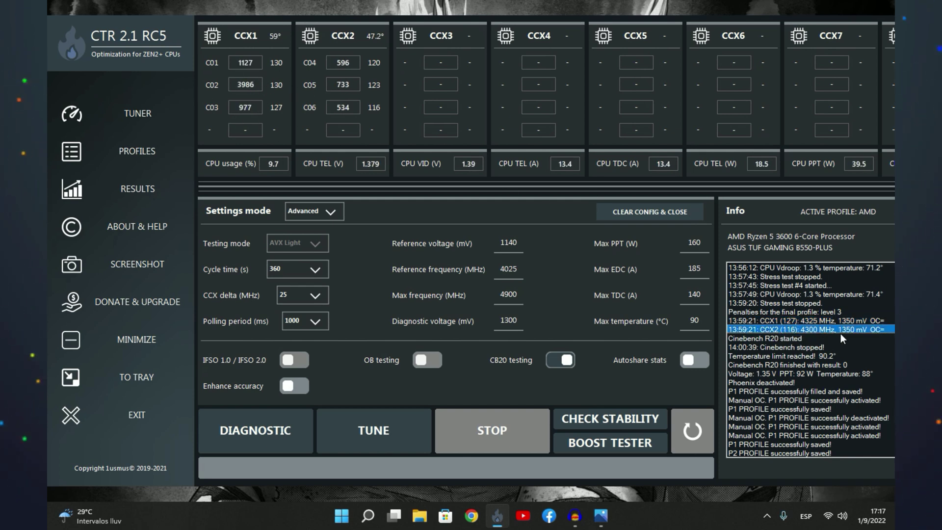
{"action": "left_click", "coordinate": [793, 321]}
{"action": "left_click", "coordinate": [797, 331]}
{"action": "left_click", "coordinate": [790, 321]}
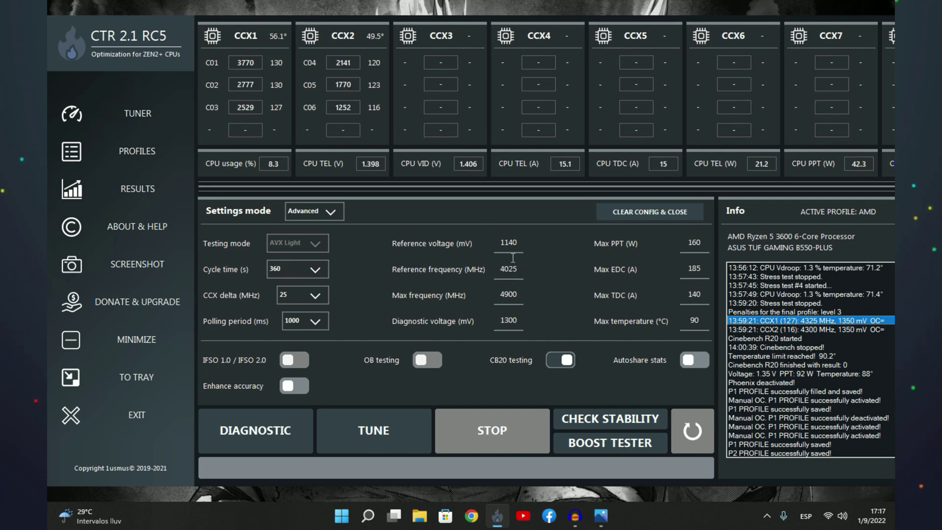
Step: Open the profiles page and turn off CTR Hybrid OC
{"action": "left_click", "coordinate": [147, 161]}
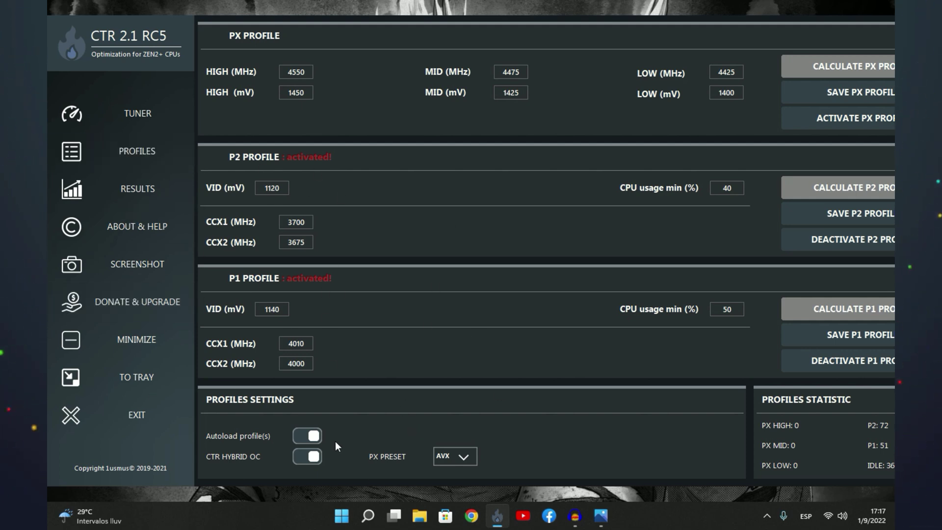
{"action": "left_click", "coordinate": [314, 458]}
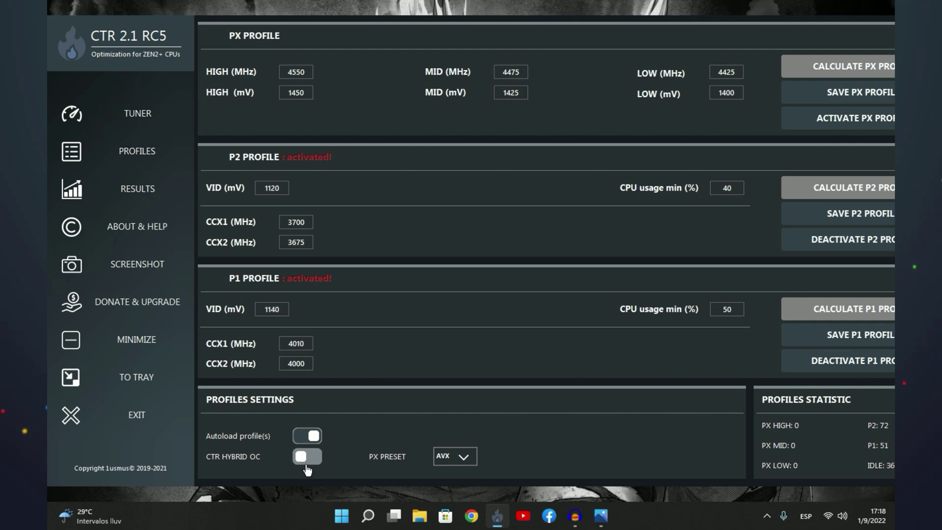
{"action": "left_click", "coordinate": [307, 457]}
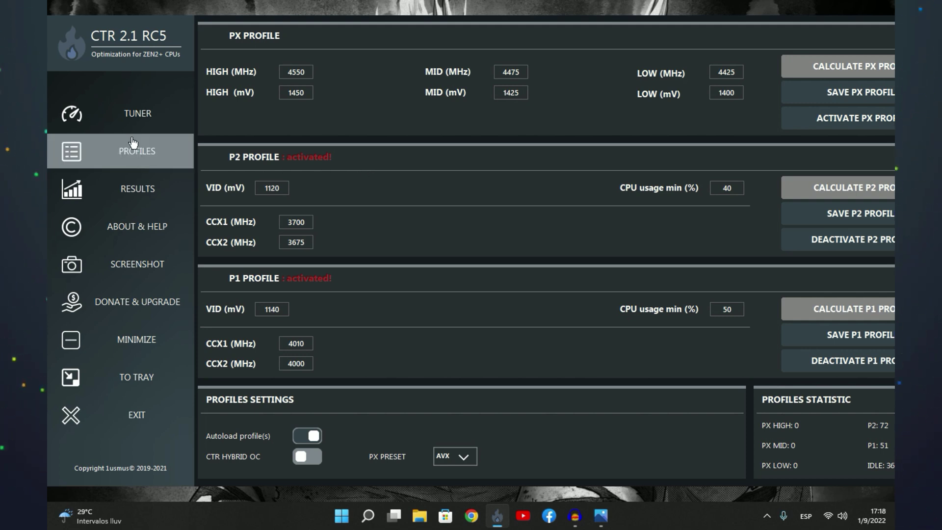
Step: Return to the tuner settings and consult the recommended overclocking and undervolting values in the diagnostic screenshot
{"action": "left_click", "coordinate": [150, 123]}
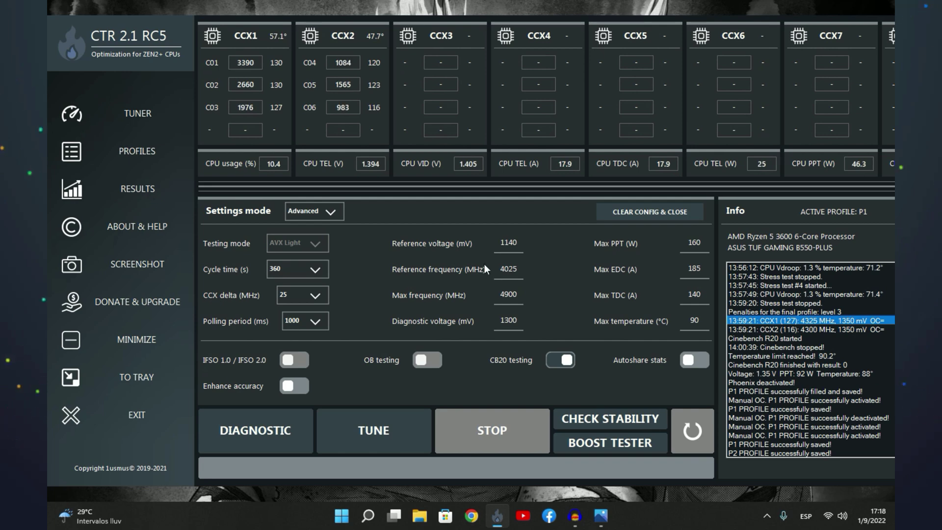
{"action": "left_click", "coordinate": [601, 520]}
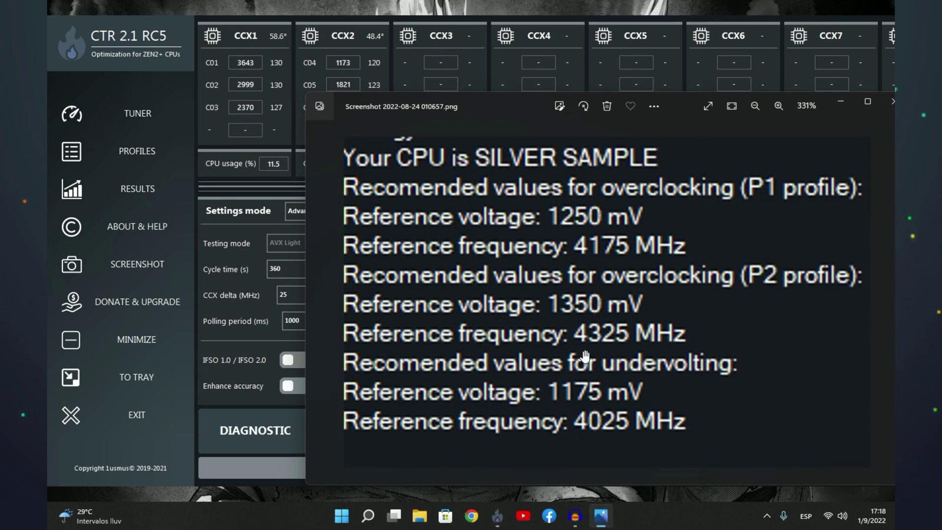
{"action": "left_click", "coordinate": [601, 520]}
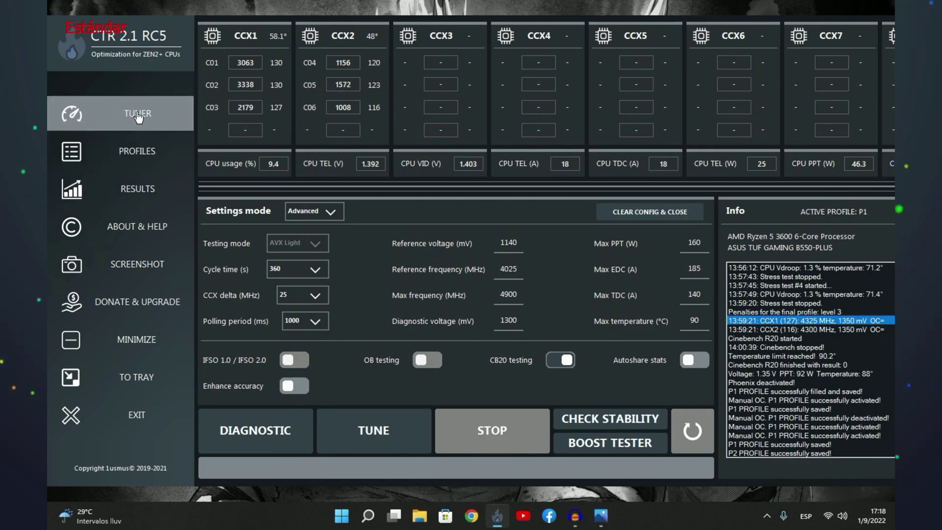
Step: Reopen the profiles page, move the diagnostic screenshot out of the way, and deactivate both the P1 and P2 profiles
{"action": "left_click", "coordinate": [137, 151]}
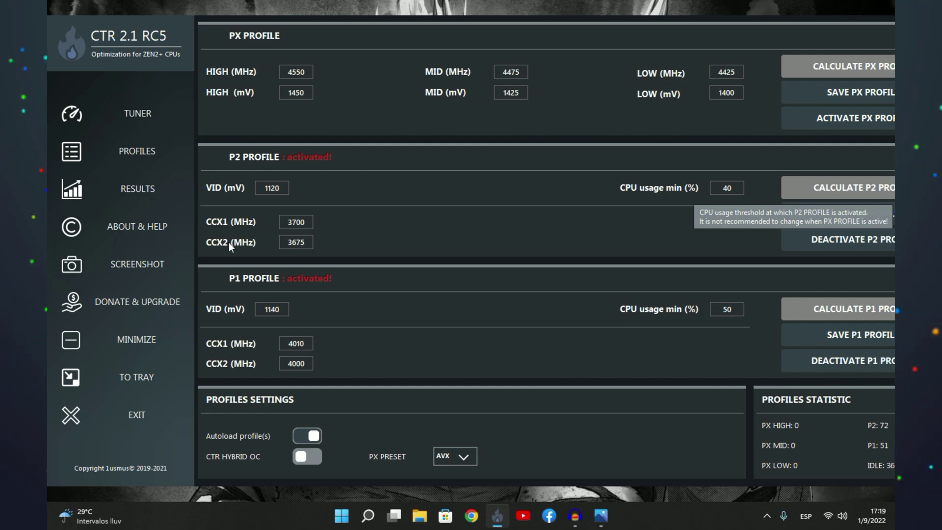
{"action": "left_click", "coordinate": [606, 523]}
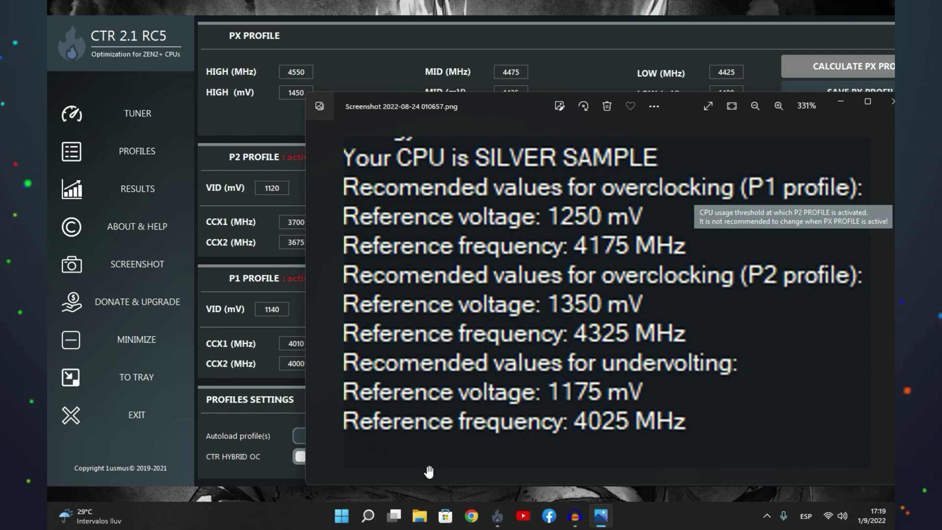
{"action": "left_click_drag", "start_coordinate": [505, 108], "coordinate": [308, 498]}
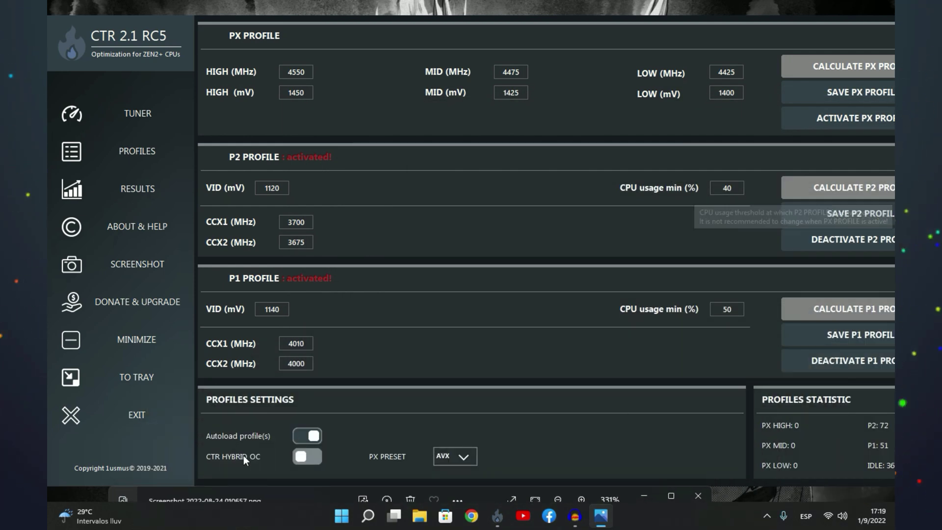
{"action": "left_click", "coordinate": [816, 361]}
{"action": "left_click", "coordinate": [836, 244]}
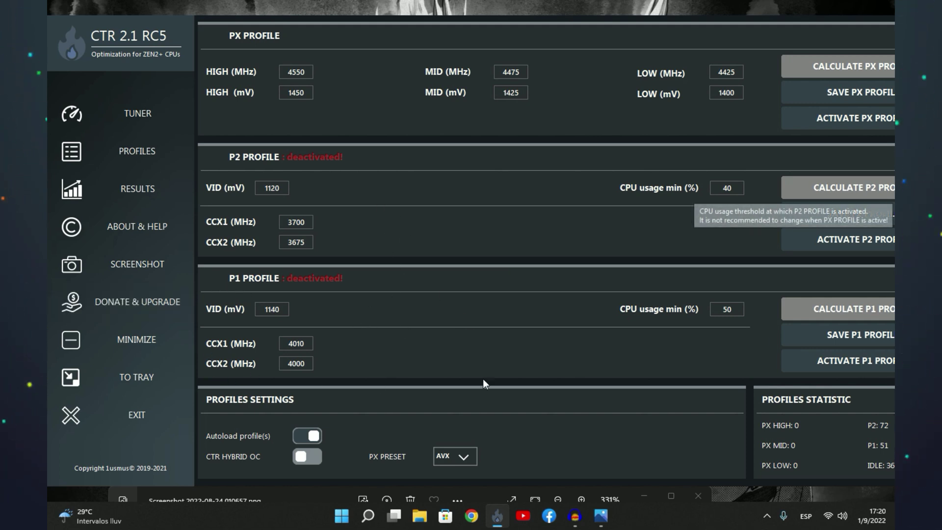
Step: Compare the P1 profile's CCX1 and CCX2 frequencies with the recommended values in the diagnostic screenshot
{"action": "left_click", "coordinate": [597, 519]}
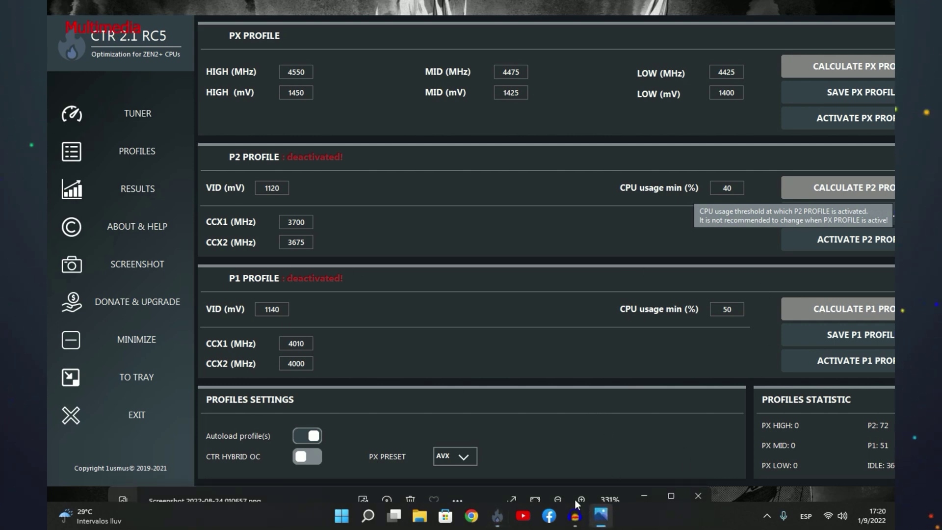
{"action": "left_click_drag", "start_coordinate": [487, 498], "coordinate": [608, 192]}
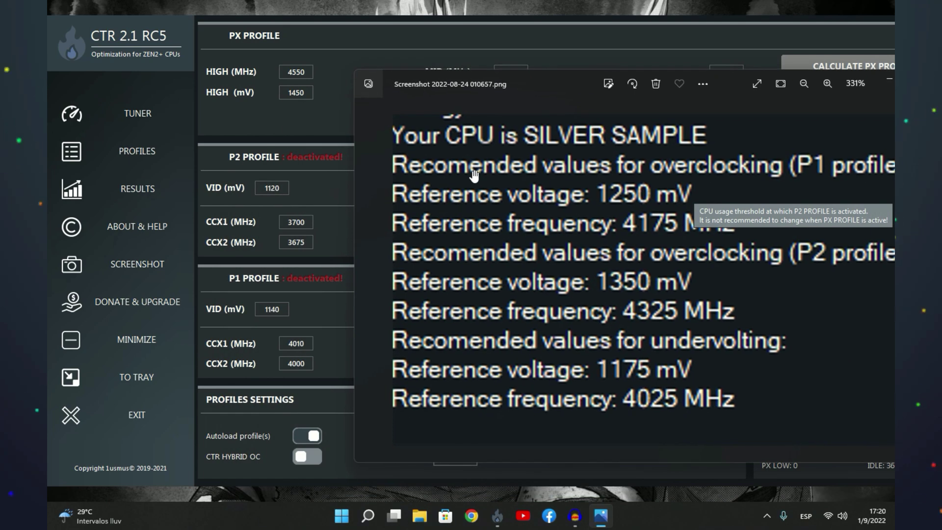
{"action": "double_click", "coordinate": [879, 80]}
{"action": "left_click", "coordinate": [880, 80]}
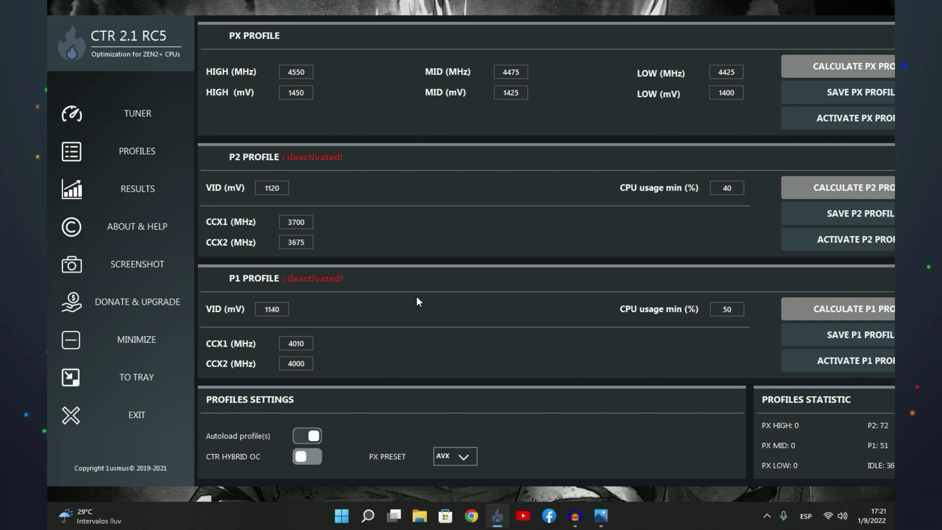
{"action": "double_click", "coordinate": [310, 349]}
{"action": "left_click", "coordinate": [600, 515]}
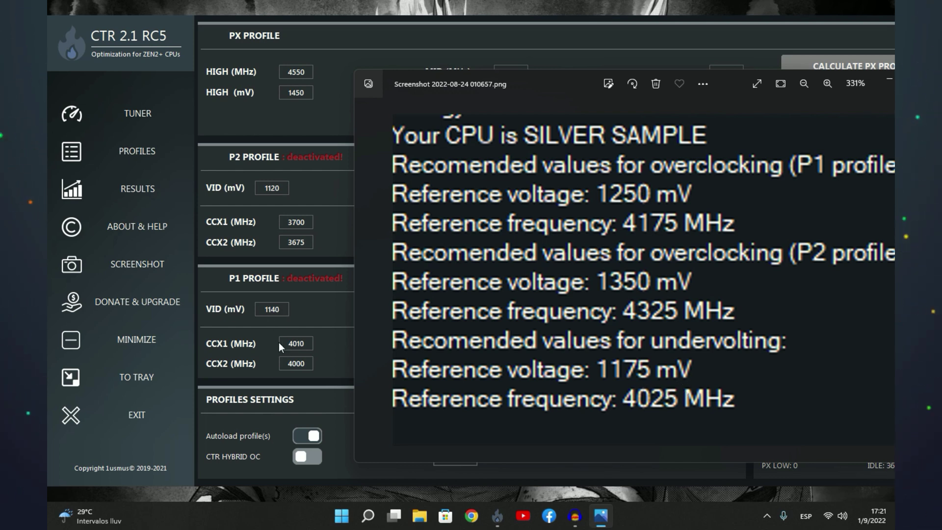
{"action": "left_click", "coordinate": [297, 374]}
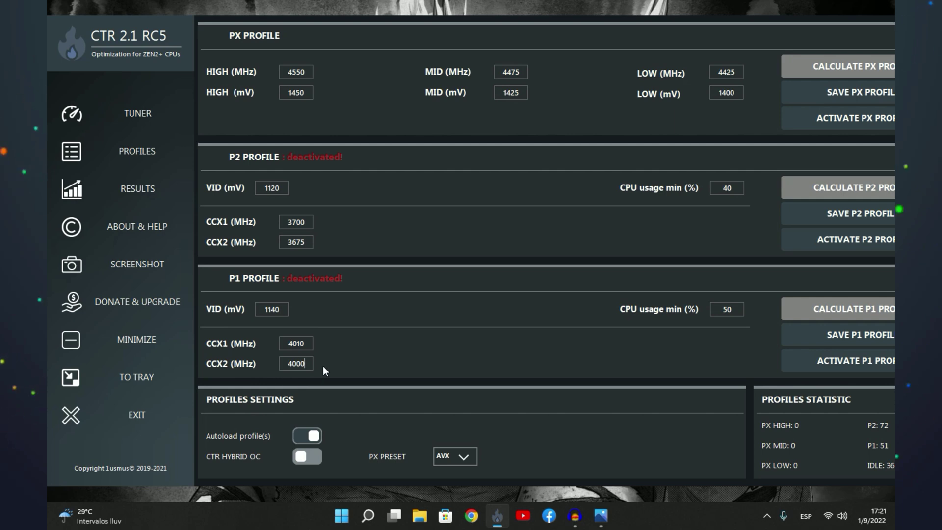
Step: Return to the tuner settings and select the reference frequency value
{"action": "left_click", "coordinate": [156, 125]}
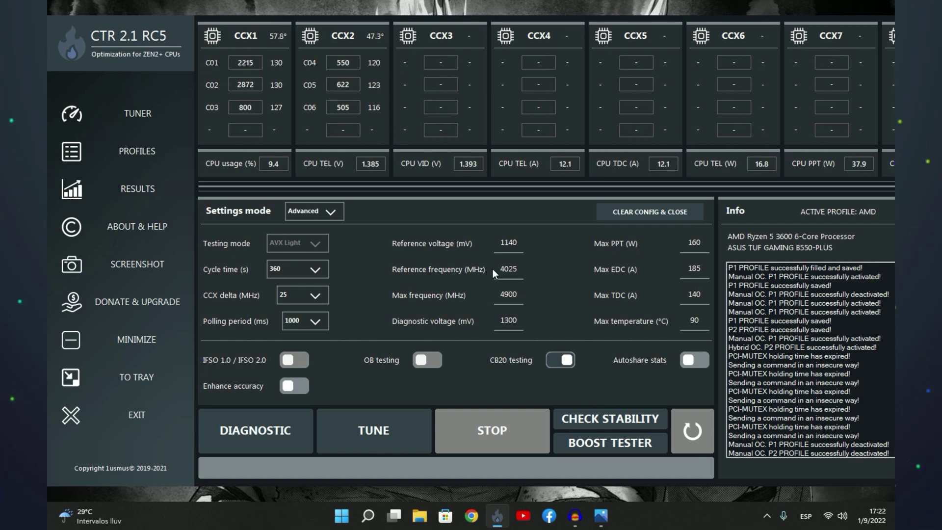
{"action": "left_click_drag", "start_coordinate": [497, 269], "coordinate": [525, 271]}
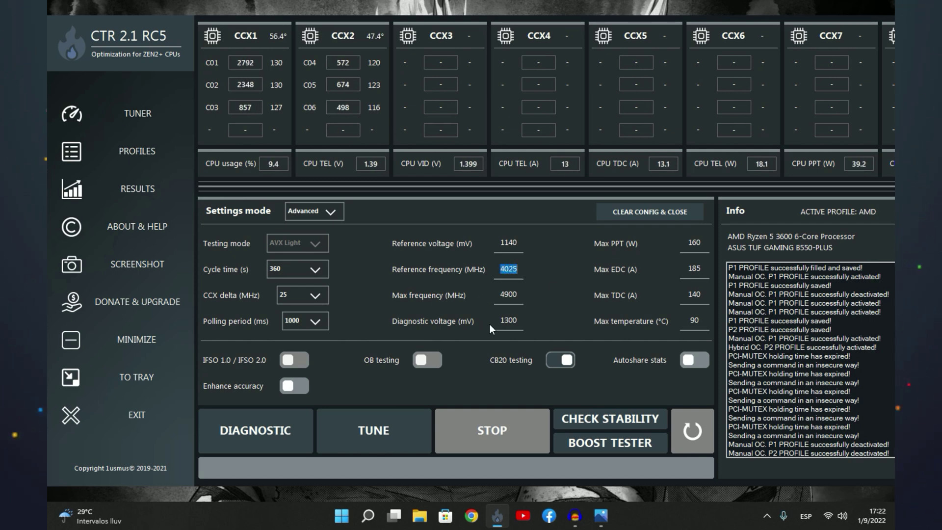
Step: Compare the tuner's reference voltage and frequency with the undervolting recommendation in the diagnostic screenshot, and put the screenshot away
{"action": "left_click", "coordinate": [528, 242]}
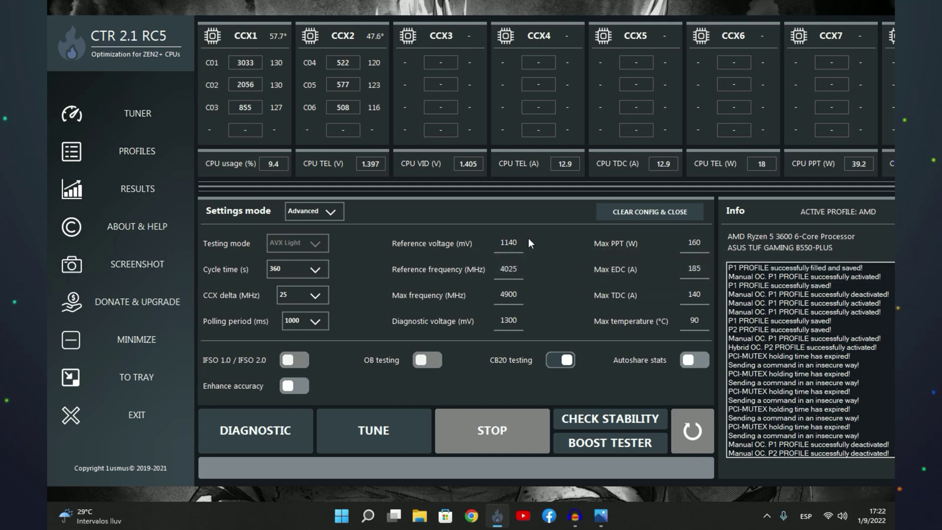
{"action": "left_click", "coordinate": [600, 515]}
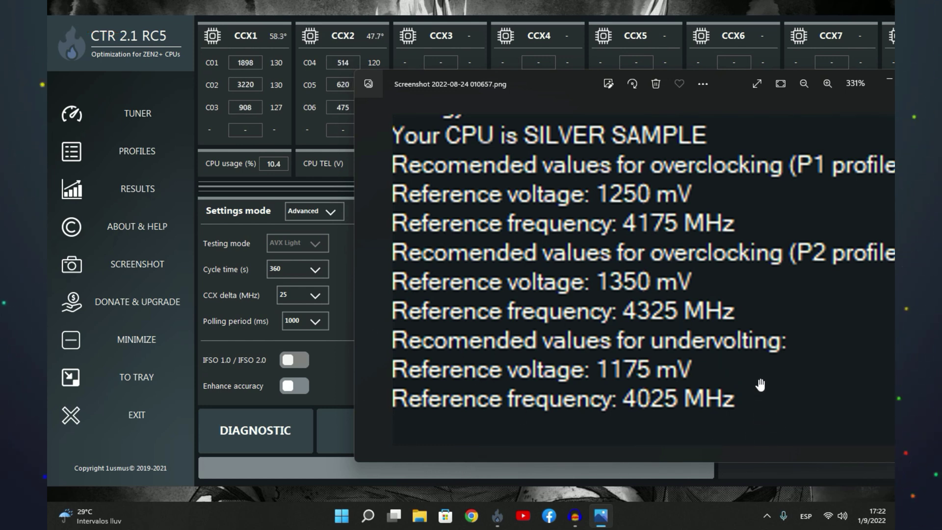
{"action": "left_click", "coordinate": [887, 80]}
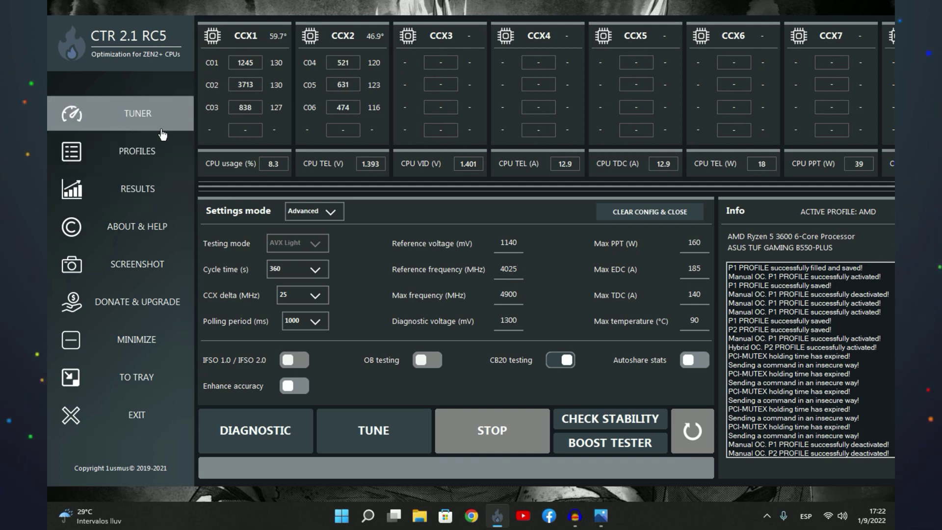
Step: Open the profiles page and compare the minimum CPU usage thresholds of the P1 and P2 profiles
{"action": "left_click", "coordinate": [142, 152]}
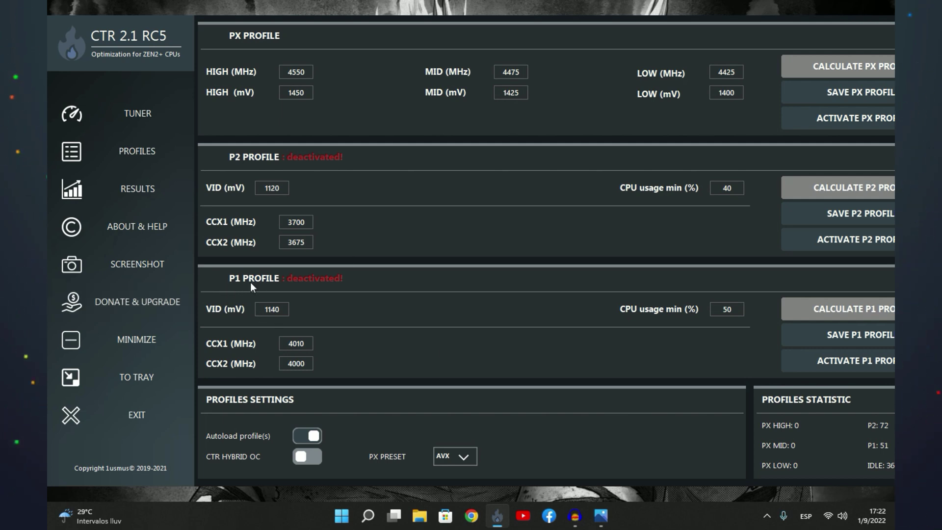
{"action": "double_click", "coordinate": [727, 309]}
{"action": "double_click", "coordinate": [731, 188]}
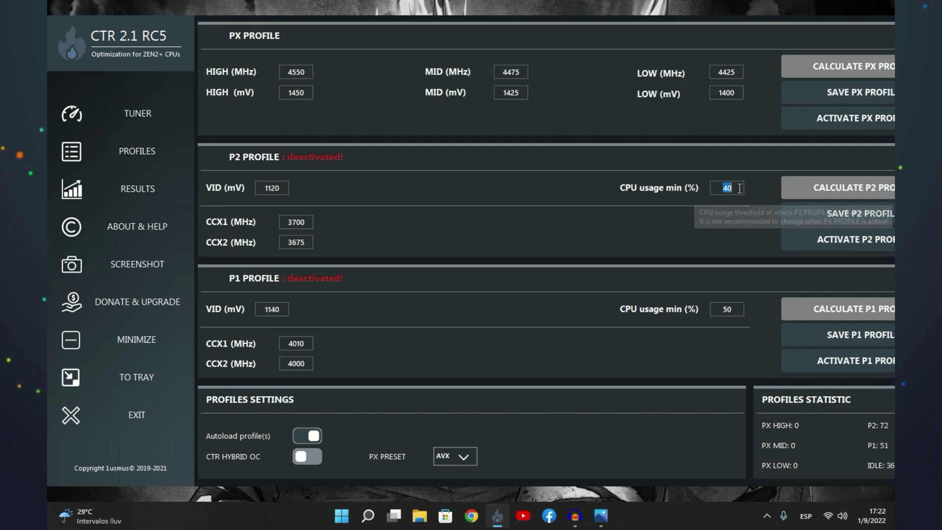
{"action": "double_click", "coordinate": [724, 318]}
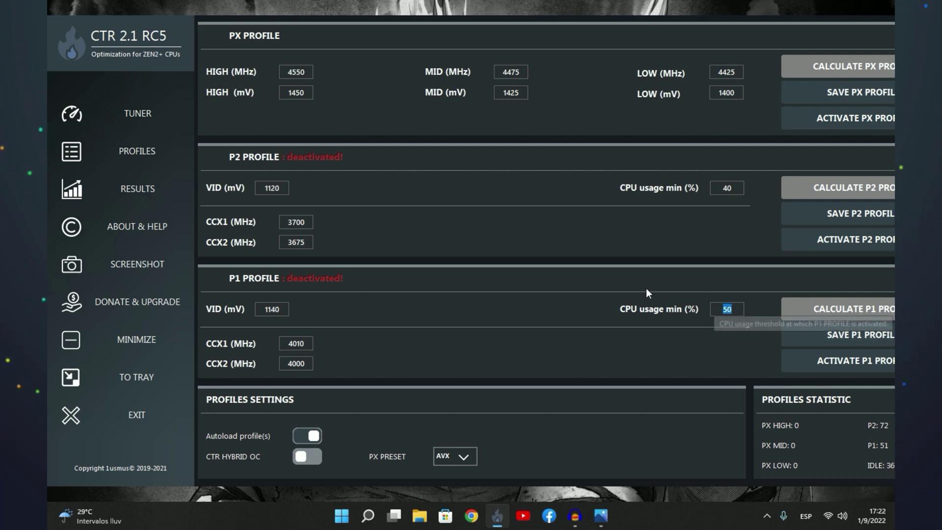
{"action": "left_click", "coordinate": [726, 191]}
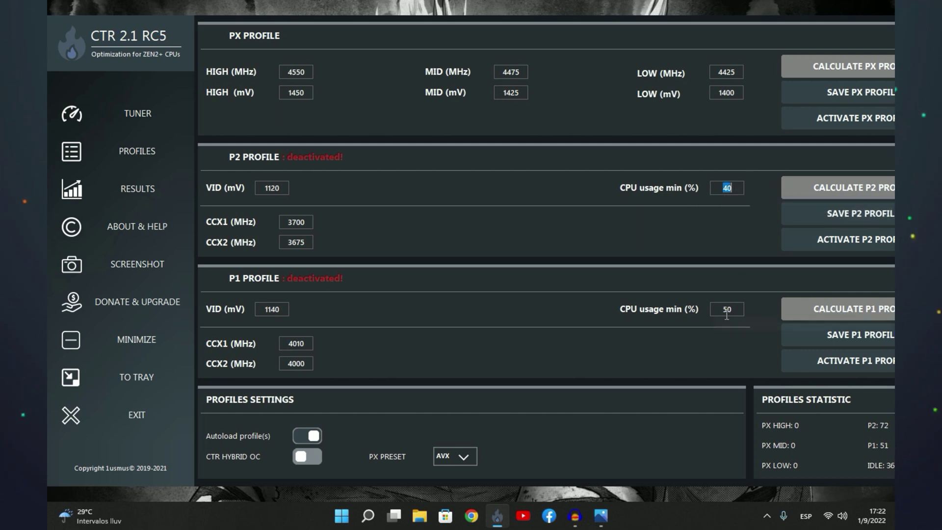
{"action": "double_click", "coordinate": [726, 189]}
Step: Check the P1 profile's VID and CCX1 frequency against the recommended values in the diagnostic screenshot
{"action": "left_click_drag", "start_coordinate": [285, 314], "coordinate": [275, 317]}
{"action": "double_click", "coordinate": [302, 348]}
{"action": "left_click", "coordinate": [305, 350]}
{"action": "left_click", "coordinate": [601, 515]}
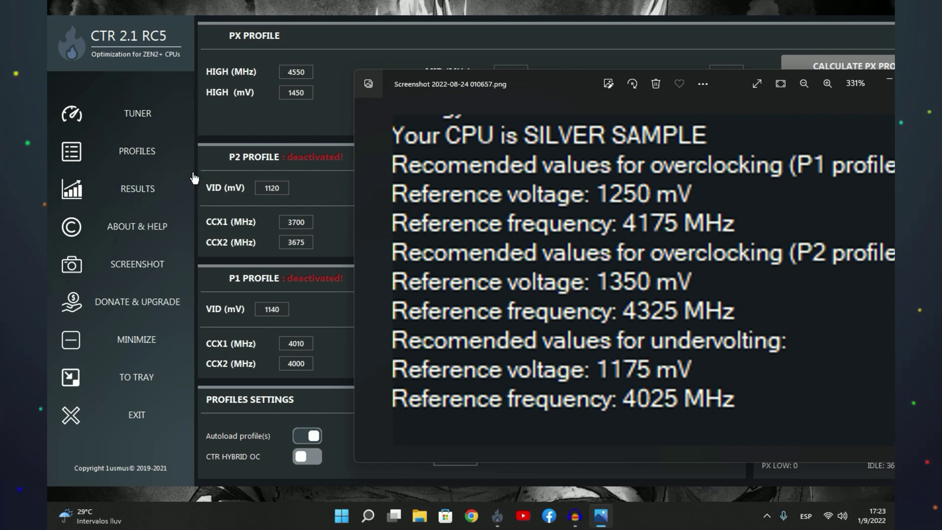
Step: Compare the reference values on the tuner page and the profile values with the undervolting recommendation in the diagnostic screenshot
{"action": "left_click", "coordinate": [137, 113]}
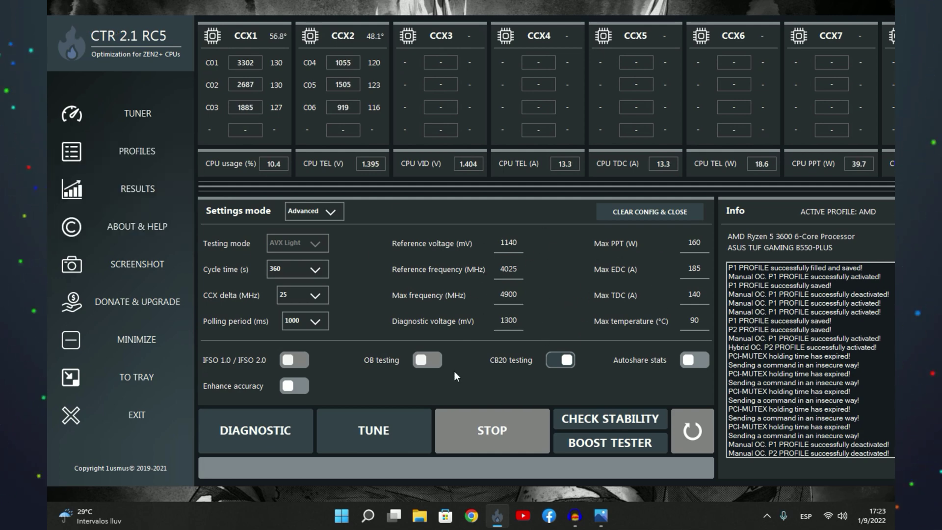
{"action": "left_click", "coordinate": [160, 146]}
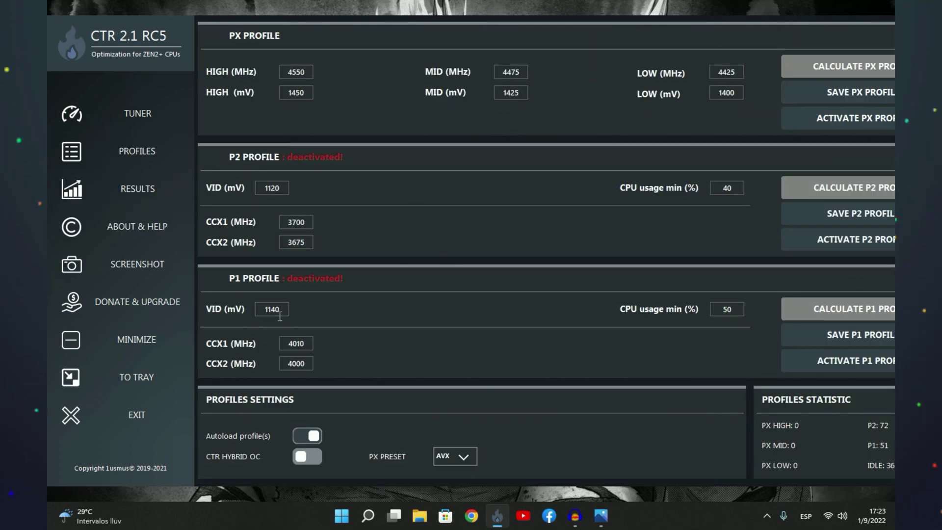
{"action": "left_click", "coordinate": [601, 516]}
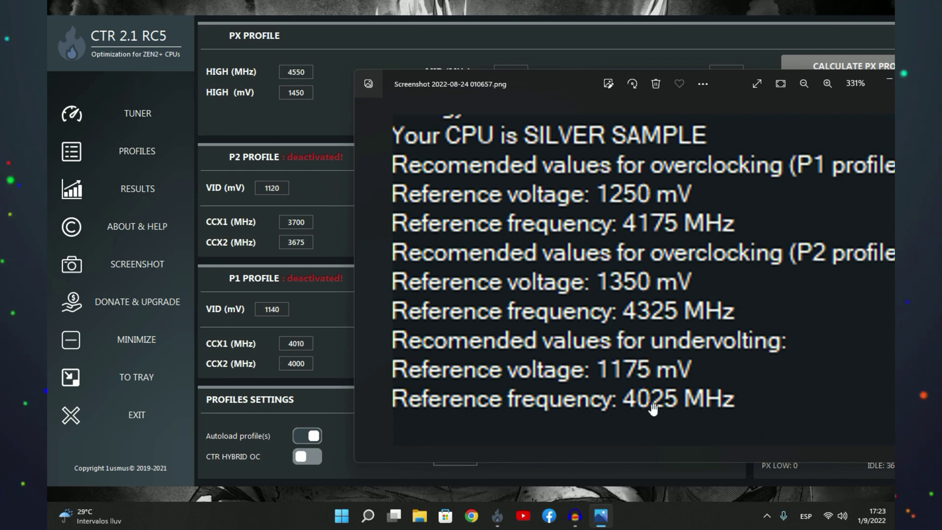
{"action": "left_click", "coordinate": [137, 189]}
{"action": "left_click", "coordinate": [137, 114]}
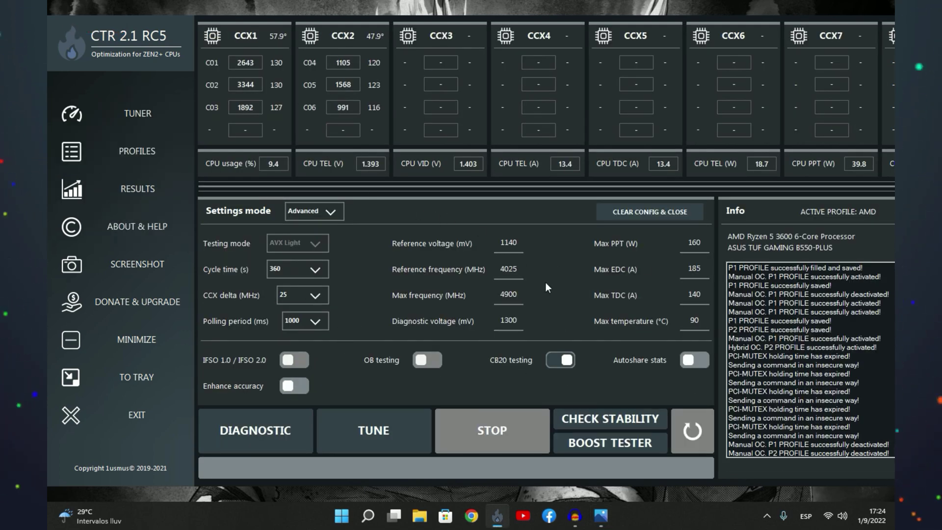
{"action": "left_click", "coordinate": [599, 514]}
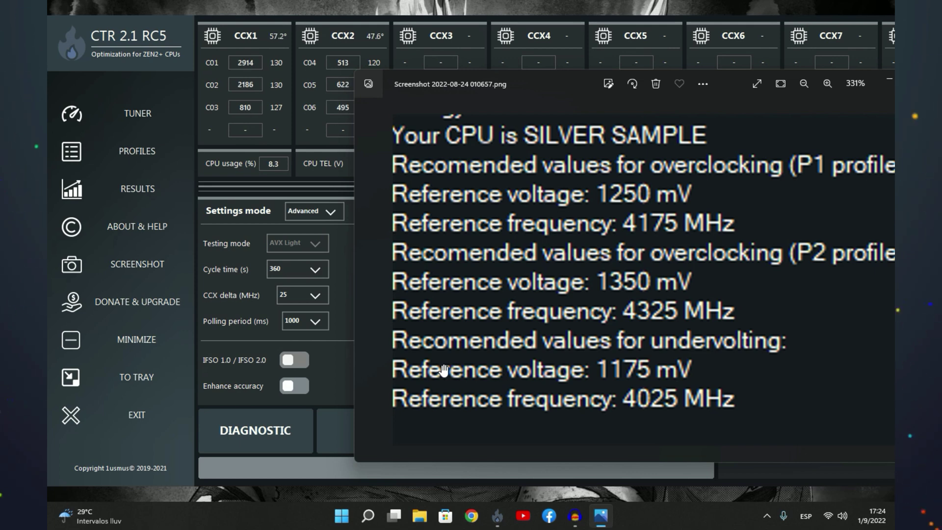
{"action": "left_click", "coordinate": [604, 512]}
Step: Reopen the profiles page and examine the P2 profile's VID
{"action": "left_click", "coordinate": [138, 162]}
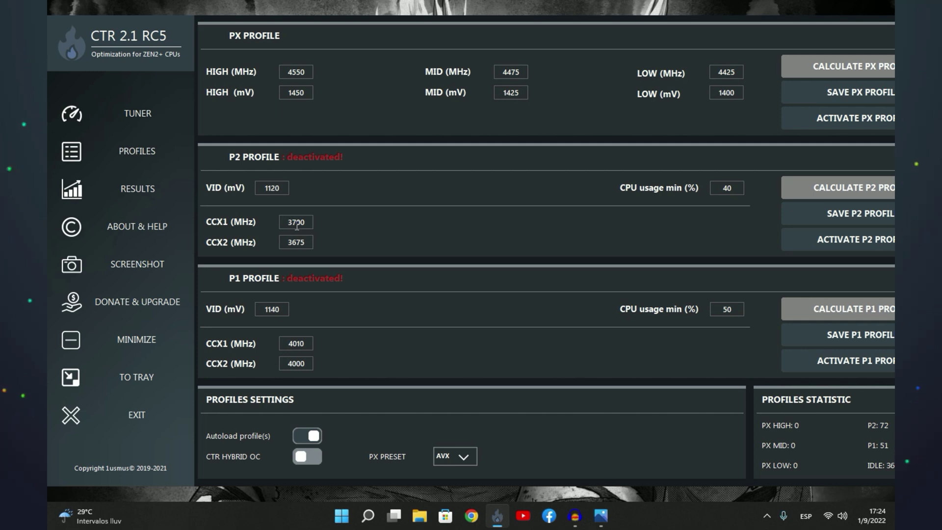
{"action": "key", "text": "Tab"}
{"action": "double_click", "coordinate": [267, 192]}
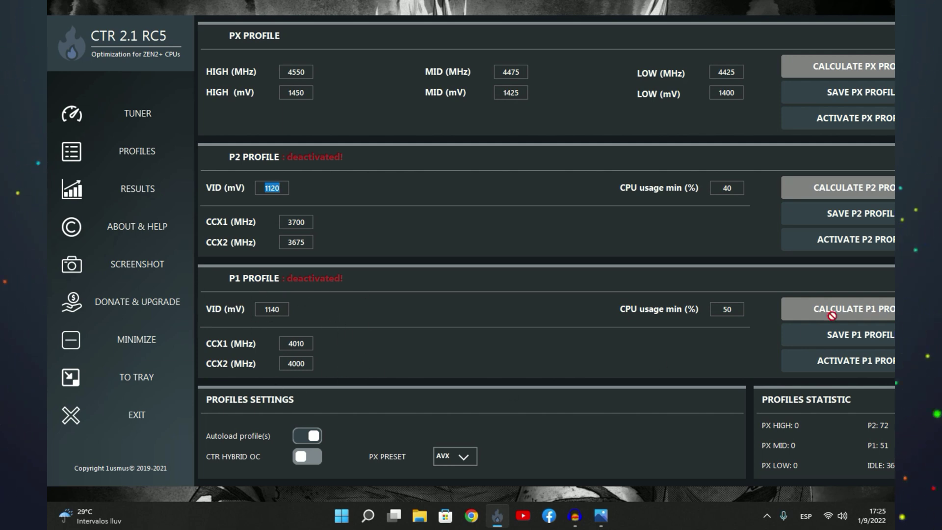
Step: Examine the P1 profile's CCX1 frequency and VID and compare them with the screenshot's recommended undervolting voltage and frequency
{"action": "double_click", "coordinate": [296, 345]}
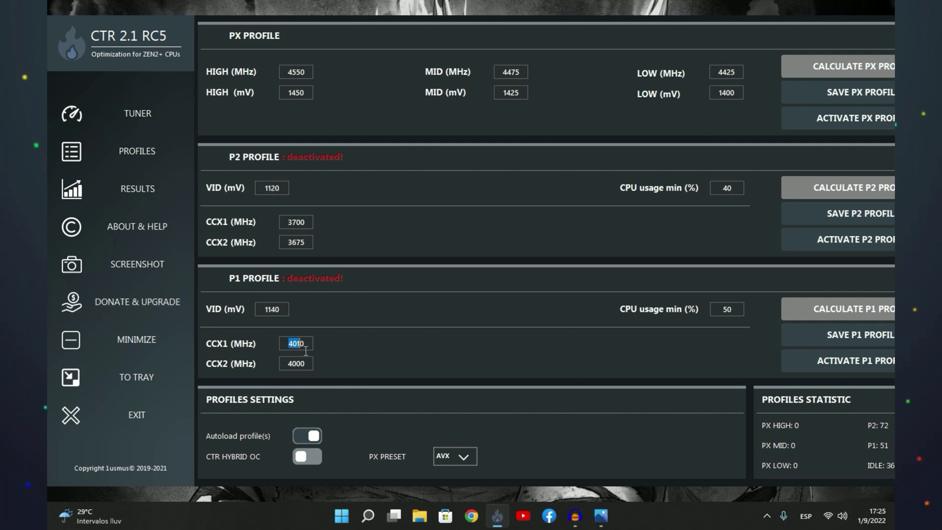
{"action": "double_click", "coordinate": [266, 310]}
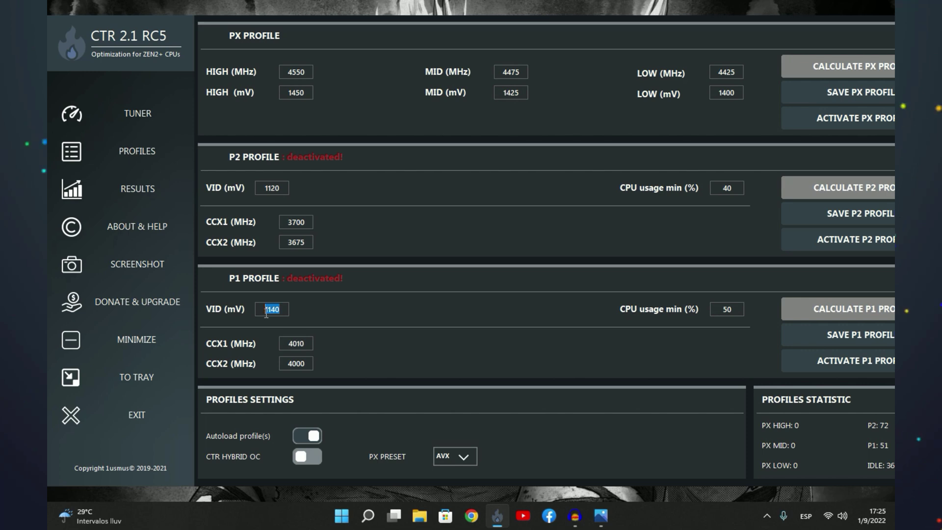
{"action": "left_click", "coordinate": [594, 514]}
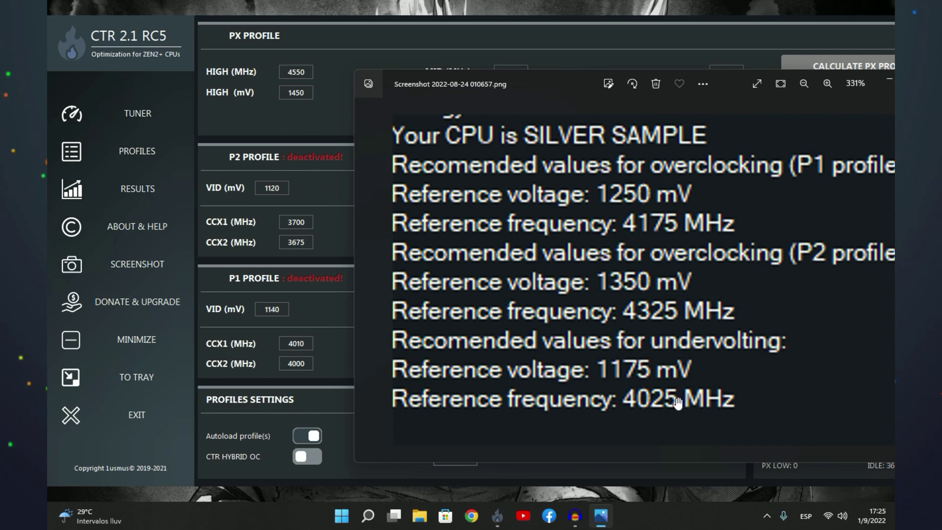
{"action": "left_click", "coordinate": [602, 515]}
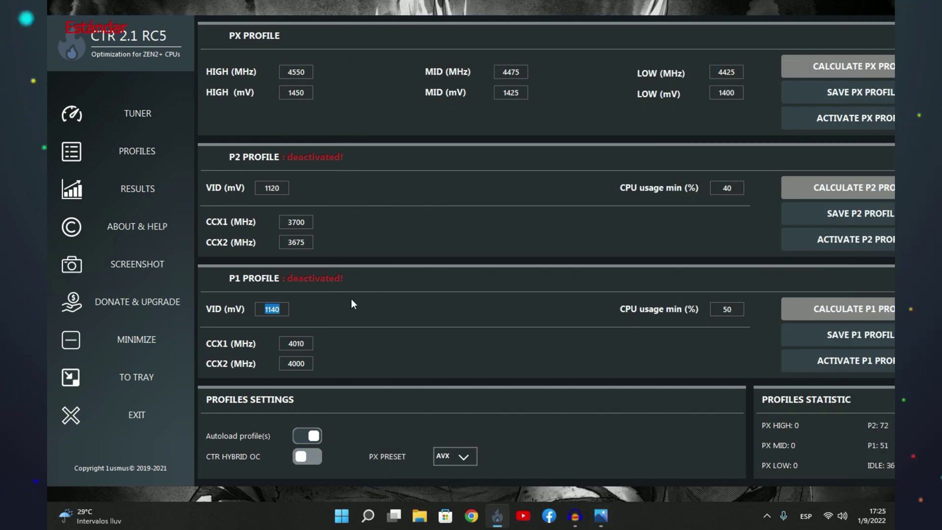
{"action": "left_click", "coordinate": [601, 516]}
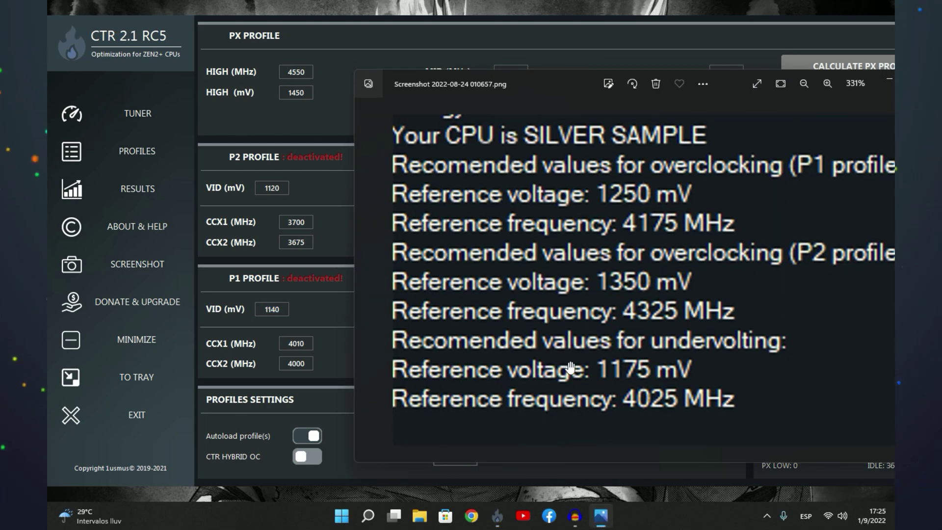
{"action": "left_click", "coordinate": [608, 524]}
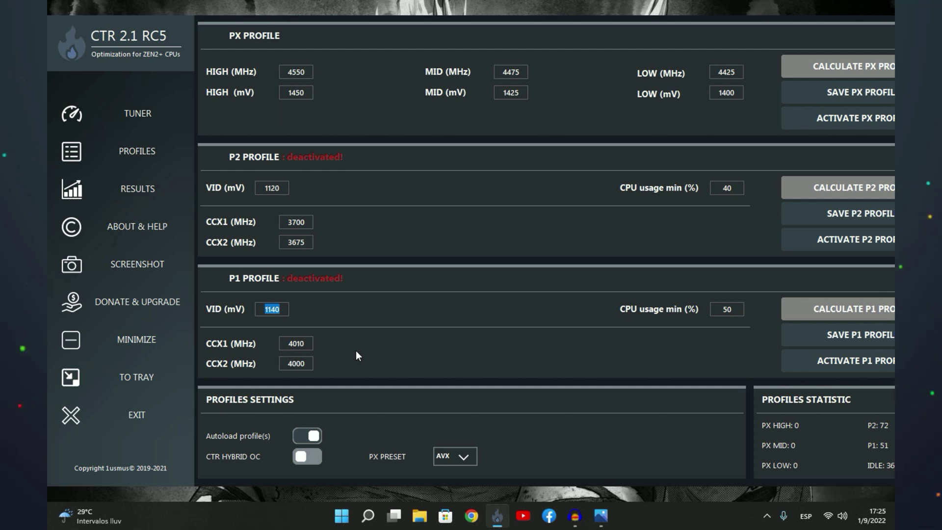
Step: Review the P2 profile's VID and its CCX1 and CCX2 frequencies, looking at the tuner readings in between
{"action": "double_click", "coordinate": [272, 189]}
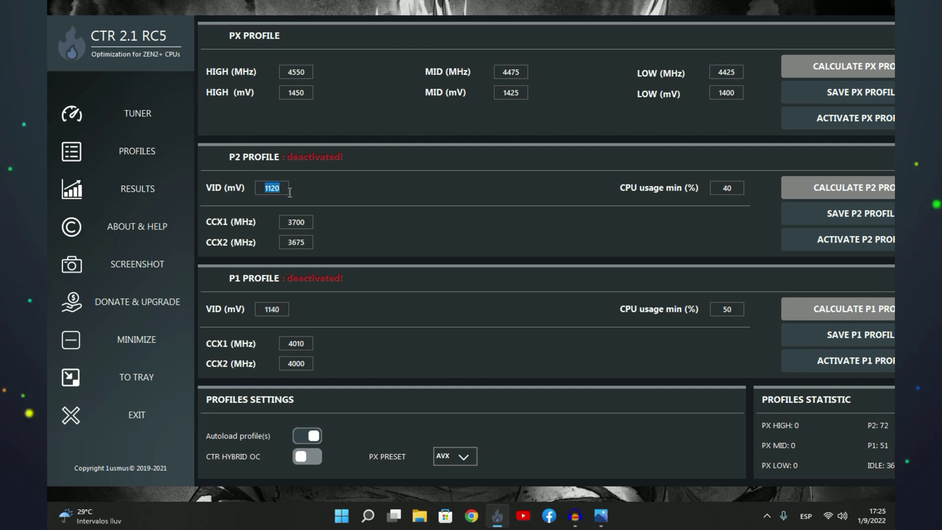
{"action": "left_click", "coordinate": [162, 131]}
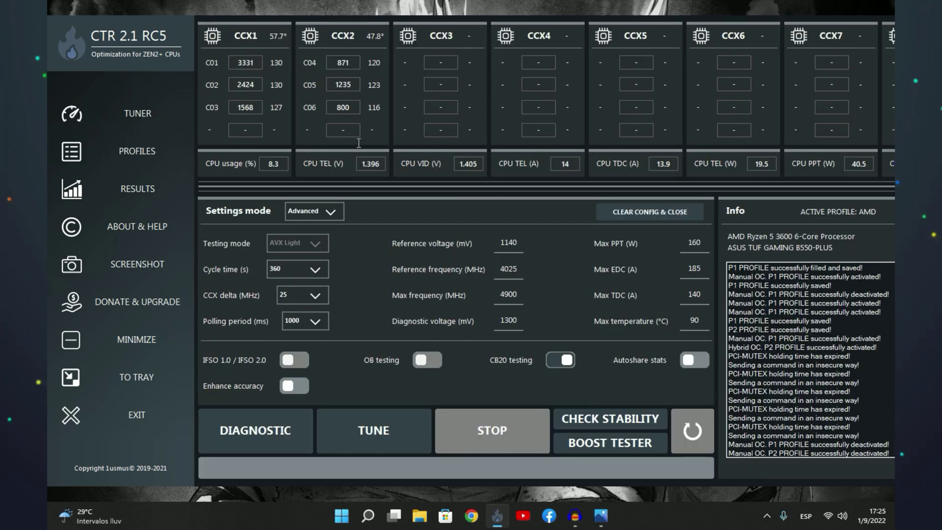
{"action": "left_click", "coordinate": [168, 153]}
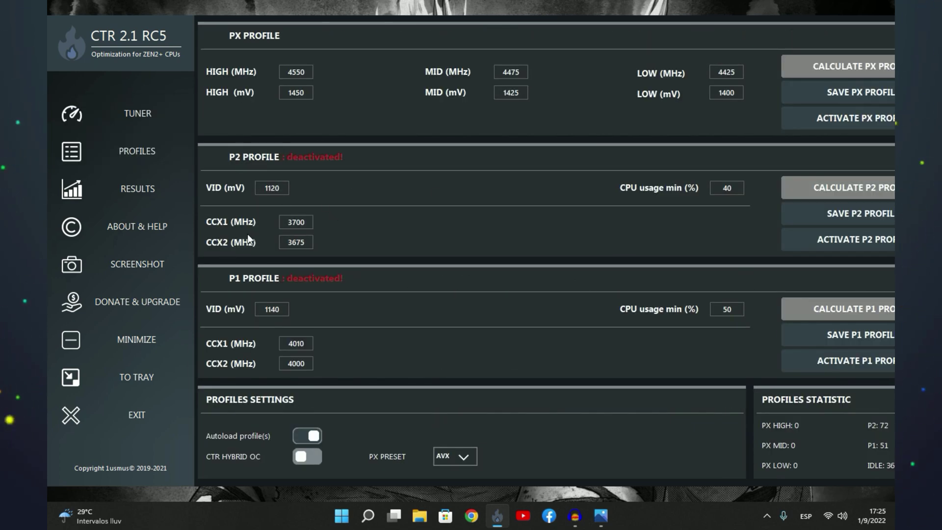
{"action": "double_click", "coordinate": [294, 226]}
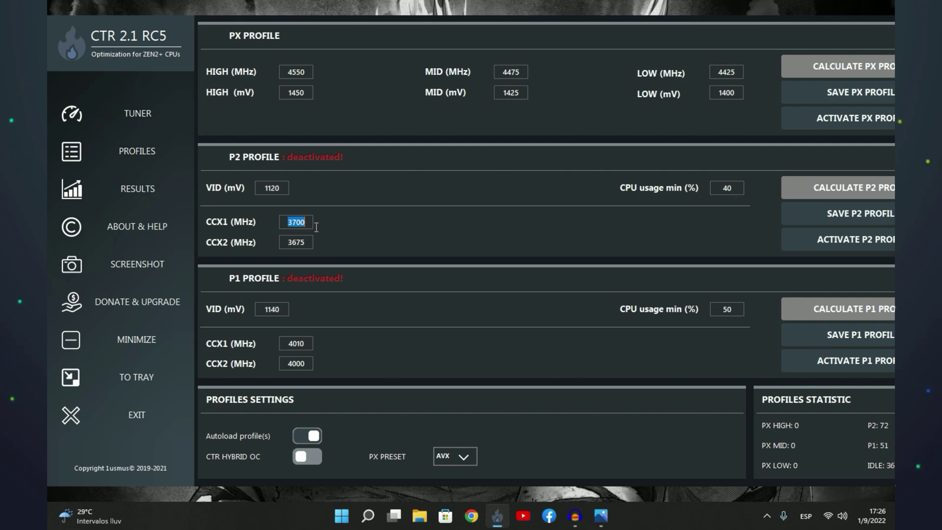
{"action": "left_click", "coordinate": [294, 247]}
{"action": "left_click_drag", "start_coordinate": [289, 226], "coordinate": [307, 229]}
{"action": "left_click", "coordinate": [291, 245]}
{"action": "double_click", "coordinate": [294, 250]}
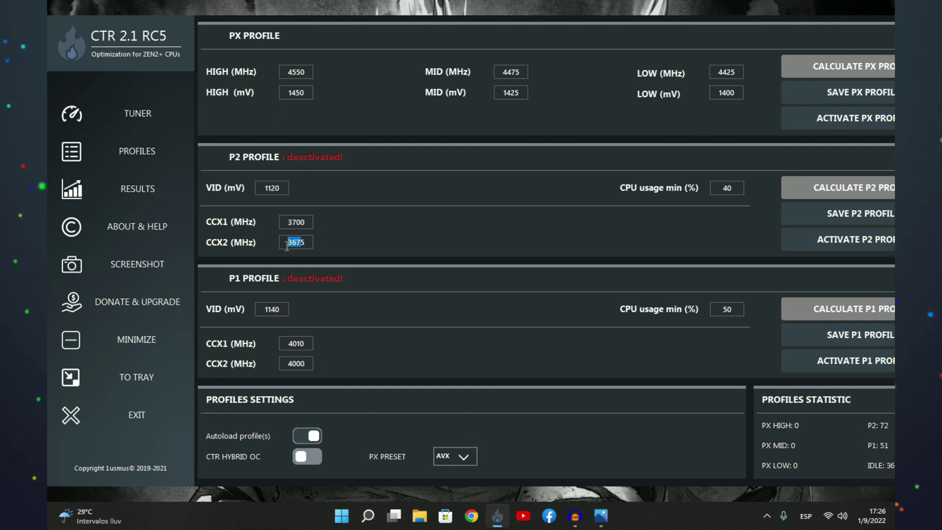
{"action": "double_click", "coordinate": [273, 192]}
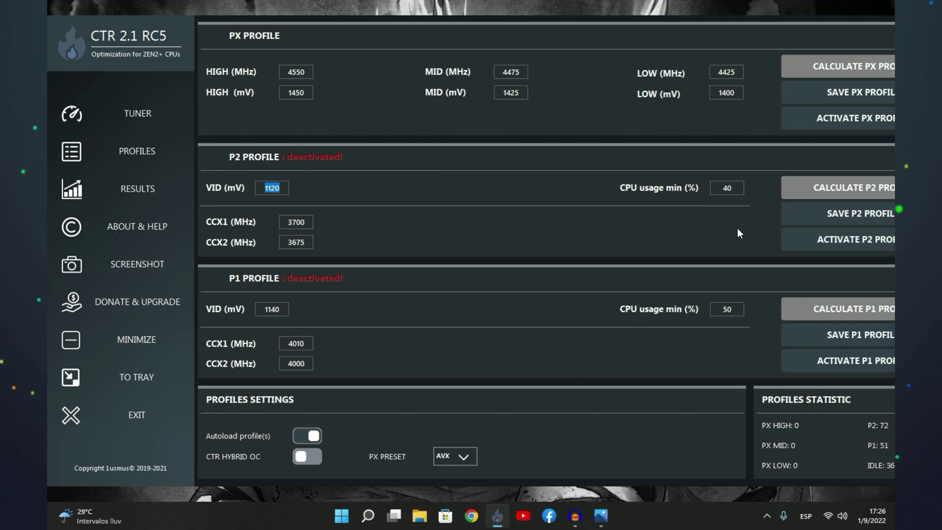
Step: Set the P2 profile's minimum CPU usage to 20% and save the profile
{"action": "left_click", "coordinate": [738, 190]}
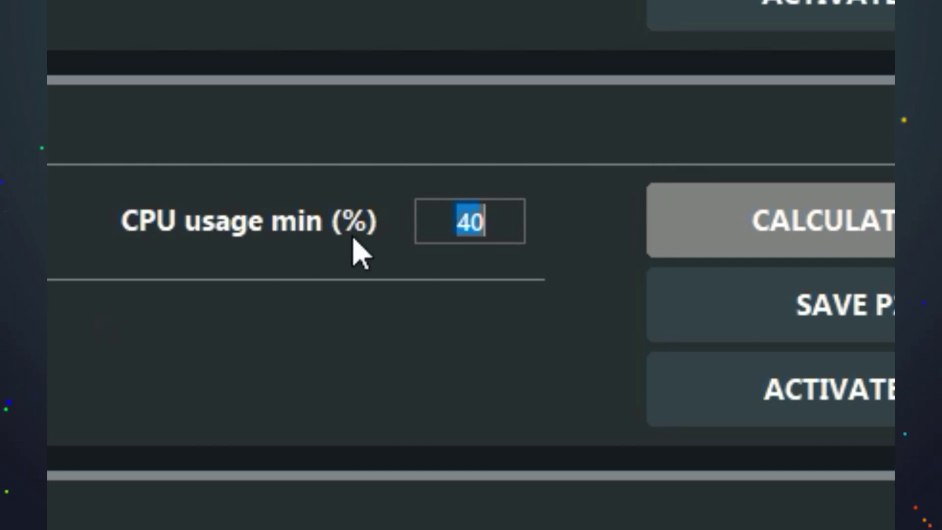
{"action": "left_click", "coordinate": [472, 236]}
{"action": "key", "text": "BackSpace"}
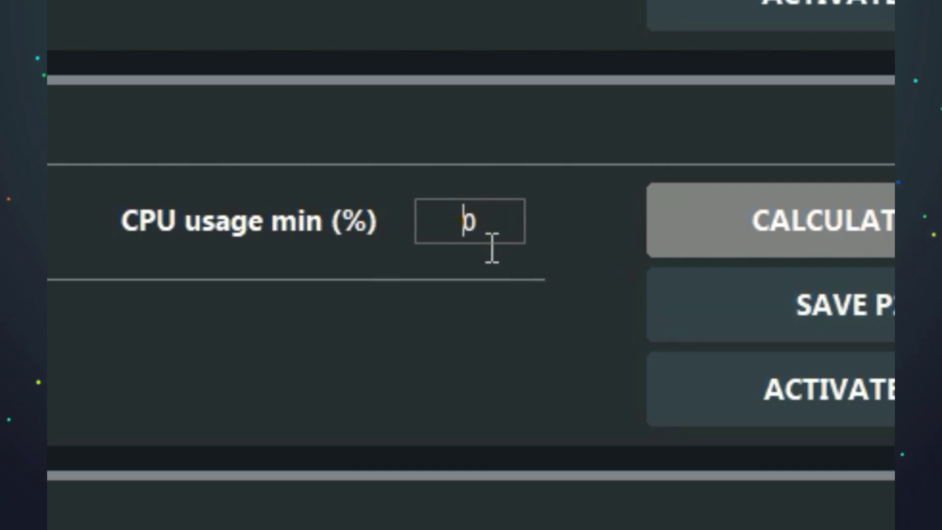
{"action": "type", "text": "2"}
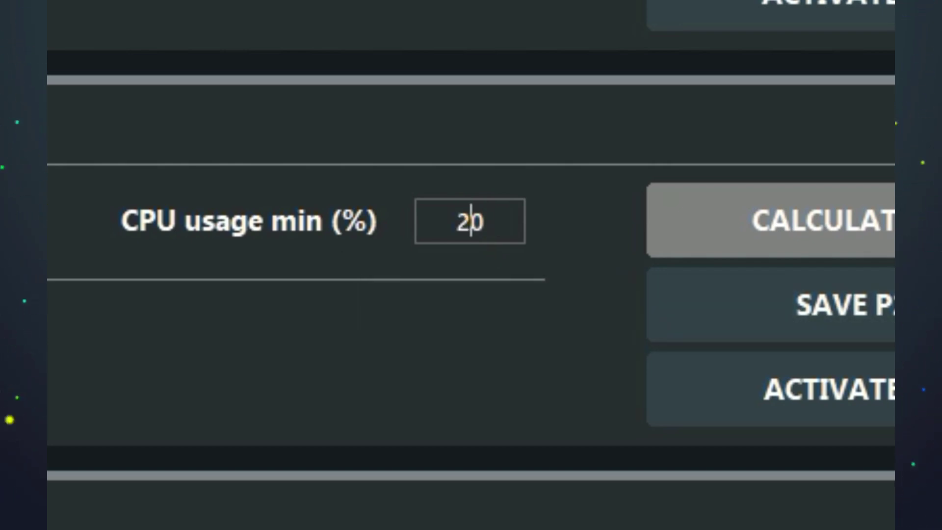
{"action": "key", "text": "Right"}
{"action": "key", "text": "BackSpace"}
{"action": "key", "text": "BackSpace"}
{"action": "type", "text": "1"}
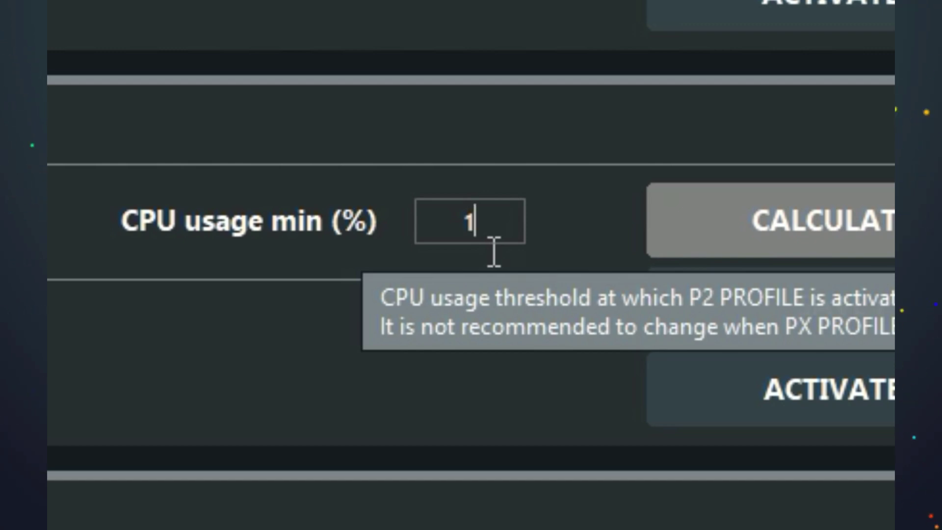
{"action": "key", "text": "BackSpace"}
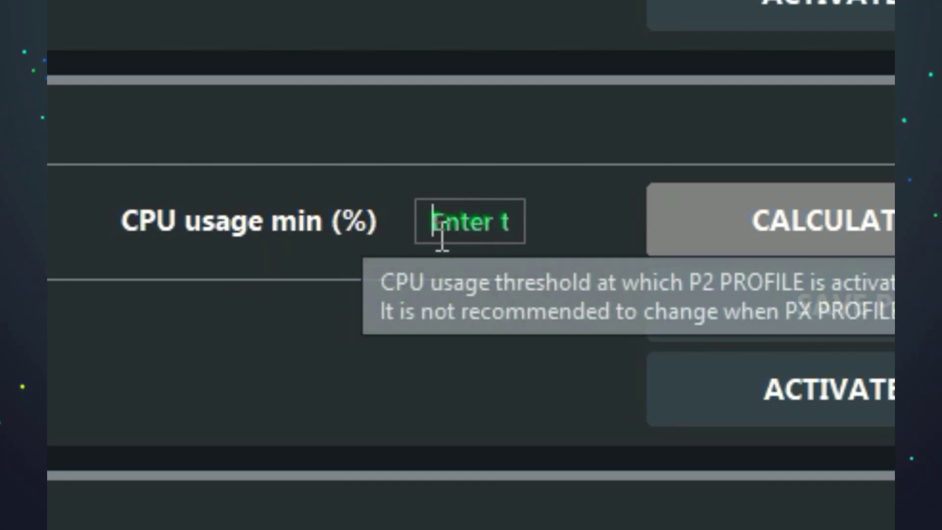
{"action": "type", "text": "20"}
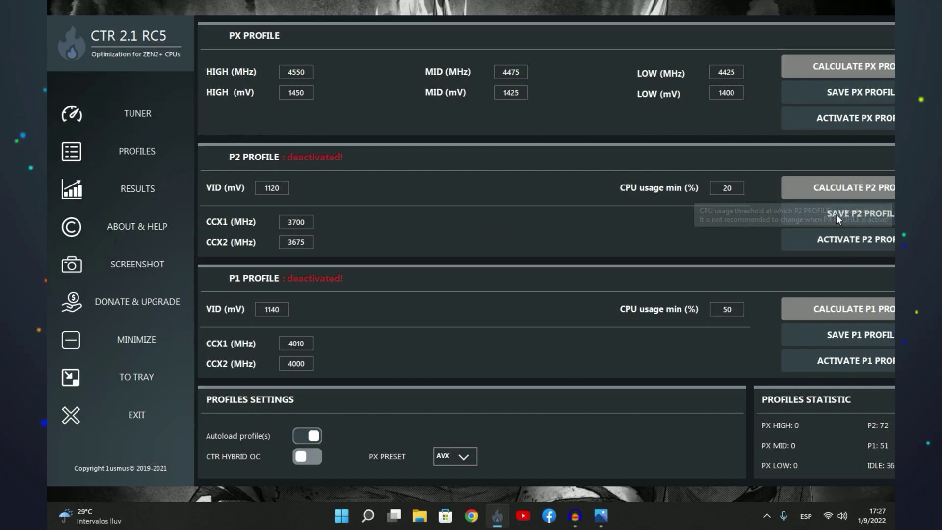
{"action": "left_click", "coordinate": [837, 214]}
Step: Check the live core readings on the tuner page, and return to the P2 profile's minimum CPU usage threshold
{"action": "left_click", "coordinate": [141, 122]}
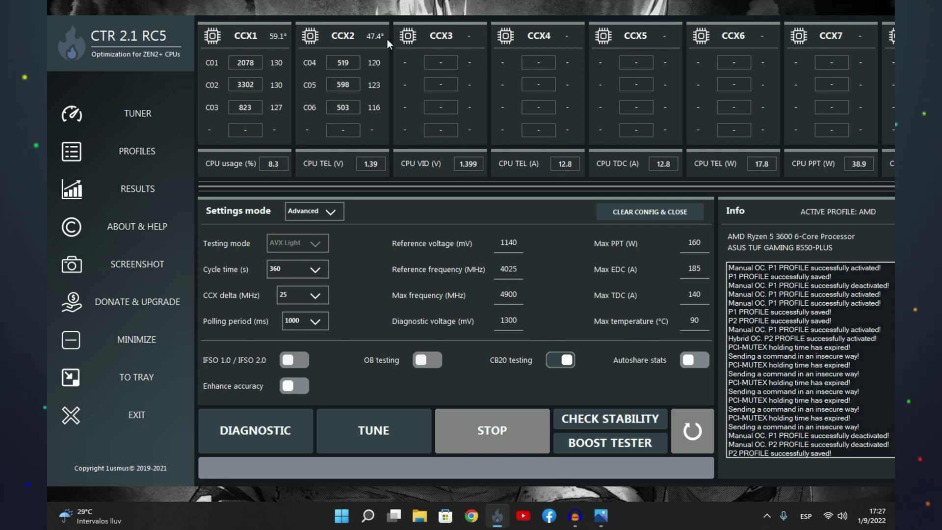
{"action": "left_click", "coordinate": [137, 151]}
{"action": "double_click", "coordinate": [727, 190]}
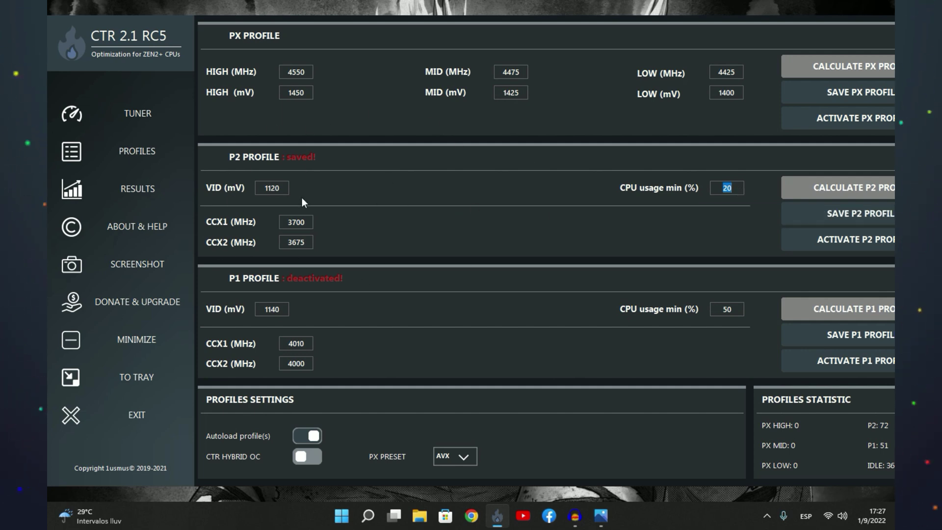
Step: Set the P2 profile's minimum CPU usage to 1%, save and activate the profile, and check the live tuner readings
{"action": "left_click", "coordinate": [744, 193]}
{"action": "key", "text": "BackSpace"}
{"action": "key", "text": "BackSpace"}
{"action": "type", "text": "1"}
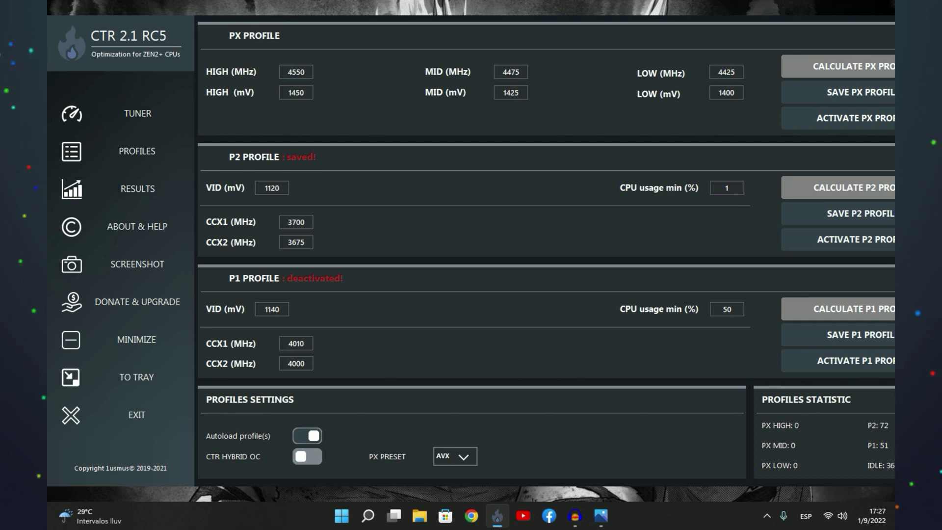
{"action": "left_click", "coordinate": [835, 220]}
{"action": "left_click", "coordinate": [854, 239]}
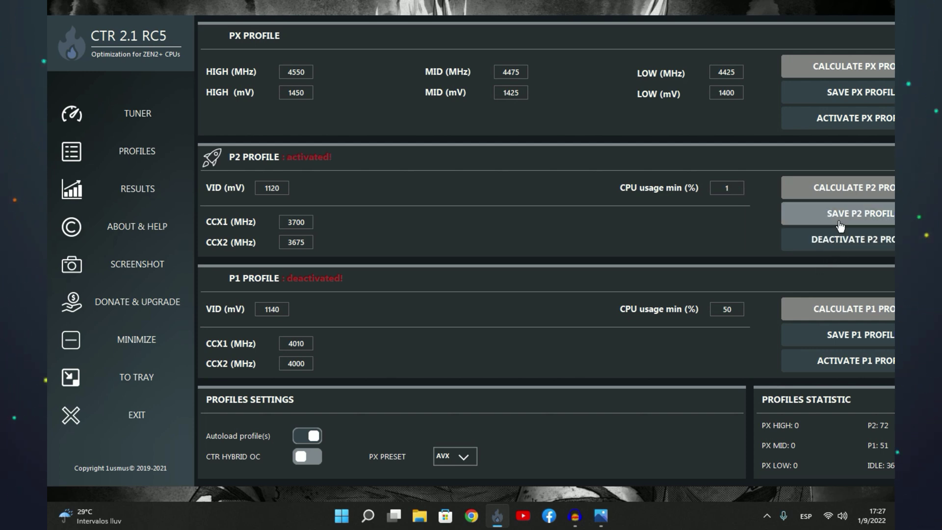
{"action": "left_click", "coordinate": [149, 126]}
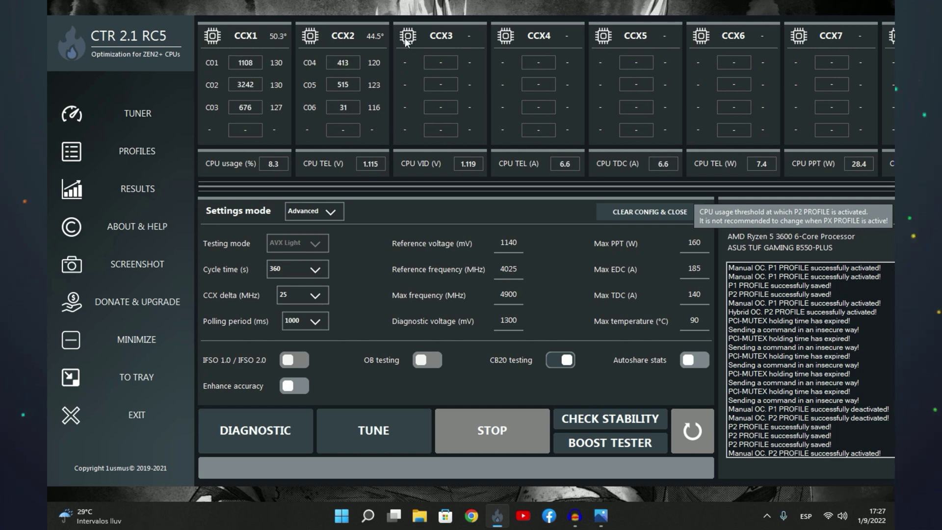
Step: Set the P2 profile's minimum CPU usage to 20%, deactivate P2, and save both the P2 and P1 profiles
{"action": "left_click", "coordinate": [174, 156]}
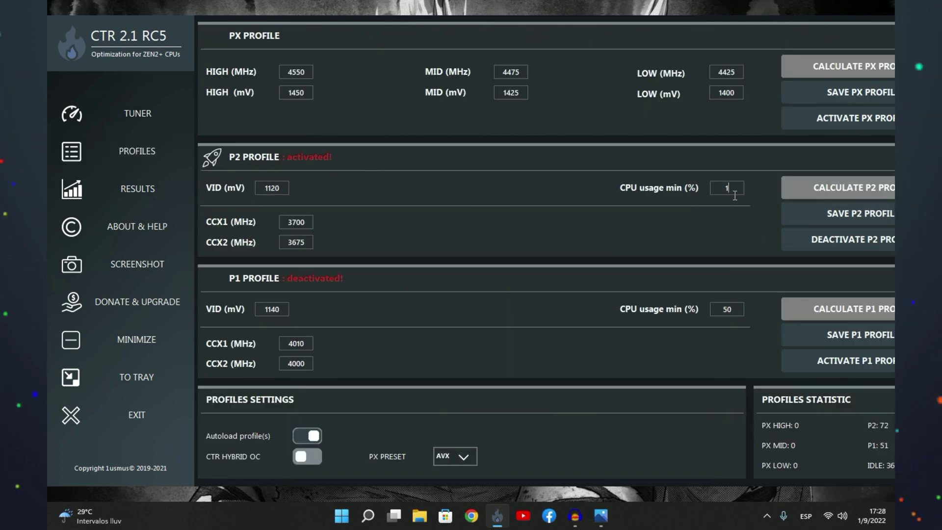
{"action": "type", "text": "20"}
{"action": "left_click", "coordinate": [839, 243]}
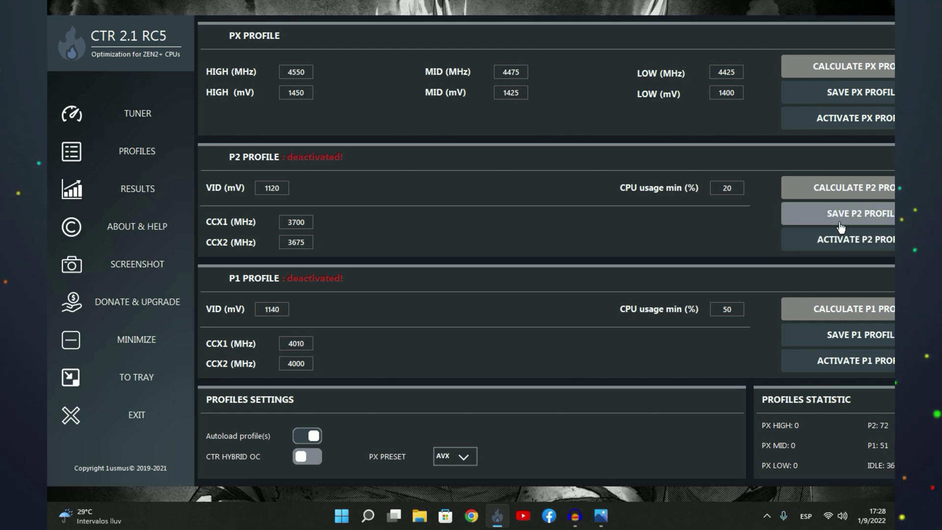
{"action": "left_click", "coordinate": [840, 220]}
{"action": "left_click", "coordinate": [848, 337]}
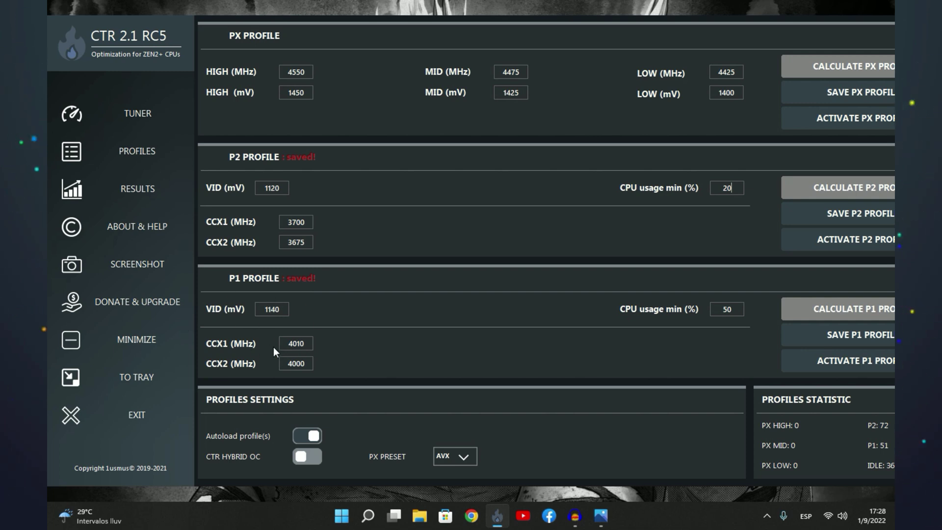
Step: Activate the P1 profile, switch activation to the P2 profile, and deactivate P2
{"action": "double_click", "coordinate": [733, 315]}
{"action": "left_click", "coordinate": [822, 365]}
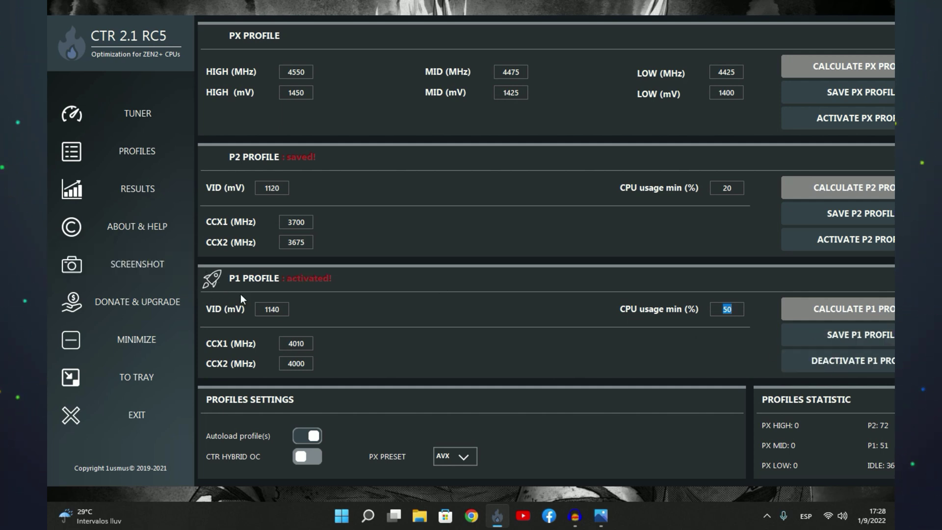
{"action": "left_click", "coordinate": [801, 247]}
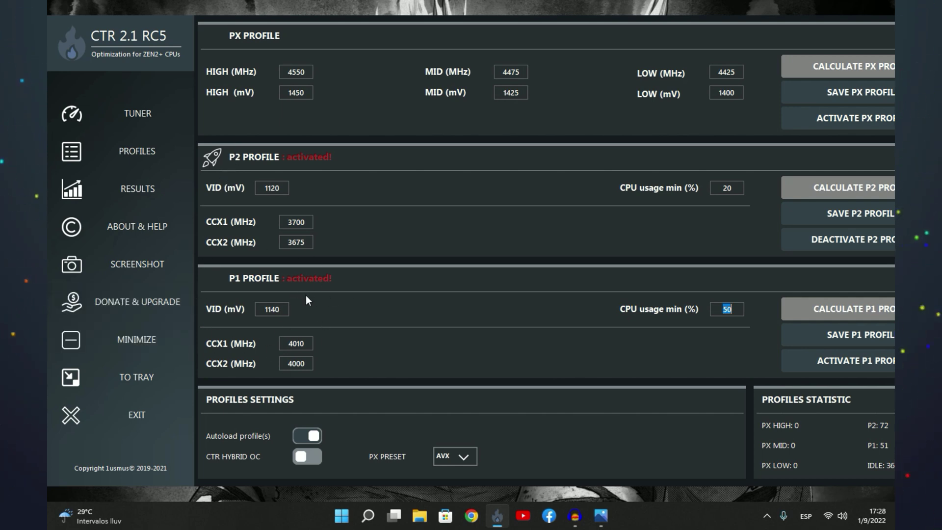
{"action": "left_click", "coordinate": [812, 246]}
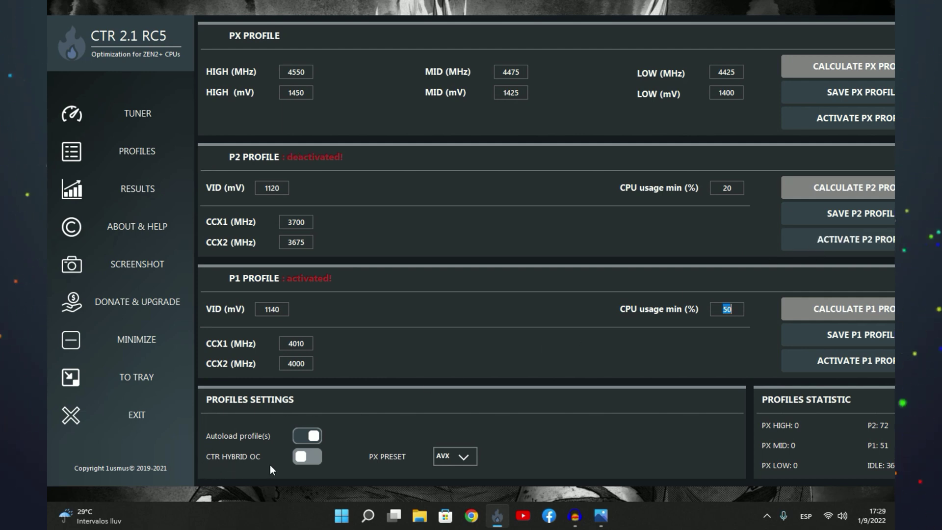
Step: Enable CTR Hybrid OC and activate both the P1 and P2 profiles
{"action": "left_click", "coordinate": [313, 457]}
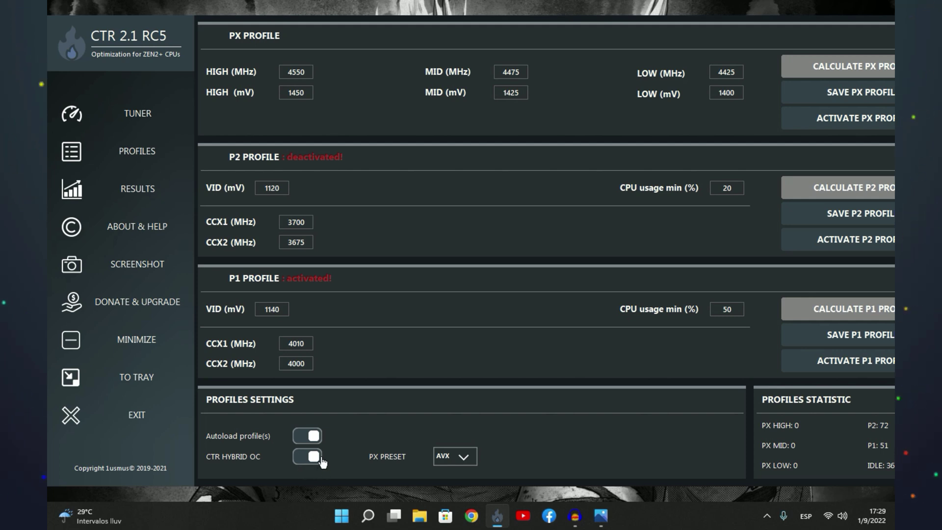
{"action": "left_click", "coordinate": [829, 367]}
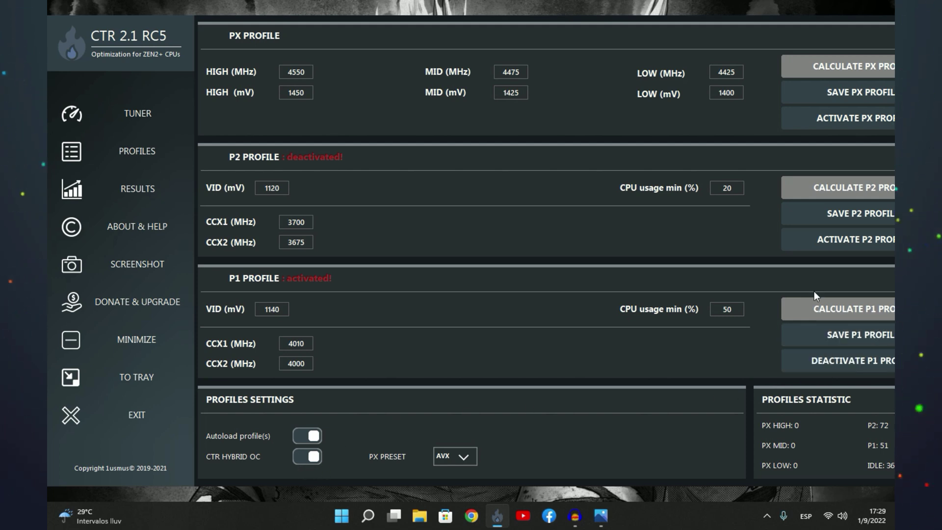
{"action": "left_click", "coordinate": [830, 248]}
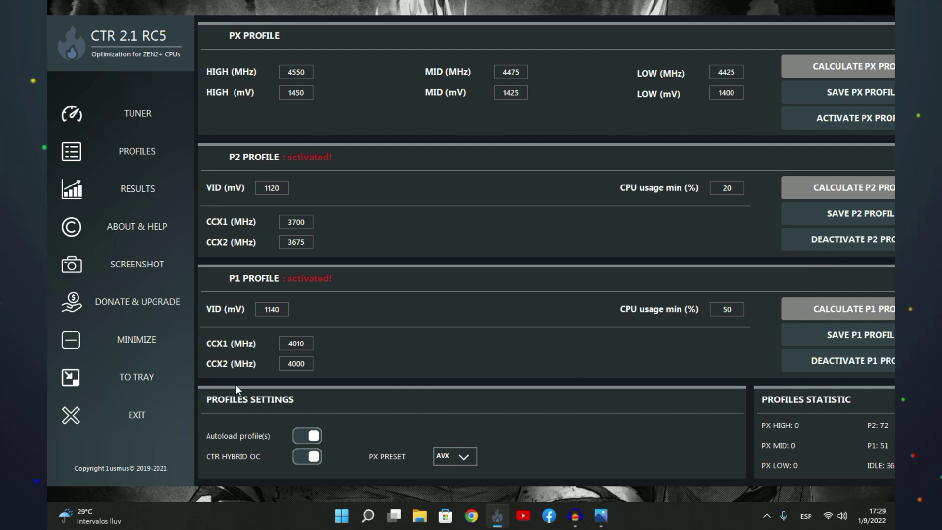
Step: Examine the minimum CPU usage thresholds of the P2 and P1 profiles
{"action": "left_click", "coordinate": [720, 193]}
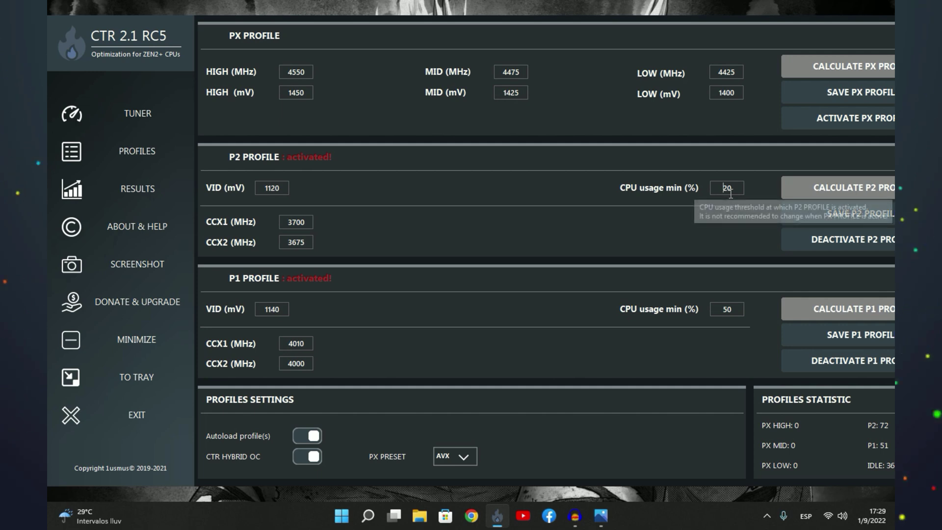
{"action": "double_click", "coordinate": [734, 309]}
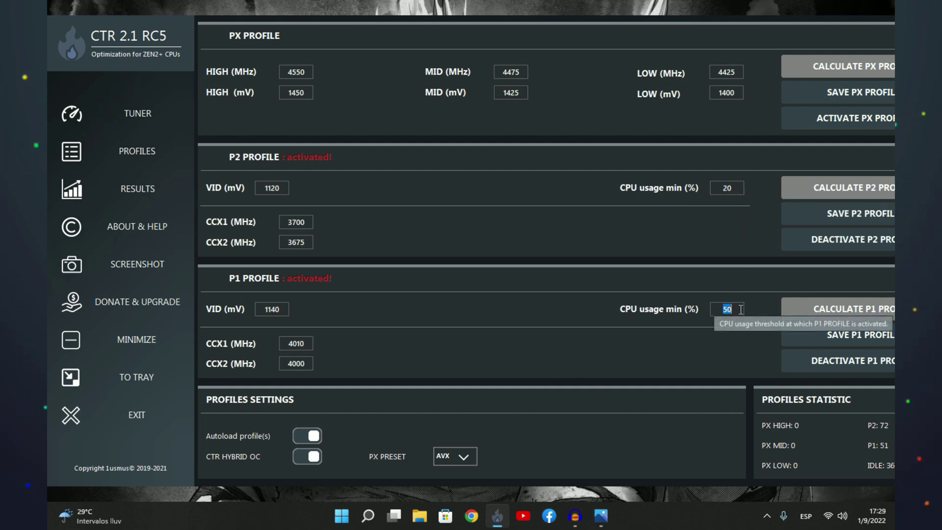
{"action": "double_click", "coordinate": [726, 188]}
{"action": "double_click", "coordinate": [728, 313]}
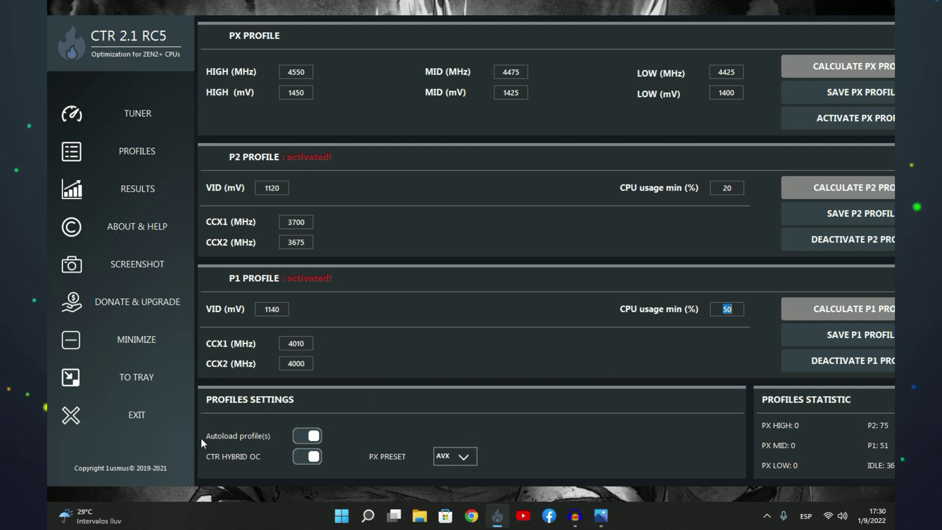
Step: Switch profile autoload off and back on, and save the P2 and P1 profiles
{"action": "left_click", "coordinate": [314, 437]}
{"action": "left_click", "coordinate": [316, 436]}
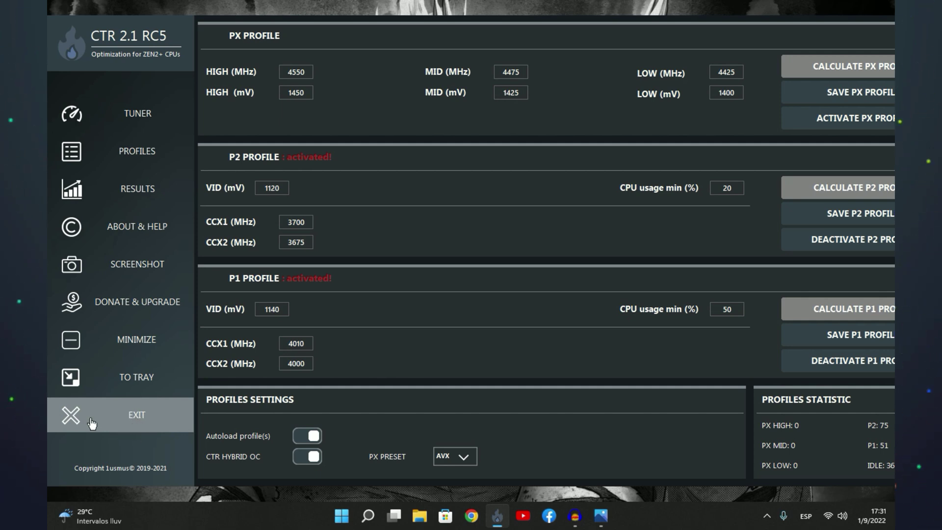
{"action": "left_click", "coordinate": [860, 213]}
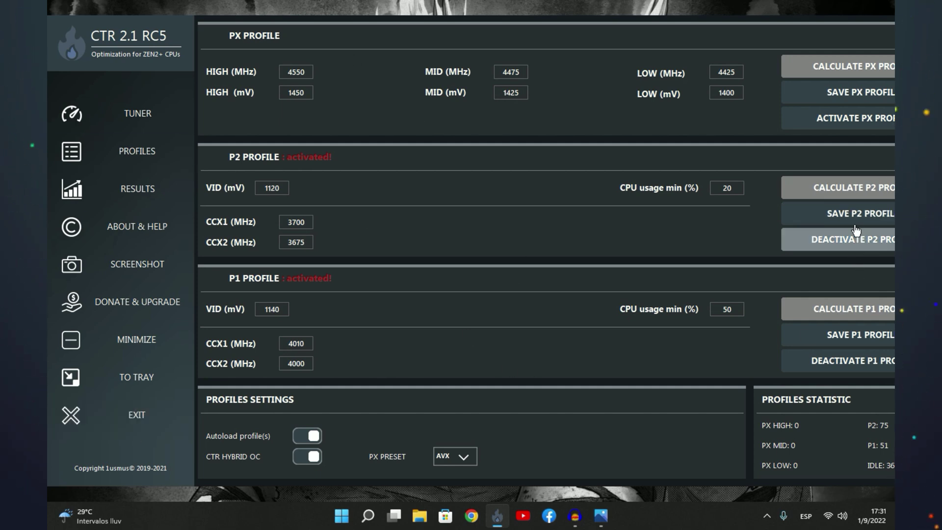
{"action": "left_click", "coordinate": [864, 334]}
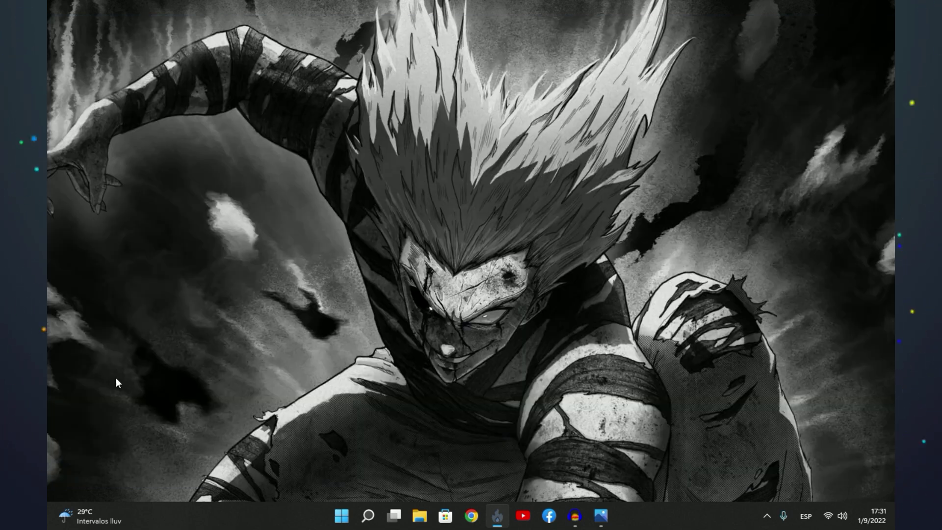
Step: Send CTR to the system tray and reveal the hidden tray icons
{"action": "left_click", "coordinate": [116, 378]}
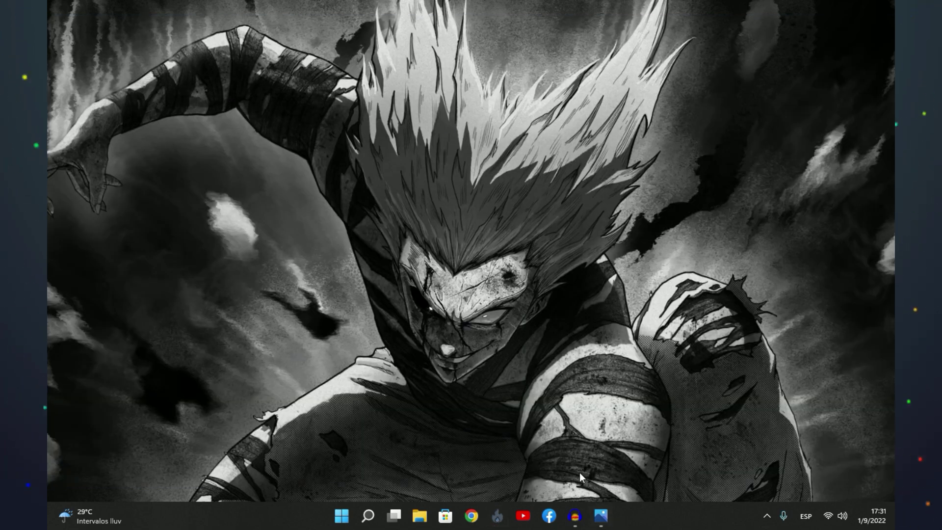
{"action": "left_click", "coordinate": [766, 517]}
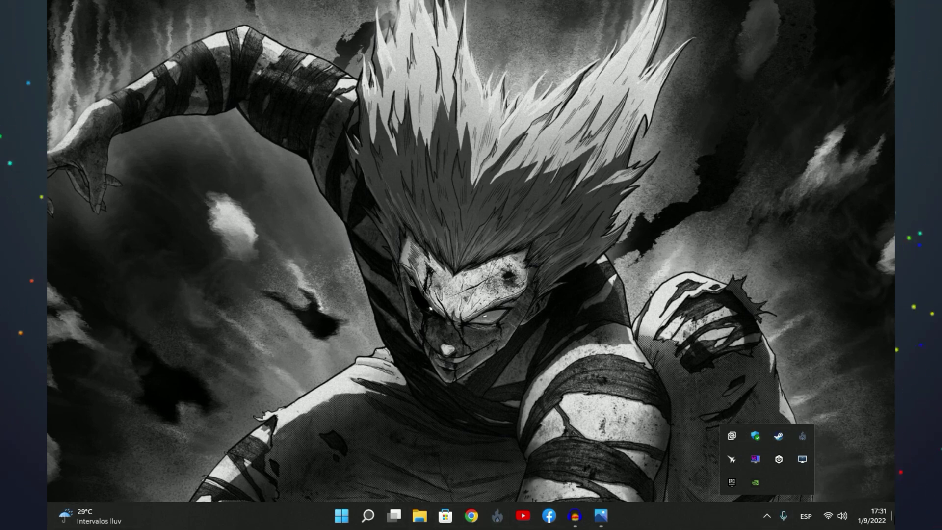
Step: Switch to Task Manager, maximize its window, and display the list of running processes
{"action": "right_click", "coordinate": [342, 515]}
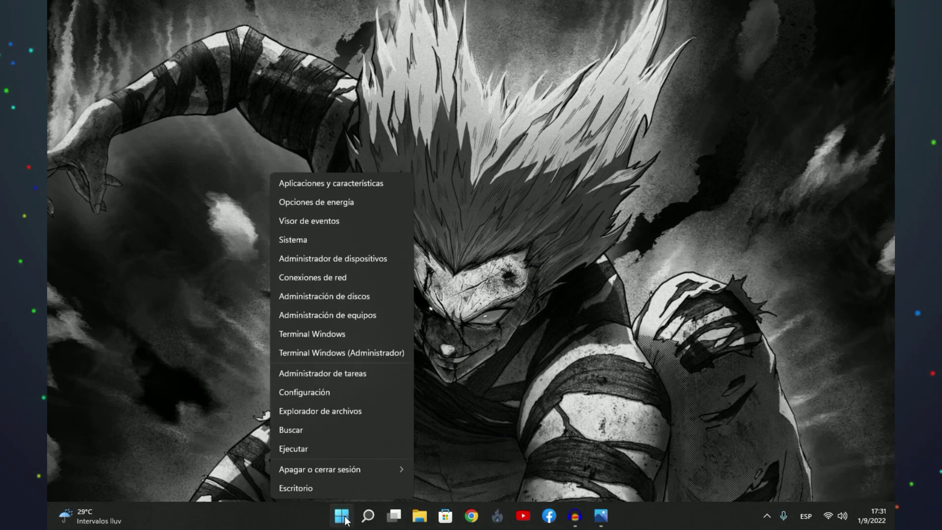
{"action": "left_click", "coordinate": [352, 373]}
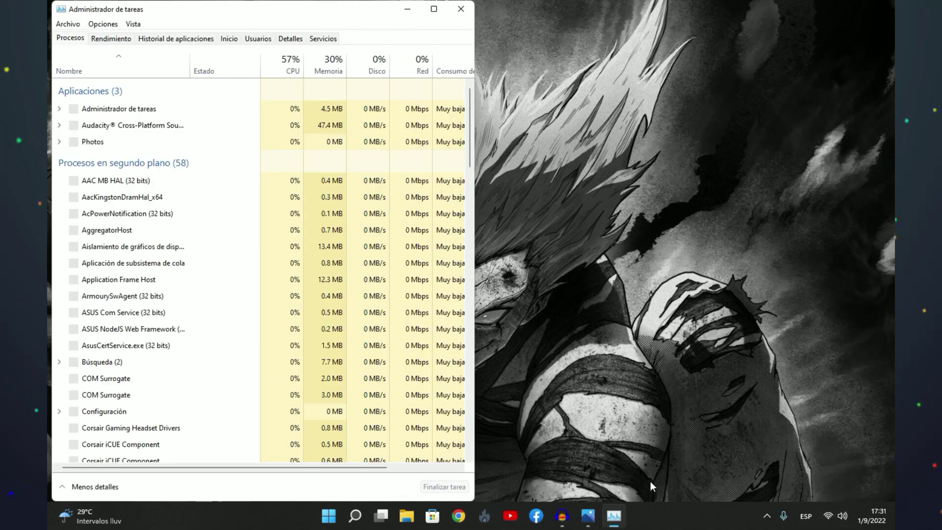
{"action": "left_click", "coordinate": [434, 9]}
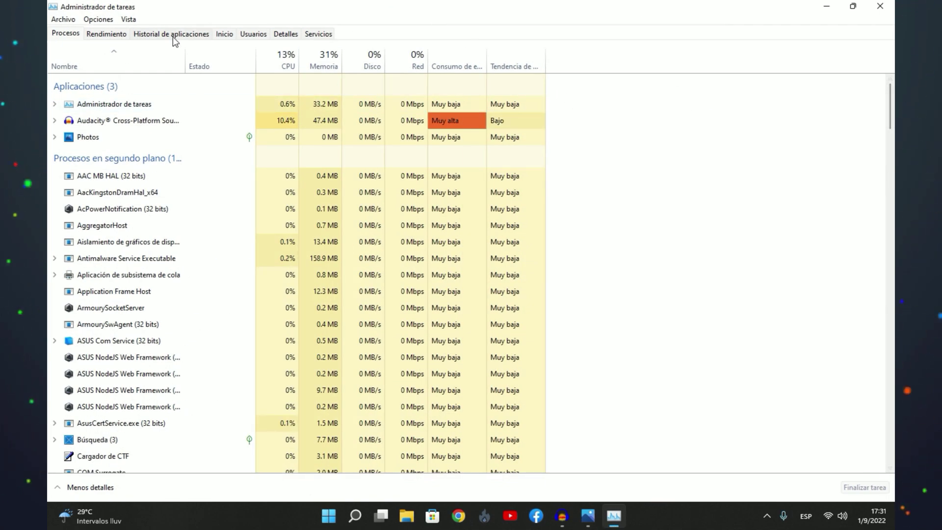
{"action": "left_click", "coordinate": [117, 39]}
{"action": "left_click", "coordinate": [59, 35]}
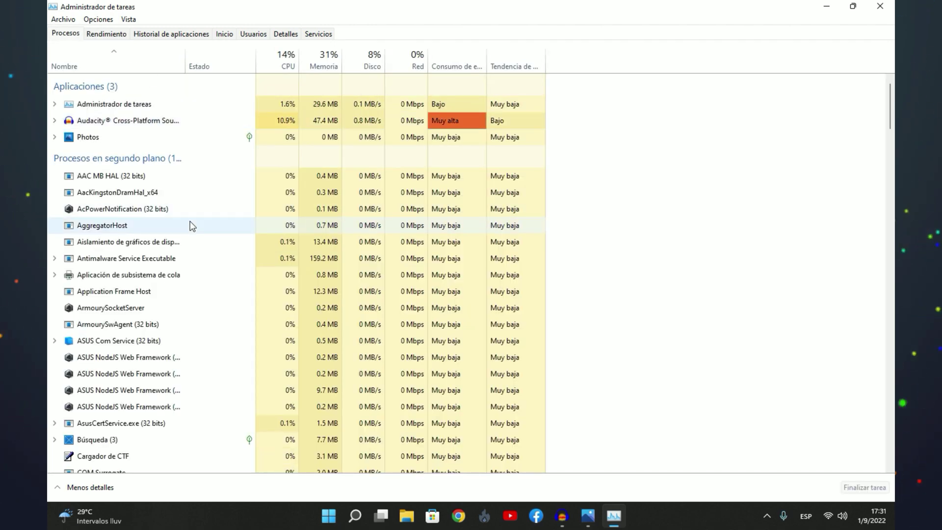
Step: Find the CTR background process, check its CPU and memory usage, and minimize Task Manager
{"action": "scroll", "coordinate": [191, 226], "scroll_direction": "down", "scroll_amount": 1}
{"action": "scroll", "coordinate": [191, 225], "scroll_direction": "down", "scroll_amount": 8}
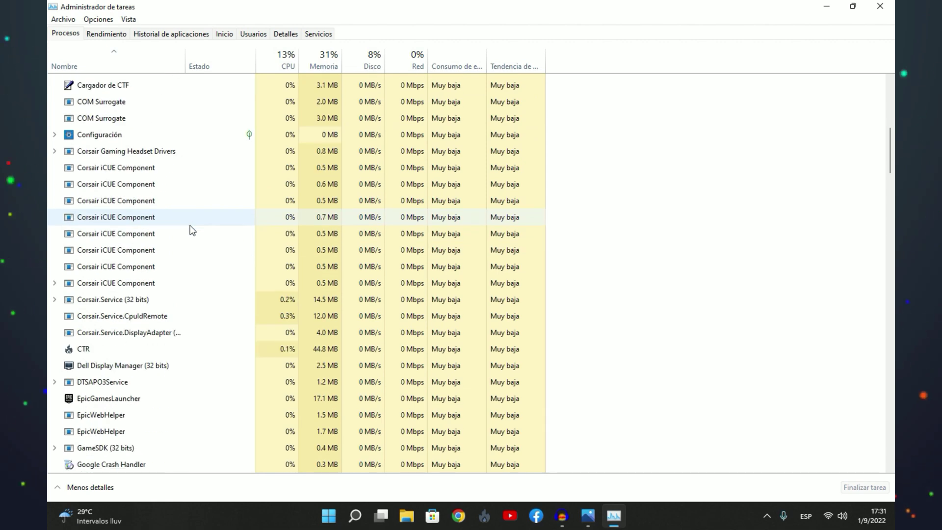
{"action": "left_click", "coordinate": [58, 261]}
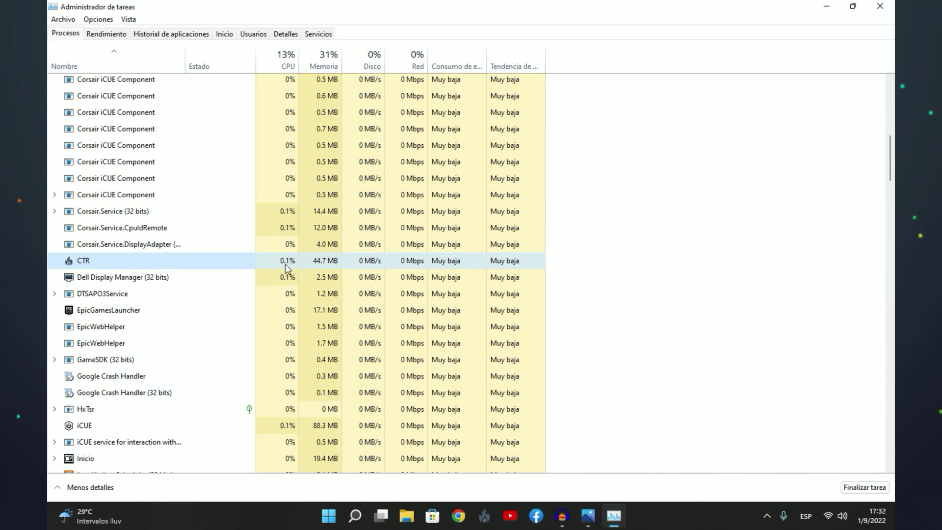
{"action": "scroll", "coordinate": [285, 264], "scroll_direction": "up", "scroll_amount": 2}
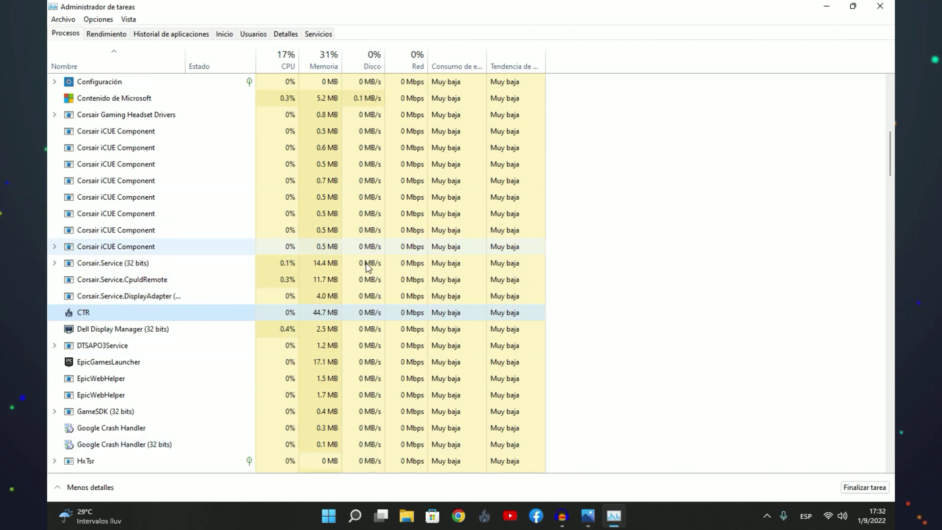
{"action": "scroll", "coordinate": [292, 327], "scroll_direction": "up", "scroll_amount": 8}
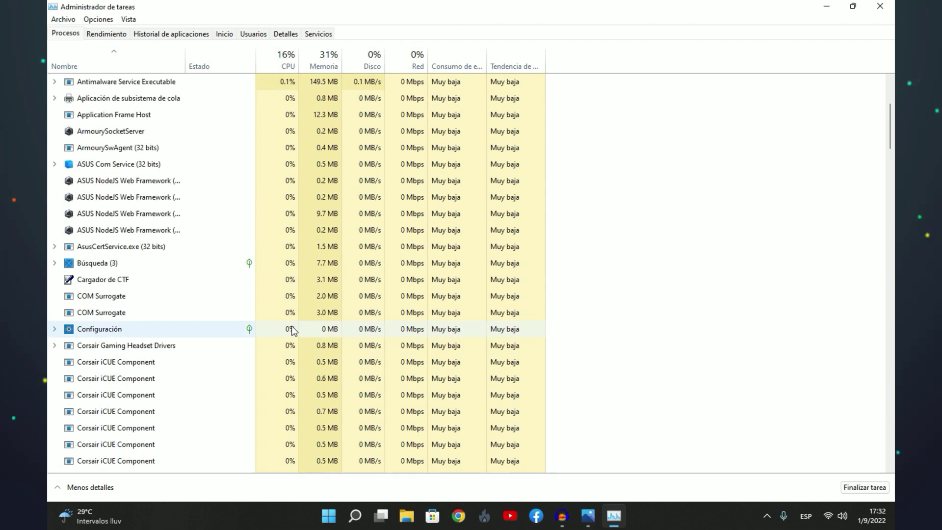
{"action": "left_click", "coordinate": [827, 6]}
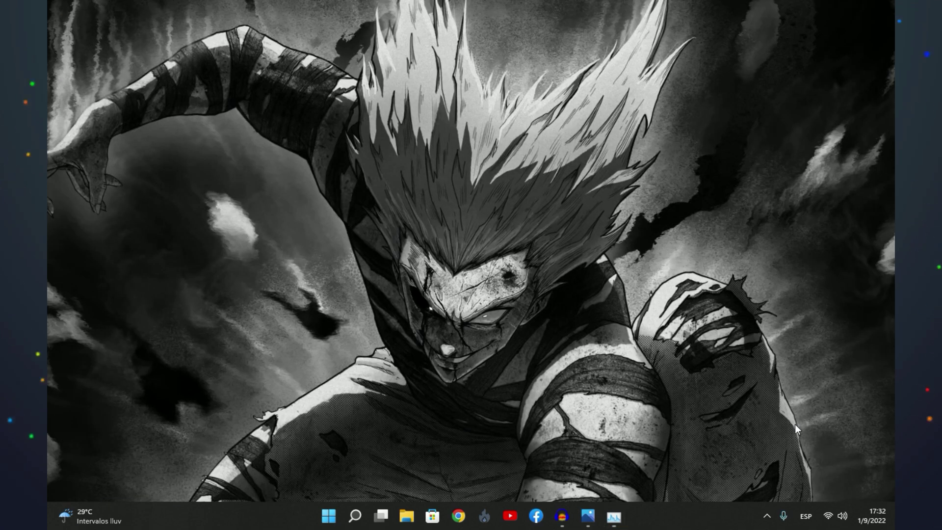
Step: Bring up the screenshot of recommended values in Photos and move its window fully into view
{"action": "left_click", "coordinate": [591, 517]}
{"action": "left_click_drag", "start_coordinate": [557, 85], "coordinate": [405, 77]}
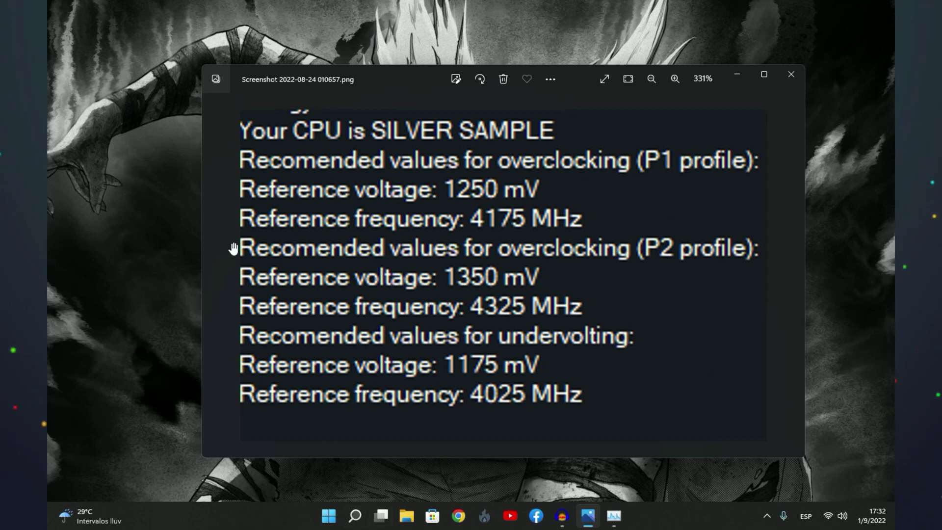
{"action": "left_click", "coordinate": [356, 518]}
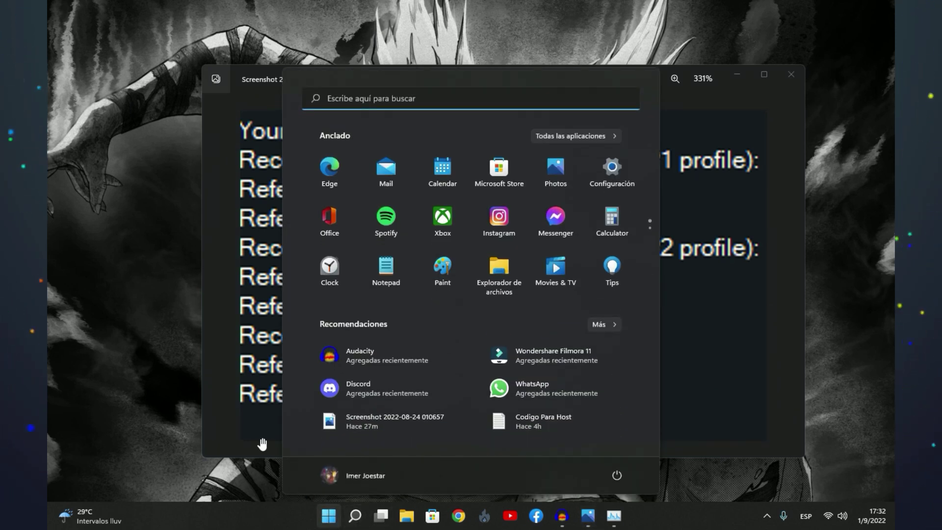
{"action": "left_click", "coordinate": [333, 524]}
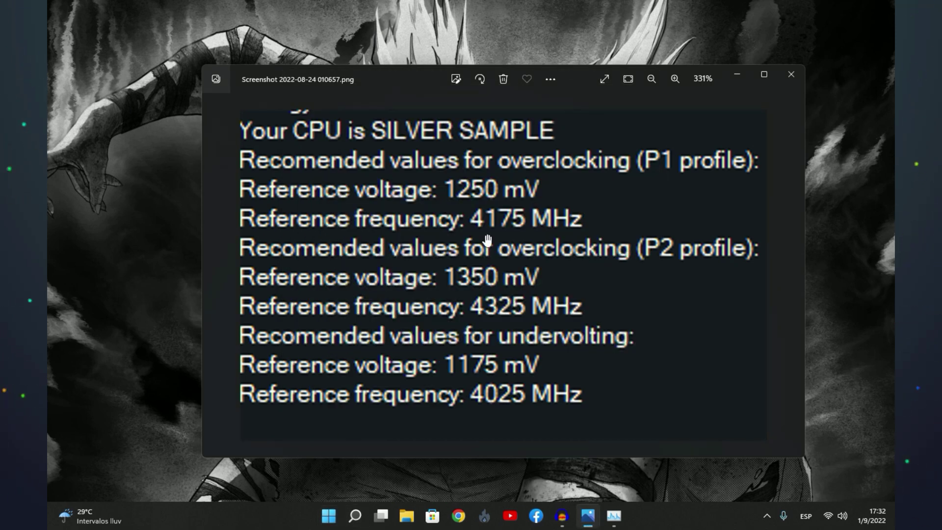
{"action": "left_click", "coordinate": [330, 524]}
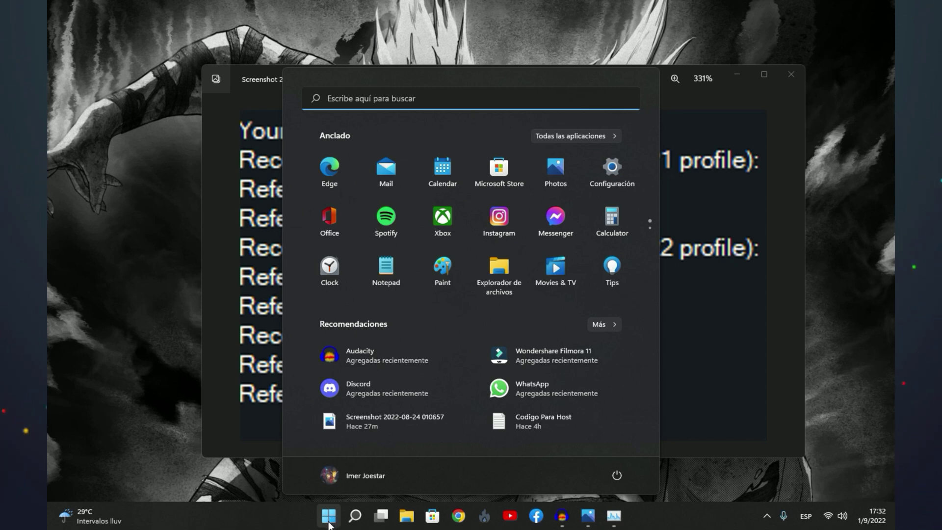
{"action": "left_click", "coordinate": [328, 527]}
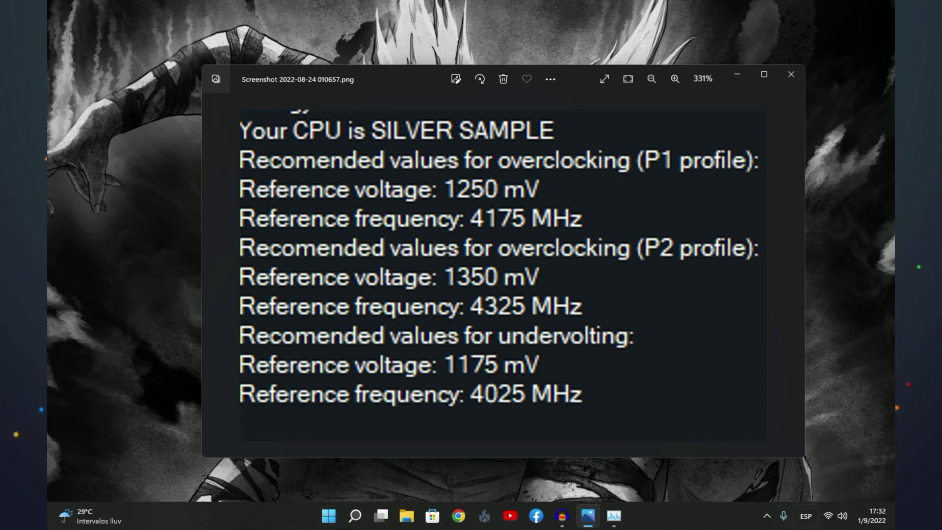
Step: Reveal the hidden system tray icons while keeping the recommended-values screenshot open
{"action": "left_click", "coordinate": [767, 517]}
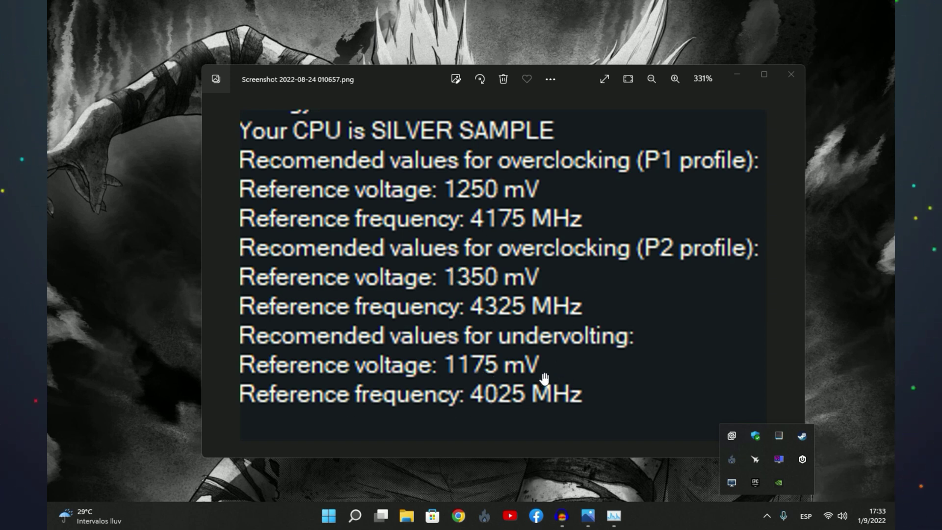
Step: Minimize the recommended-values screenshot and make the desktop icons visible
{"action": "left_click", "coordinate": [734, 77]}
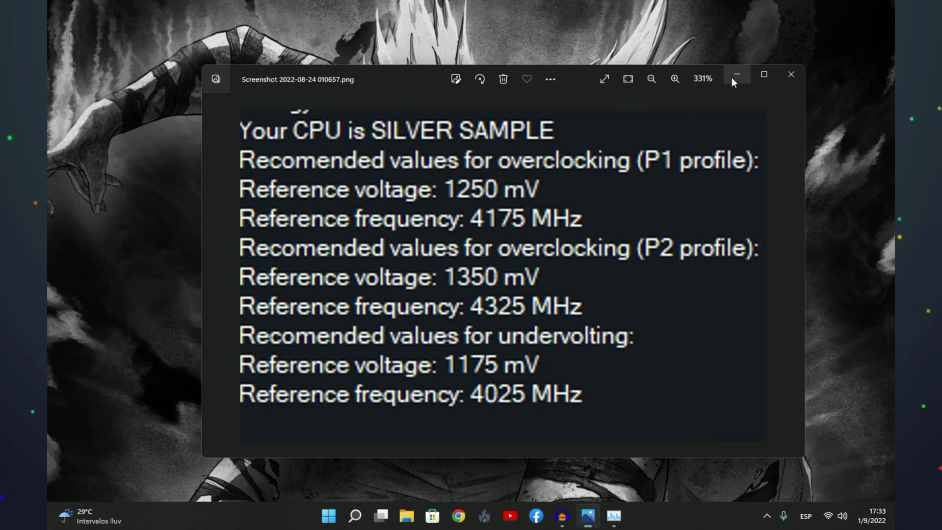
{"action": "left_click", "coordinate": [733, 77]}
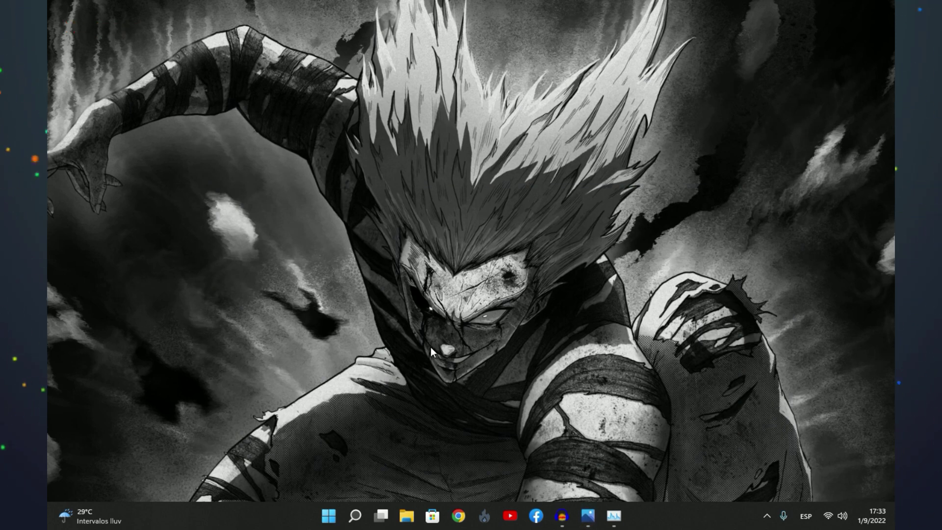
{"action": "left_click", "coordinate": [328, 516]}
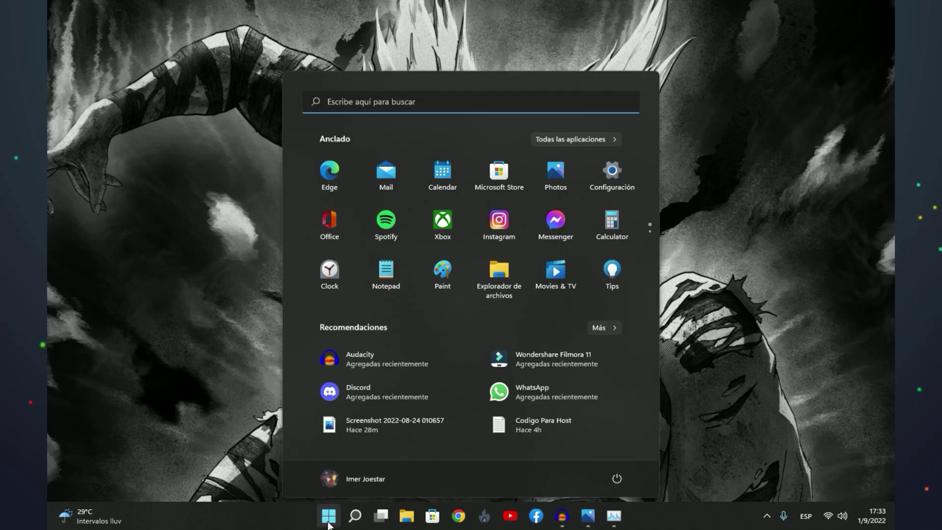
{"action": "scroll", "coordinate": [485, 196], "scroll_direction": "down", "scroll_amount": 1}
{"action": "left_click", "coordinate": [687, 230]}
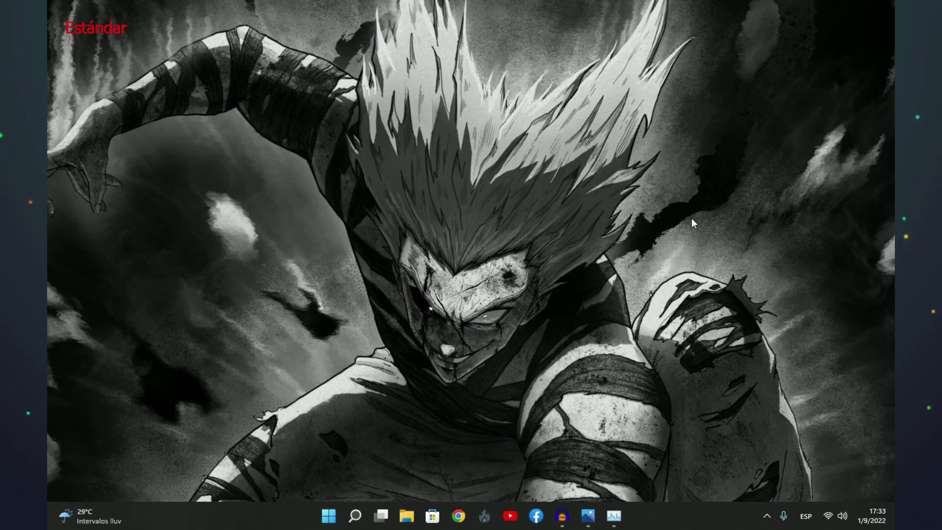
{"action": "right_click", "coordinate": [688, 236]}
{"action": "mouse_move", "coordinate": [717, 251]}
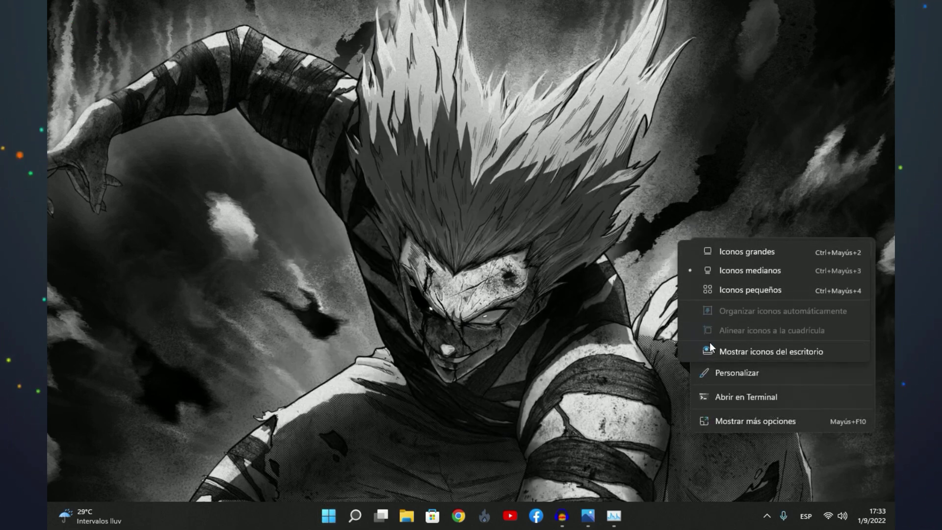
{"action": "left_click", "coordinate": [707, 347]}
Step: Open TLauncher, choose "Versión más nueva 1.19.2" as the Minecraft version, and start the game
{"action": "double_click", "coordinate": [118, 455]}
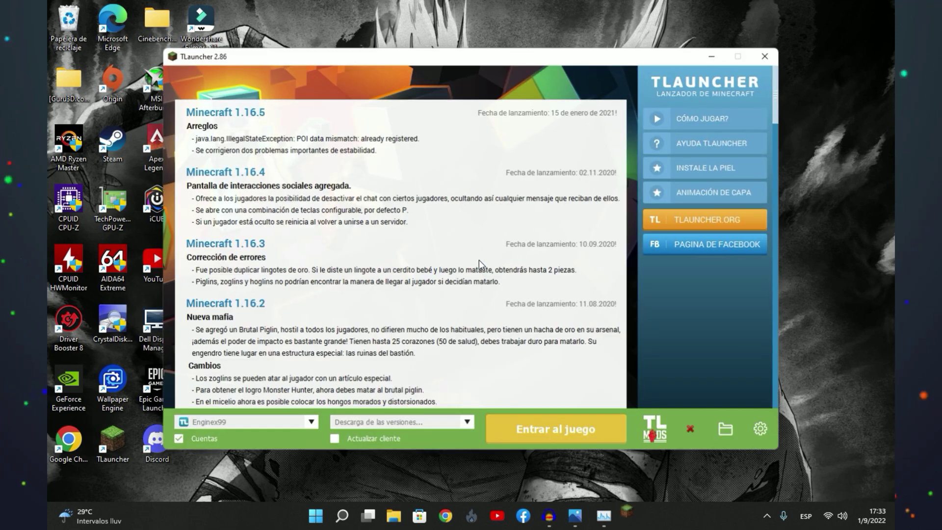
{"action": "left_click", "coordinate": [462, 425]}
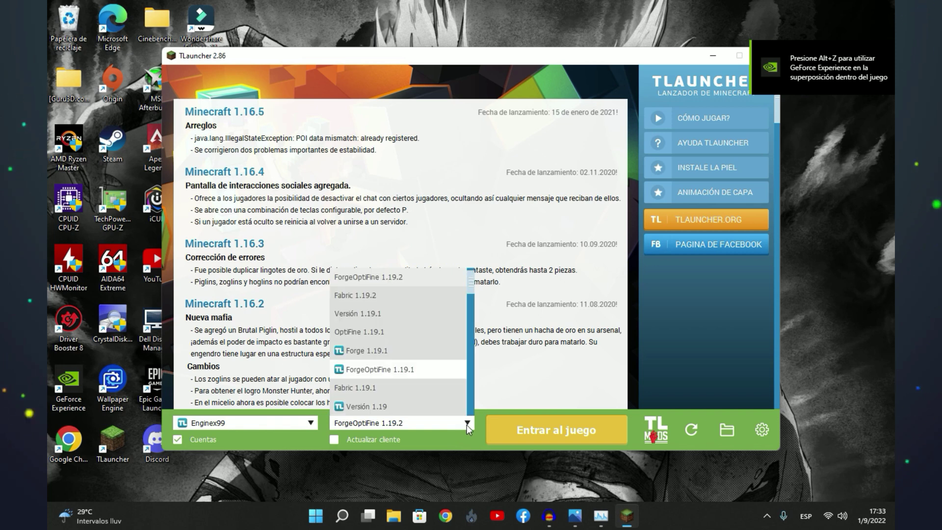
{"action": "scroll", "coordinate": [408, 361], "scroll_direction": "up", "scroll_amount": 2}
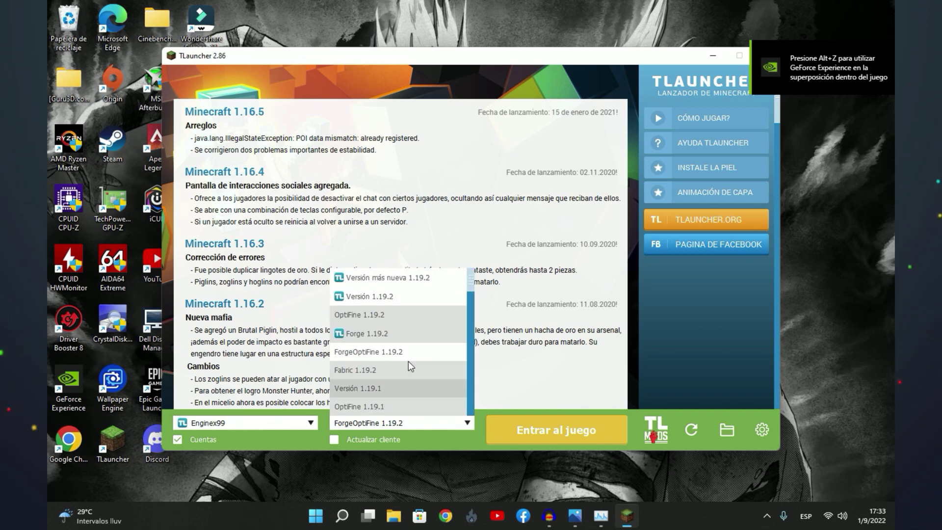
{"action": "scroll", "coordinate": [409, 361], "scroll_direction": "down", "scroll_amount": 3}
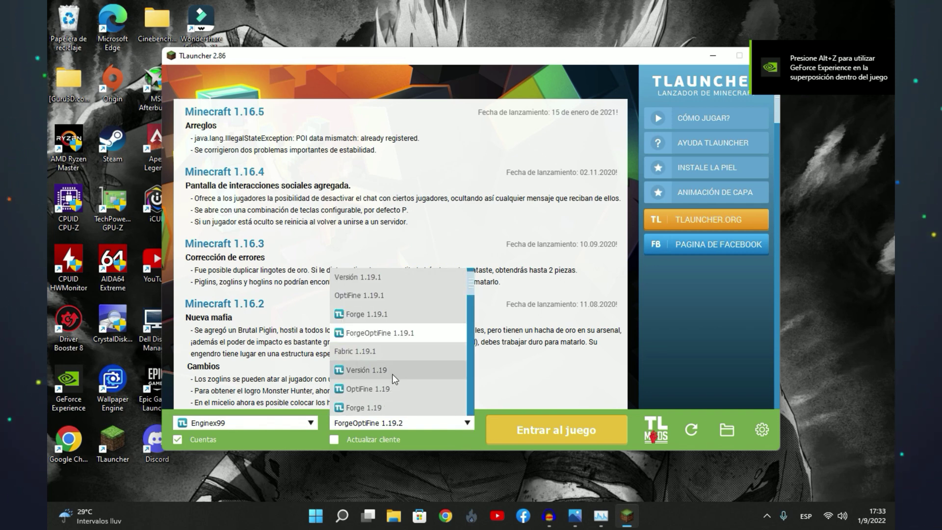
{"action": "scroll", "coordinate": [393, 374], "scroll_direction": "up", "scroll_amount": 3}
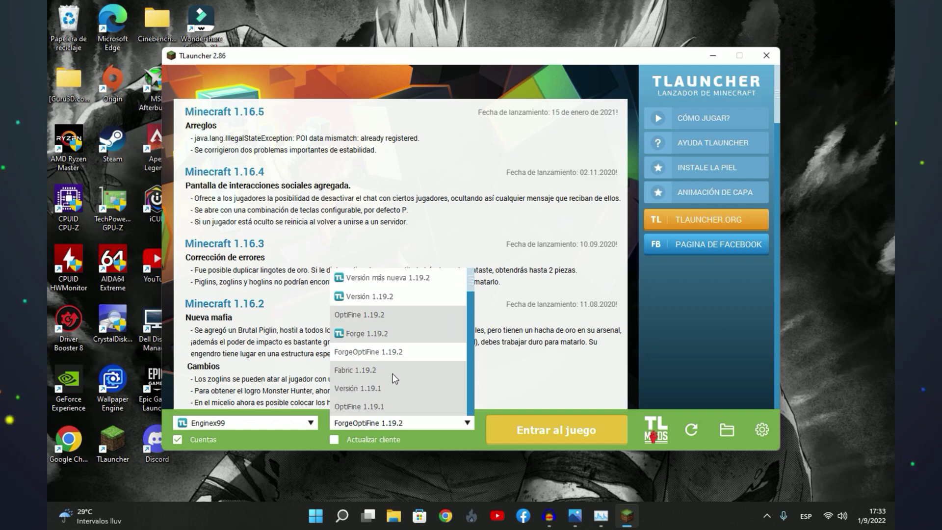
{"action": "left_click", "coordinate": [411, 281]}
{"action": "left_click", "coordinate": [558, 437]}
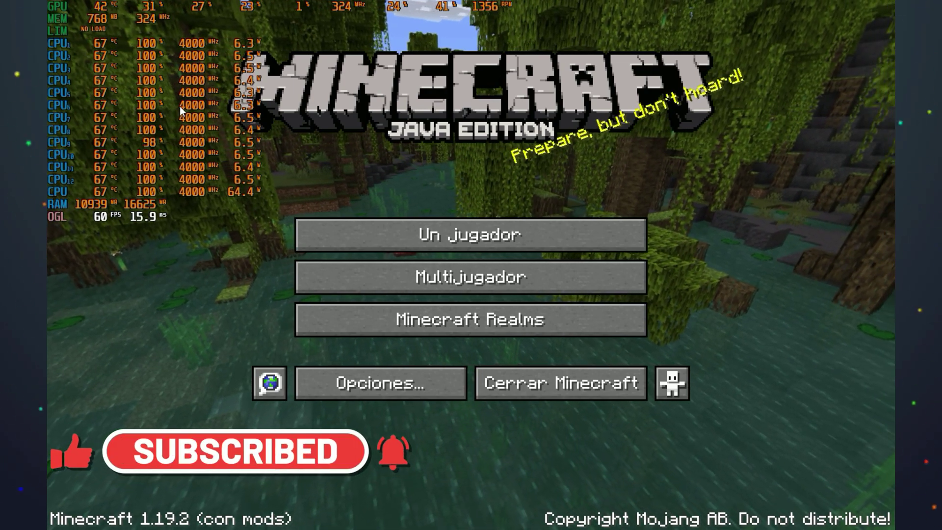
Step: Take Minecraft out of full screen and restore the CTR window from the hidden tray icons
{"action": "key", "text": "F11"}
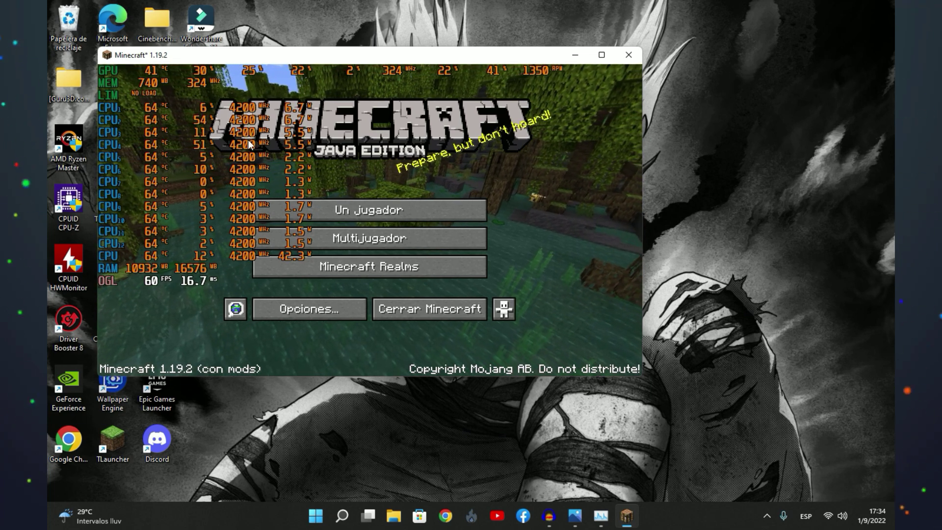
{"action": "left_click", "coordinate": [767, 516]}
{"action": "left_click", "coordinate": [732, 463]}
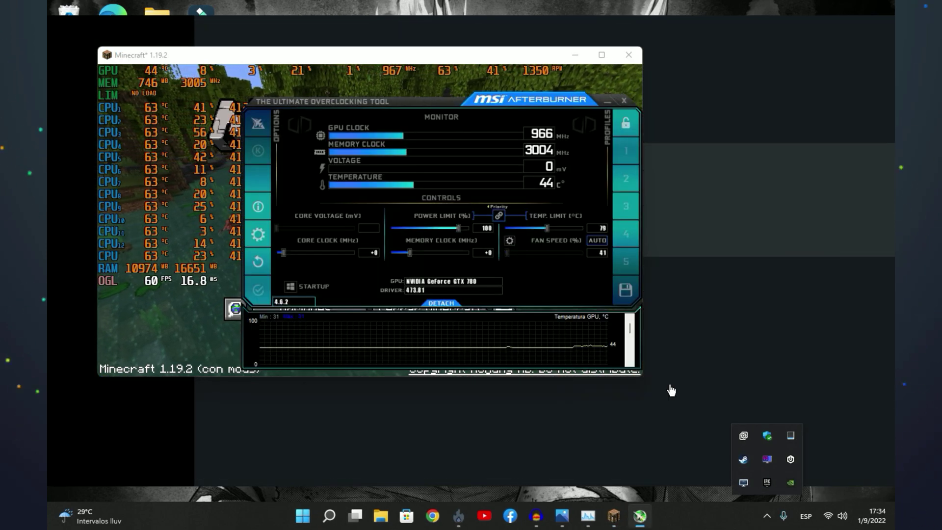
{"action": "left_click", "coordinate": [617, 420]}
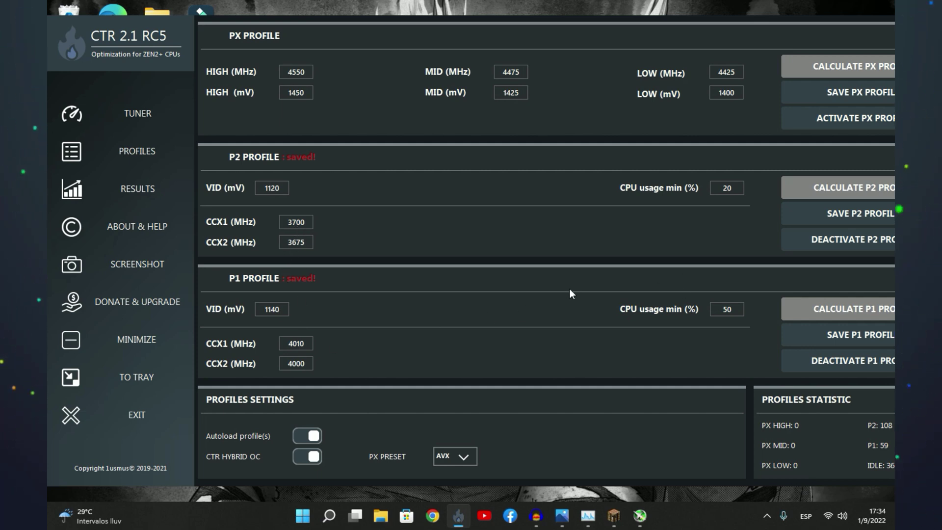
{"action": "key", "text": "shift+Tab"}
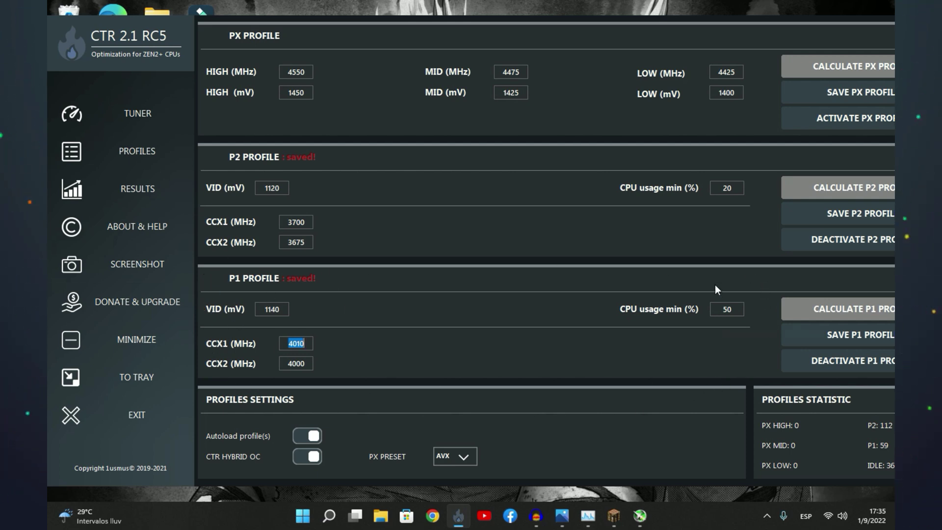
Step: Try to save the P2 profile with minimum CPU usage set to 20% for P1 and 50% for P2
{"action": "left_click", "coordinate": [725, 309]}
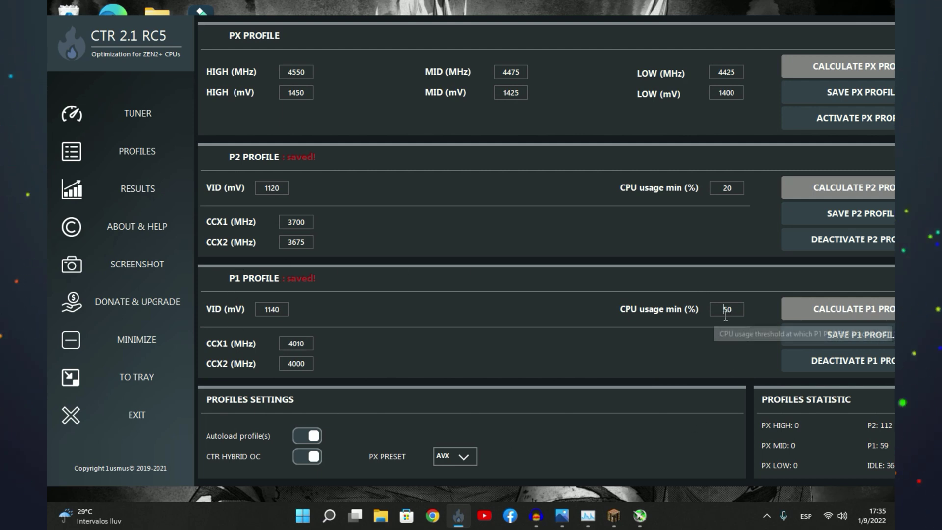
{"action": "left_click_drag", "start_coordinate": [725, 313], "coordinate": [741, 316]}
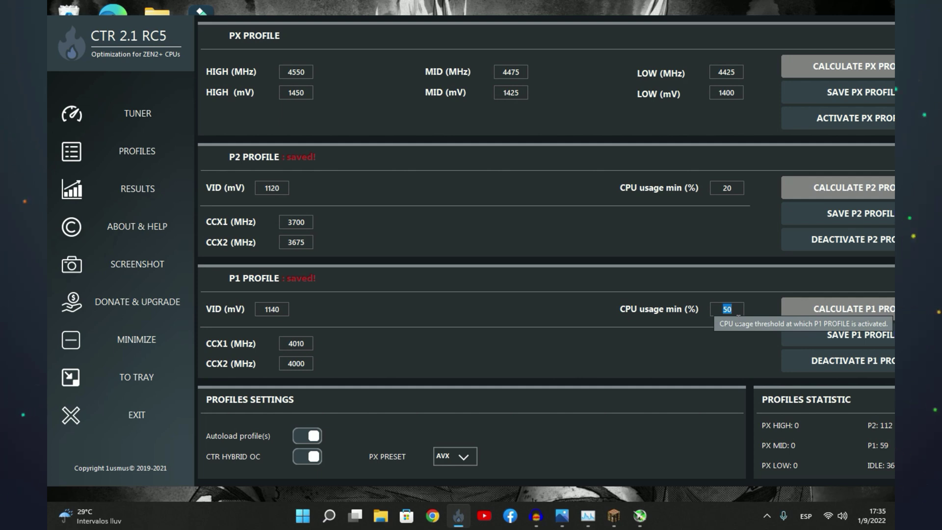
{"action": "key", "text": "BackSpace"}
{"action": "type", "text": "20"}
{"action": "left_click", "coordinate": [739, 194]}
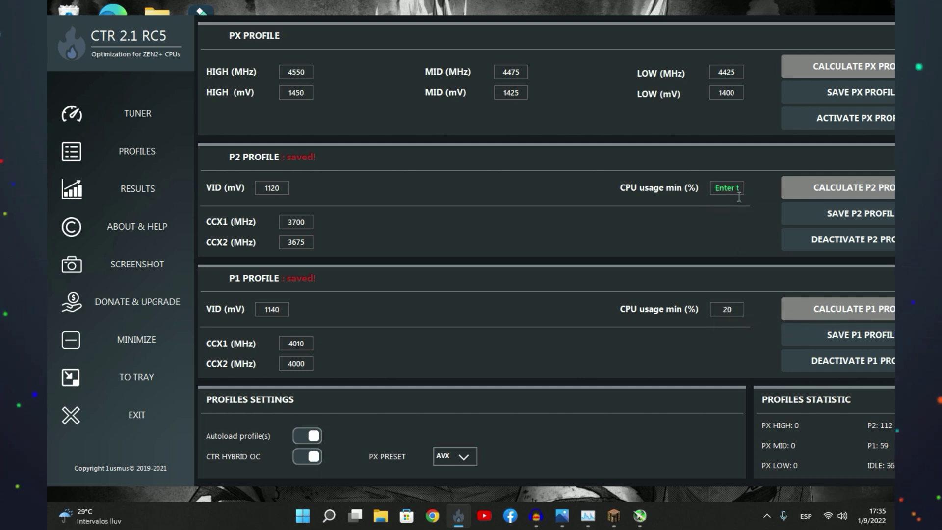
{"action": "type", "text": "50"}
{"action": "left_click", "coordinate": [810, 214]}
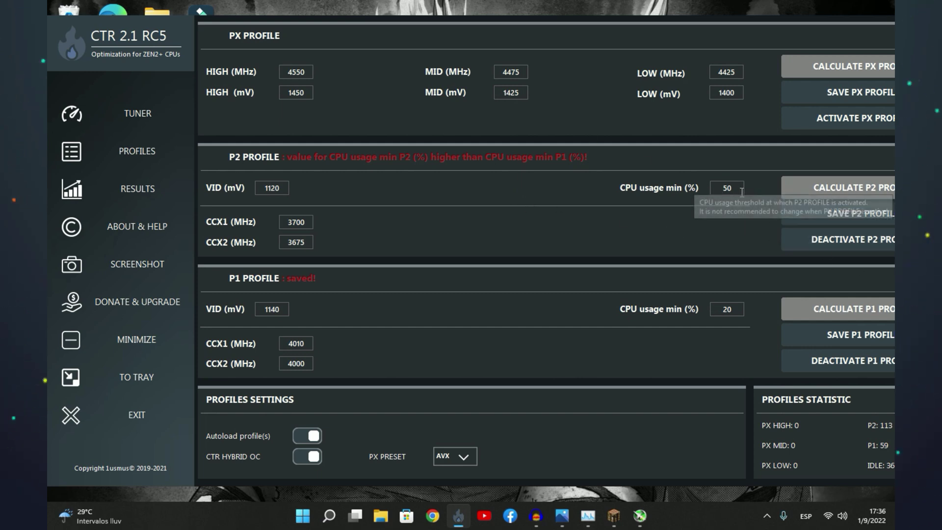
Step: Set the minimum CPU usage back to 20% for the P2 profile and 50% for the P1 profile
{"action": "key", "text": "BackSpace"}
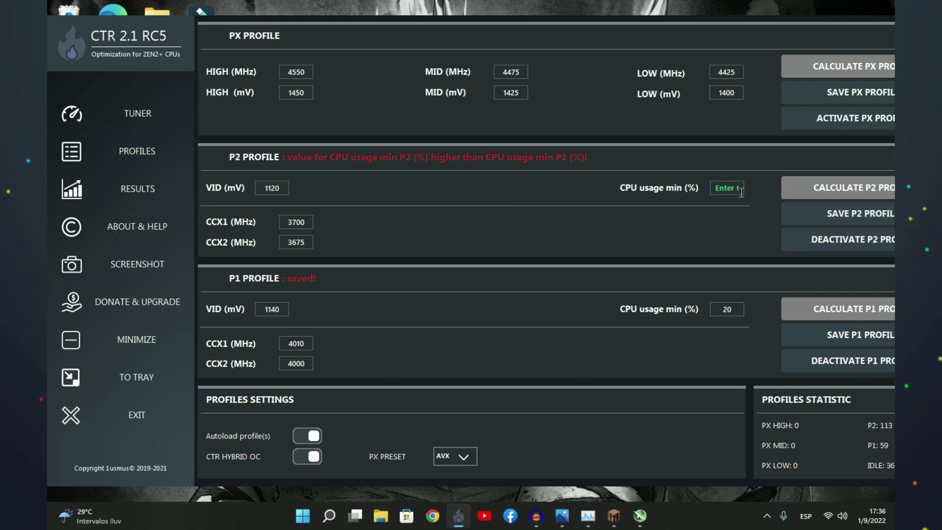
{"action": "type", "text": "20"}
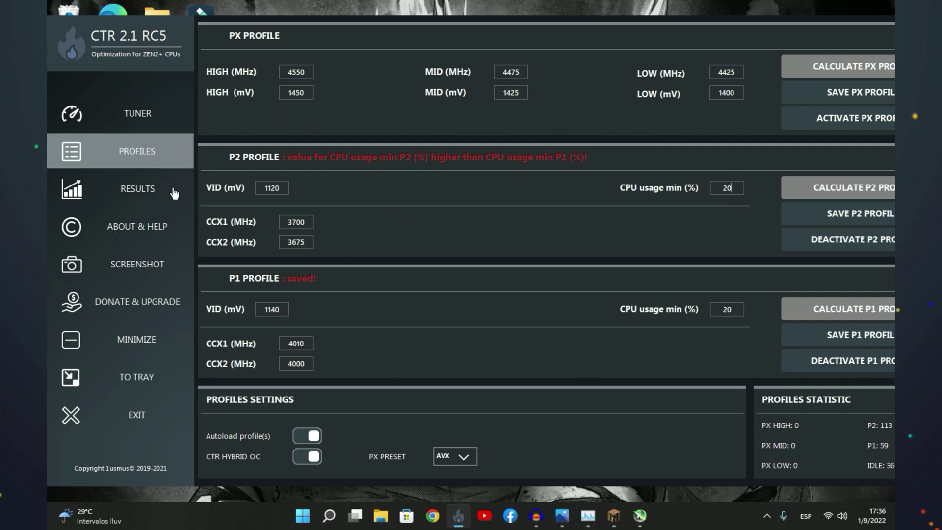
{"action": "double_click", "coordinate": [742, 313]}
{"action": "type", "text": "50"}
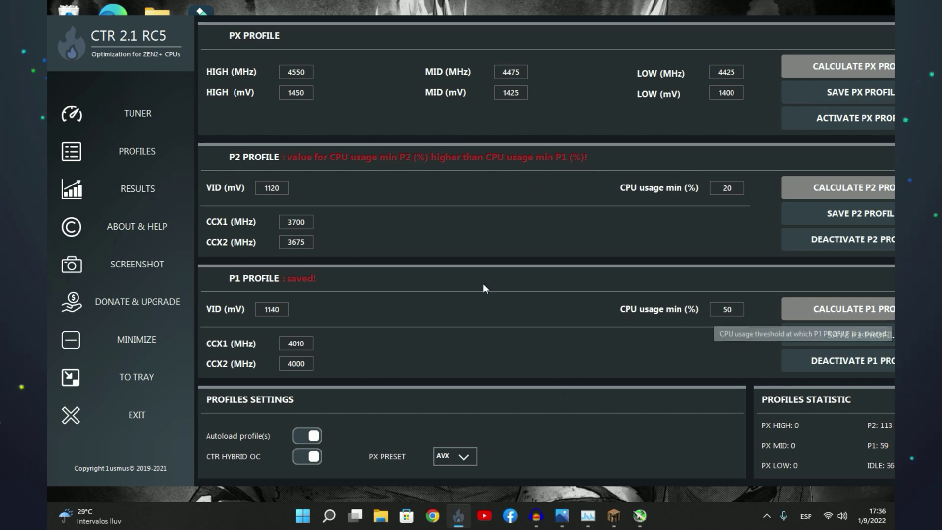
Step: Bring up the recommended-values screenshot, compare it with the saved P1 and P2 settings, and minimize it
{"action": "left_click", "coordinate": [558, 519]}
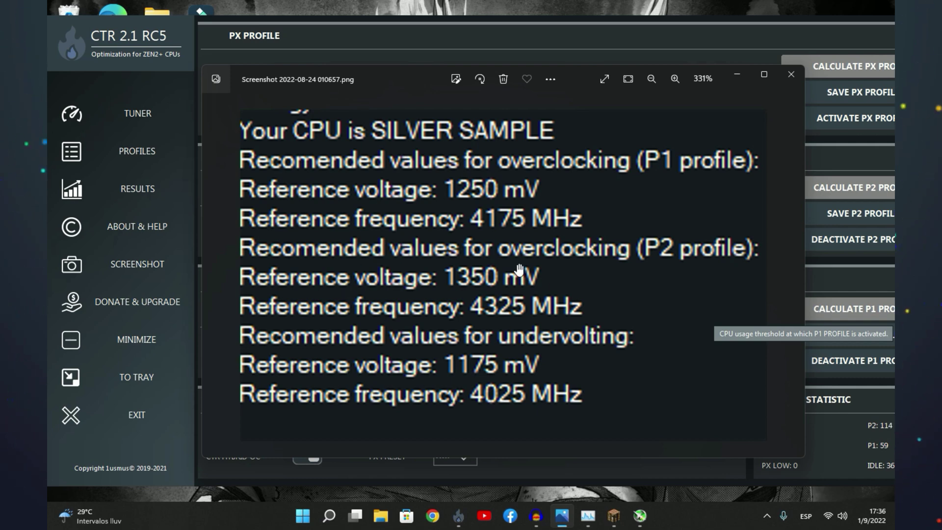
{"action": "left_click_drag", "start_coordinate": [375, 74], "coordinate": [683, 74]}
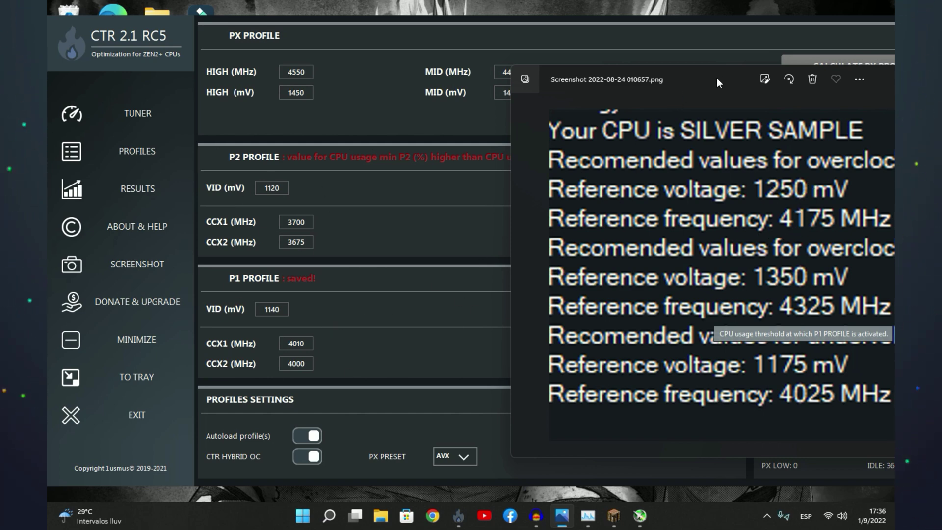
{"action": "left_click_drag", "start_coordinate": [717, 79], "coordinate": [397, 128]}
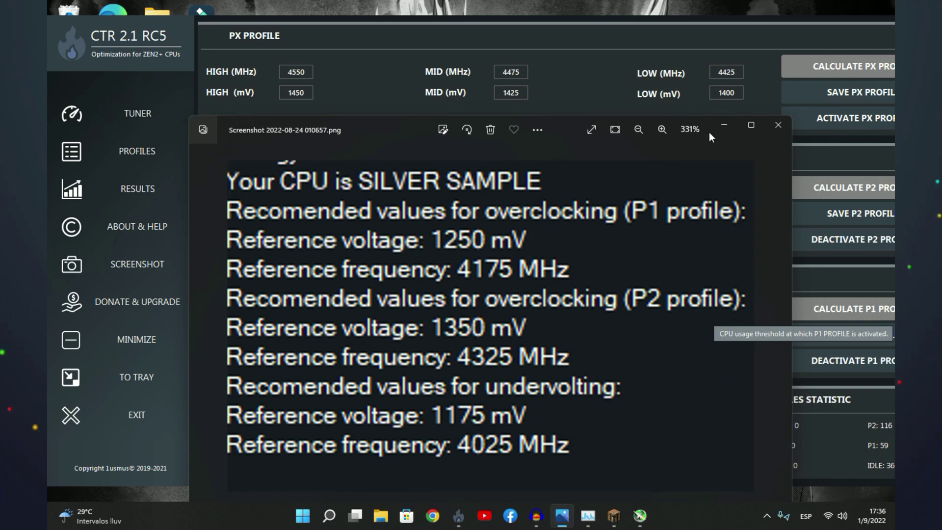
{"action": "left_click", "coordinate": [721, 126]}
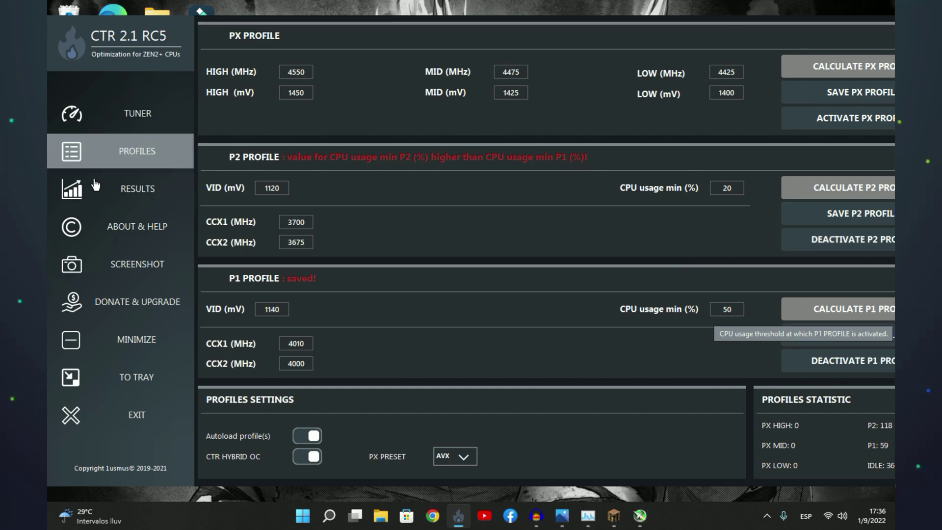
Step: Send CTR to the system tray and create a new Creative-mode world in Minecraft
{"action": "left_click", "coordinate": [142, 382]}
{"action": "left_click", "coordinate": [170, 300]}
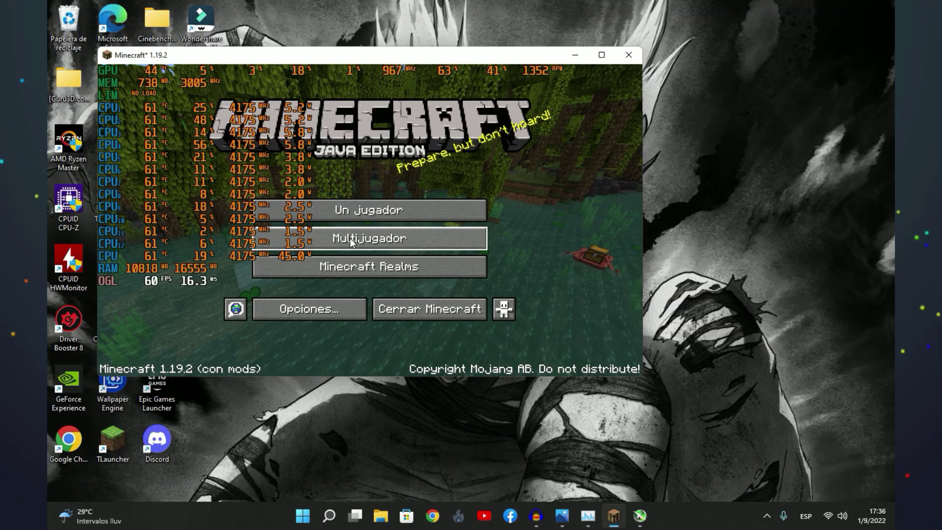
{"action": "left_click", "coordinate": [358, 214]}
{"action": "left_click", "coordinate": [411, 331]}
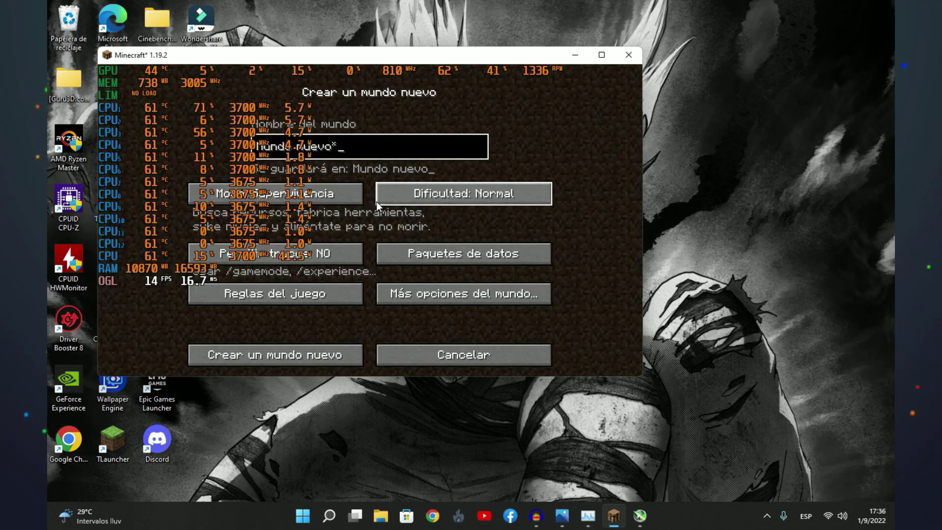
{"action": "left_click", "coordinate": [322, 198]}
{"action": "left_click", "coordinate": [326, 193]}
{"action": "left_click", "coordinate": [309, 358]}
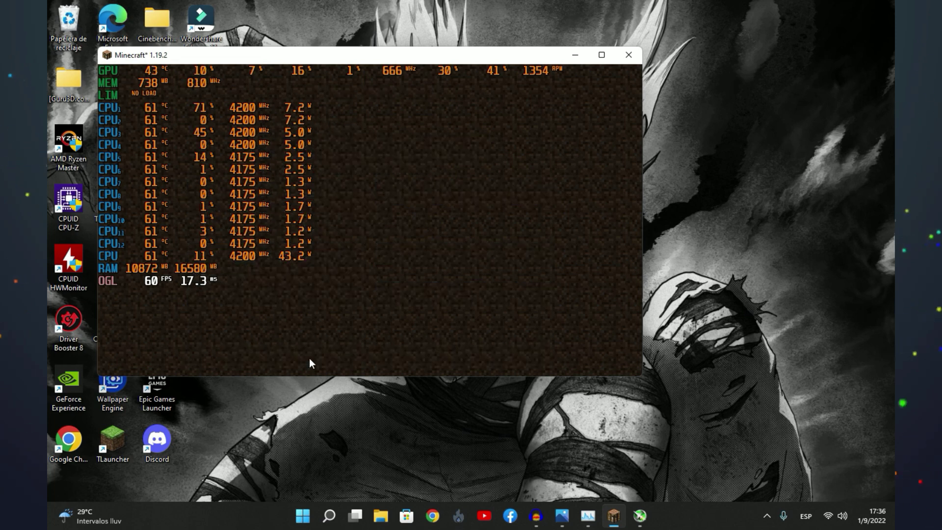
Step: Play the new world full screen in third-person view, running and flying over the terrain while monitoring the CPU overlay
{"action": "key", "text": "F11"}
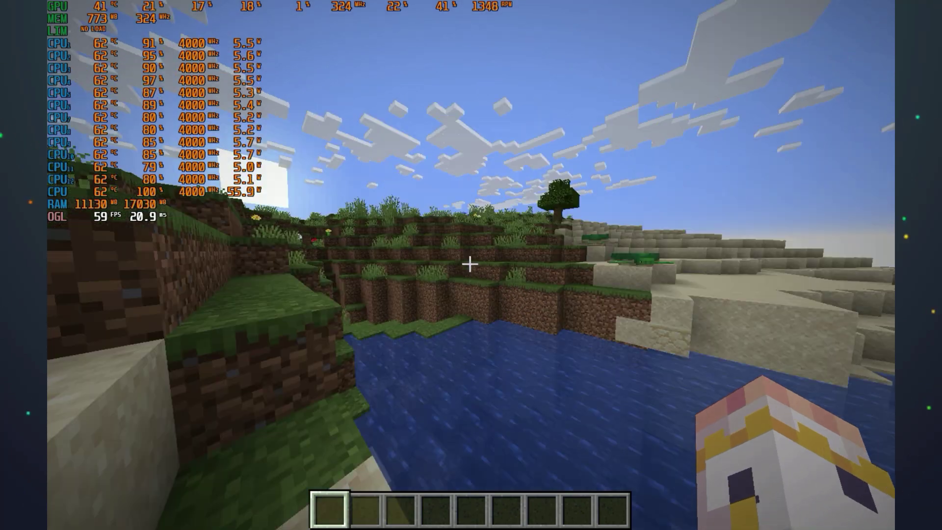
{"action": "key", "text": "F5"}
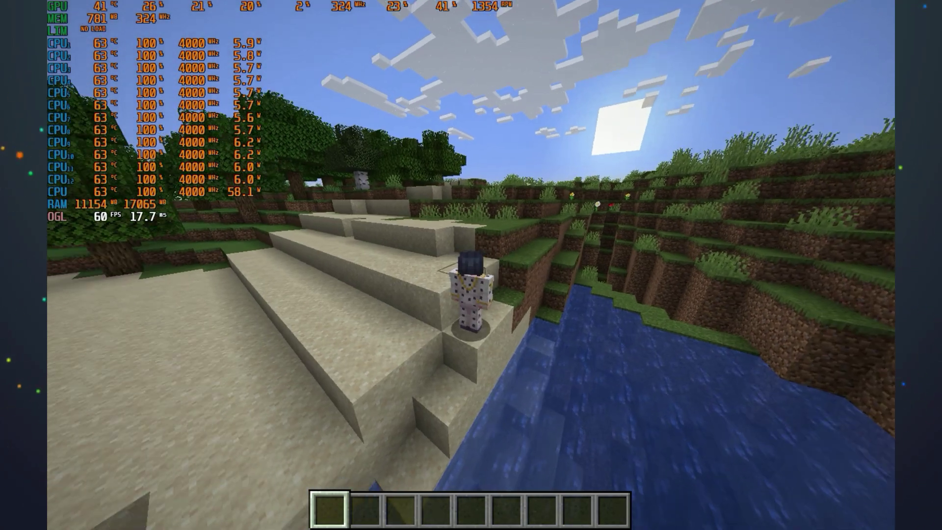
{"action": "key", "text": "w"}
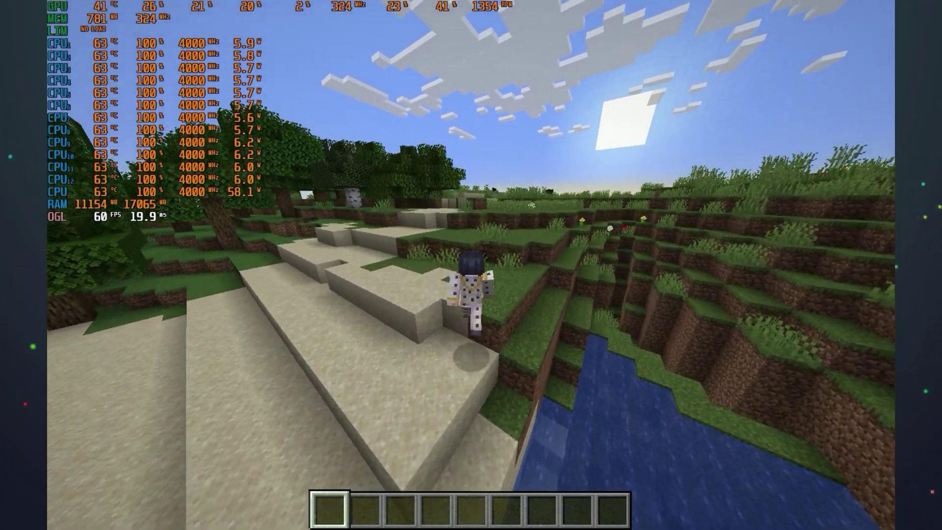
{"action": "key", "text": "w"}
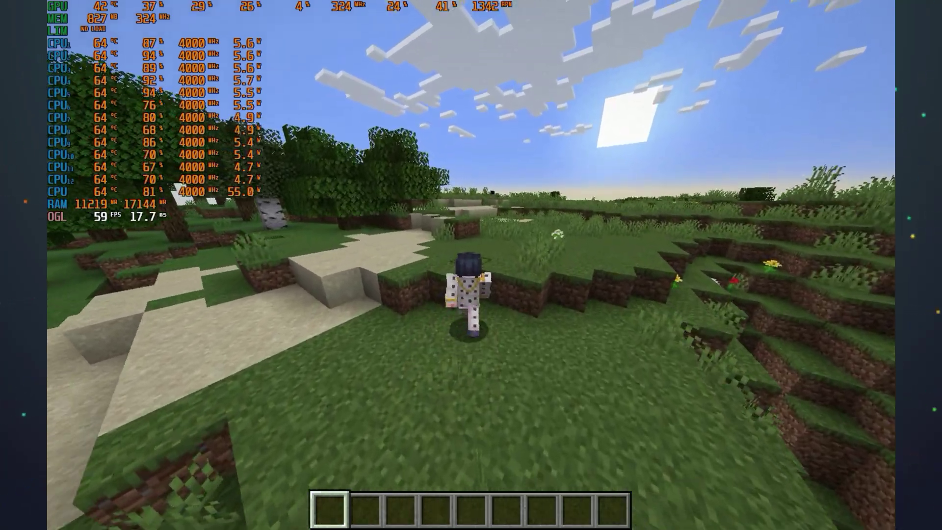
{"action": "key", "text": "space"}
{"action": "key", "text": "space"}
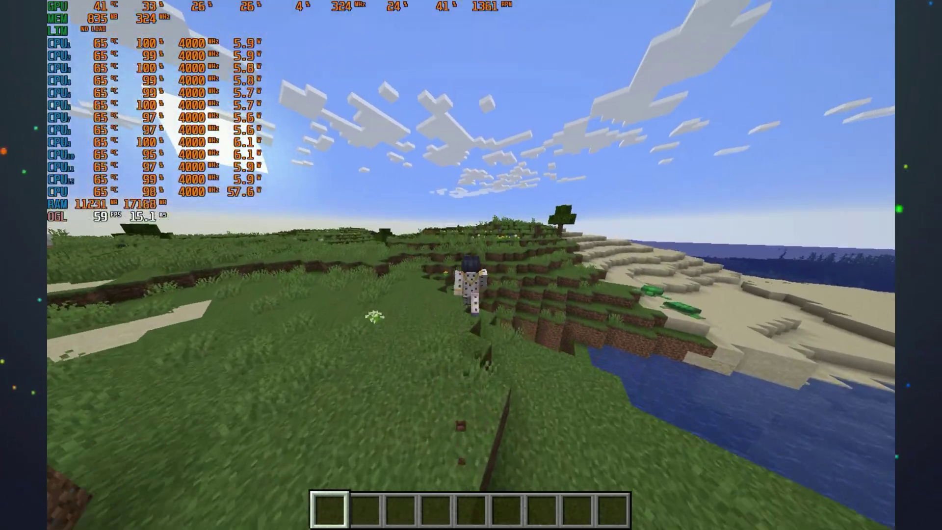
{"action": "key", "text": "w"}
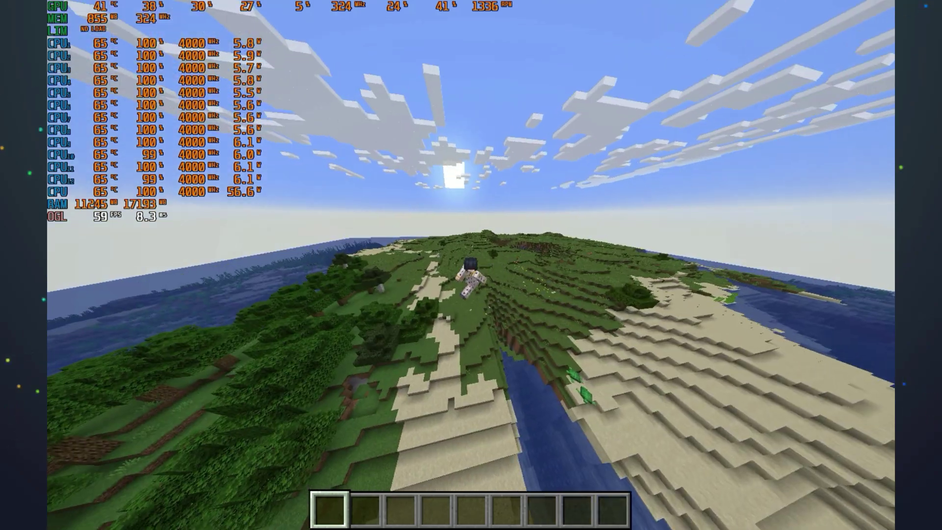
Step: Check the render distance, simulation distance and maximum FPS in Minecraft's graphics settings and return to the world
{"action": "key", "text": "Escape"}
{"action": "left_click", "coordinate": [378, 292]}
{"action": "left_click", "coordinate": [368, 236]}
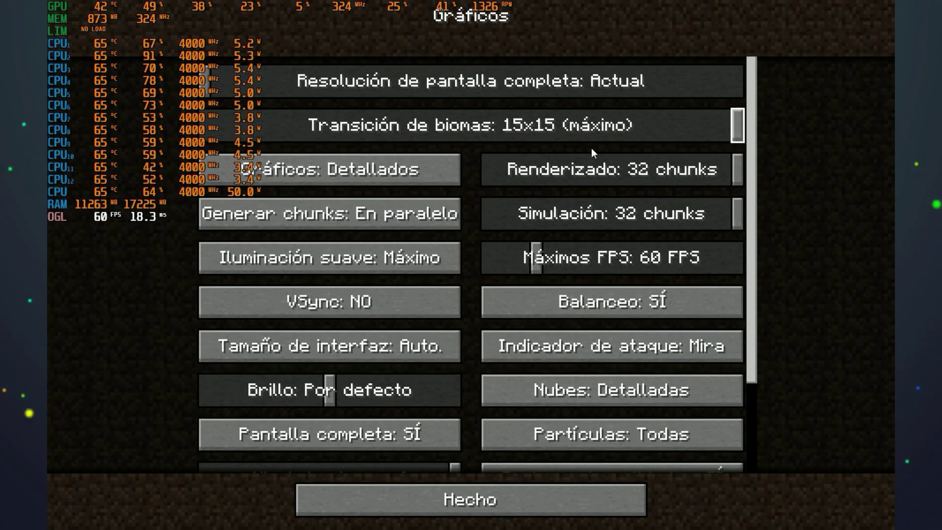
{"action": "key", "text": "Escape"}
{"action": "key", "text": "Escape"}
{"action": "key", "text": "Escape"}
Step: Fly forward over the grassland in third-person view while monitoring per-core CPU usage, frequency and power in the overlay
{"action": "key", "text": "w"}
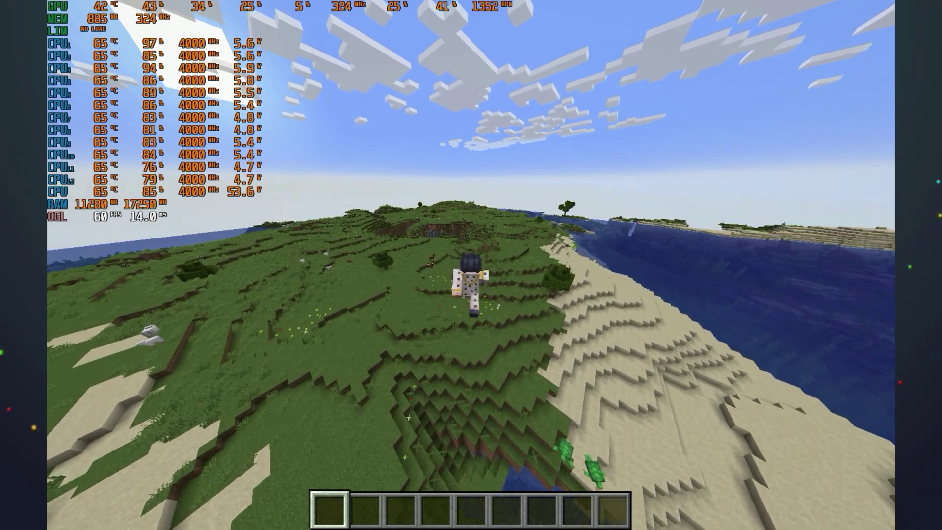
{"action": "key", "text": "w"}
{"action": "key", "text": "w"}
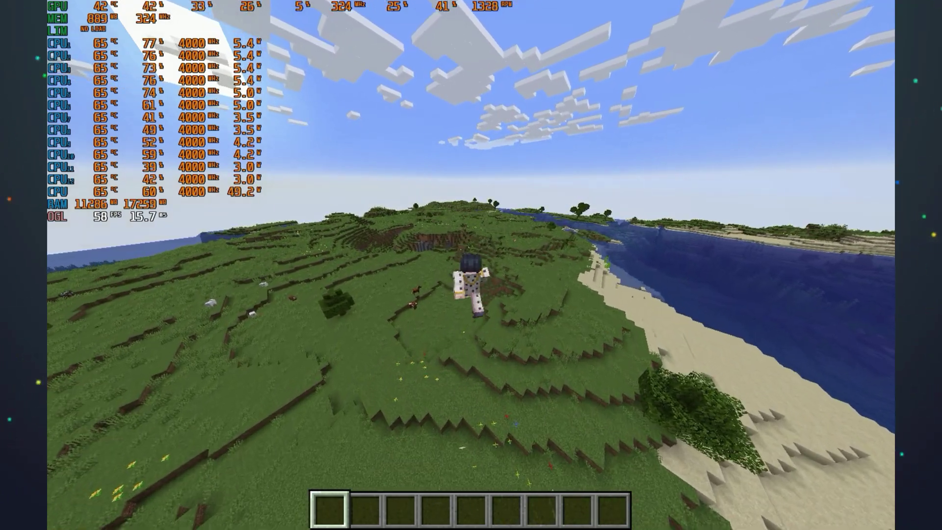
{"action": "key", "text": "w"}
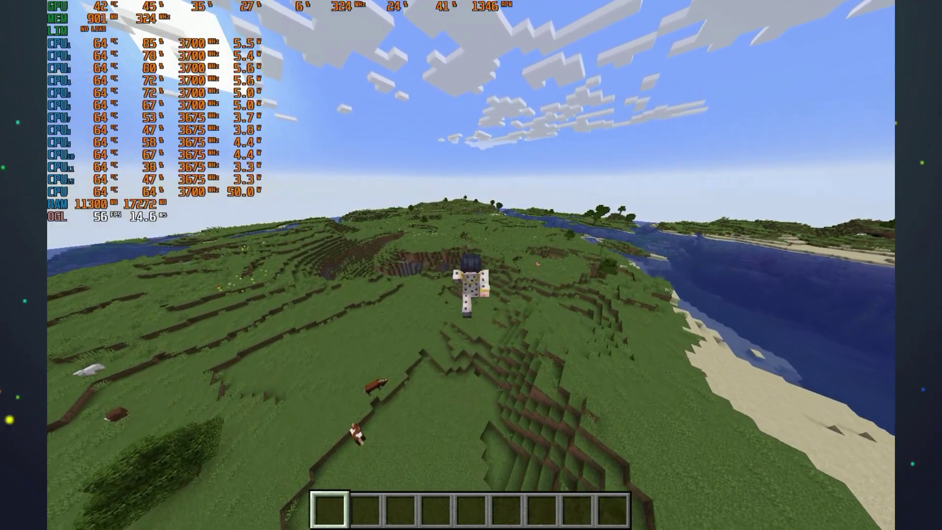
{"action": "key", "text": "w"}
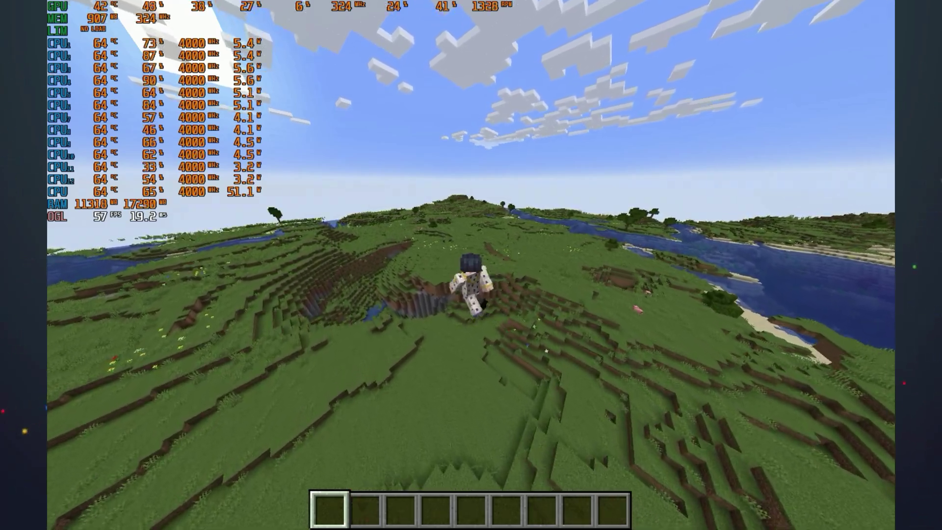
{"action": "key", "text": "space"}
{"action": "key", "text": "space"}
{"action": "key", "text": "w"}
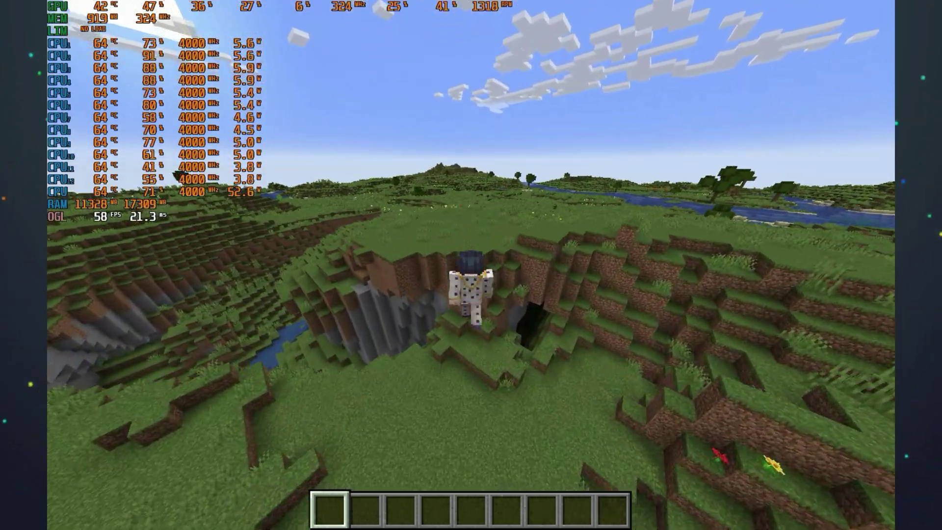
{"action": "key", "text": "w"}
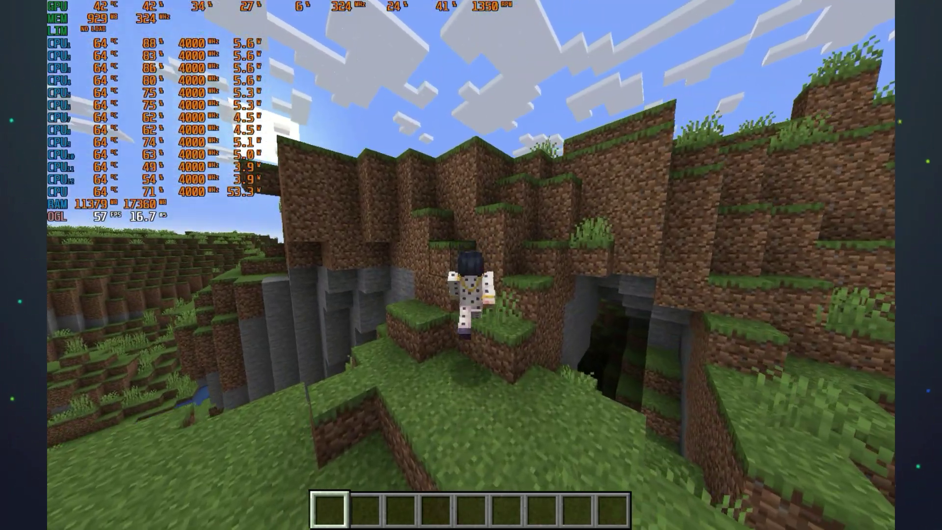
{"action": "key", "text": "w"}
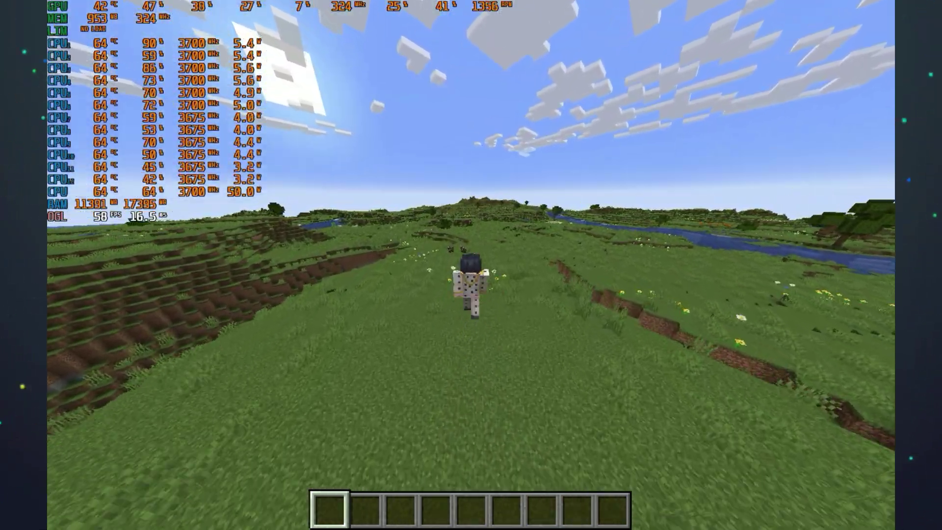
{"action": "key", "text": "w"}
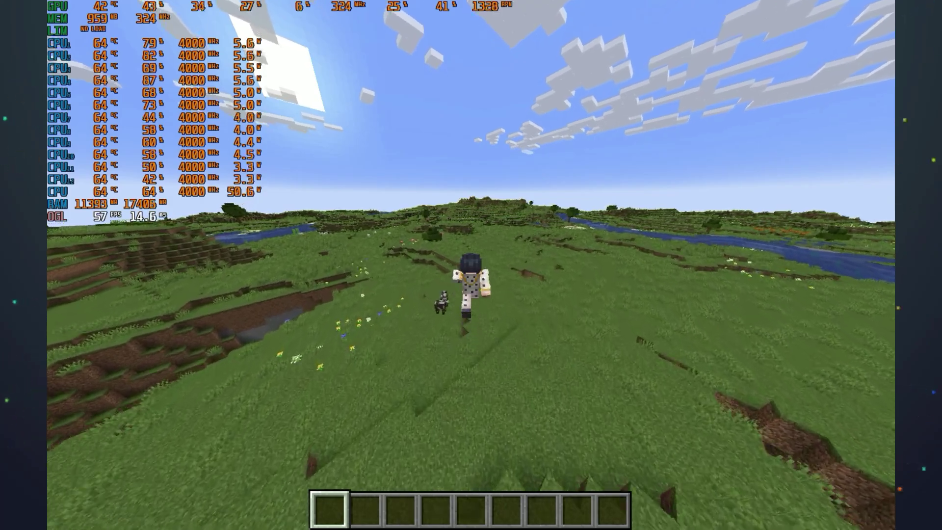
{"action": "key", "text": "w"}
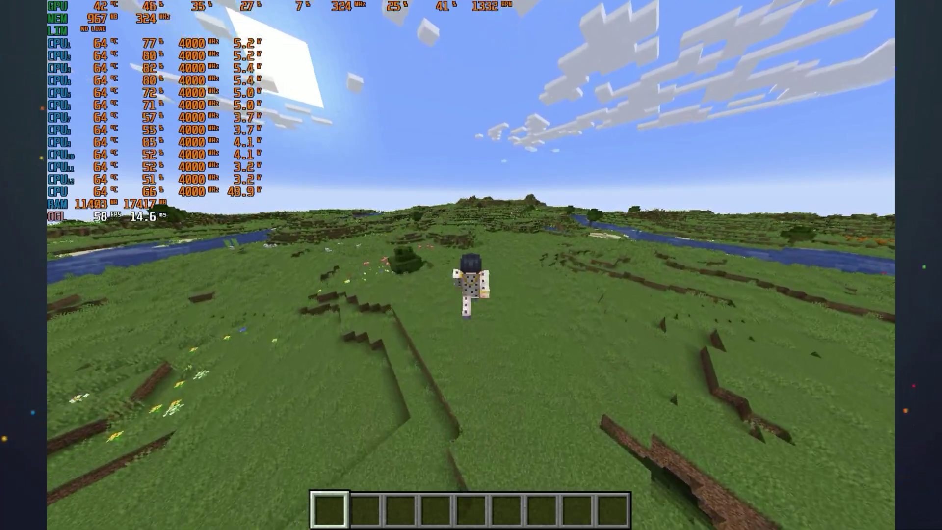
{"action": "key", "text": "w"}
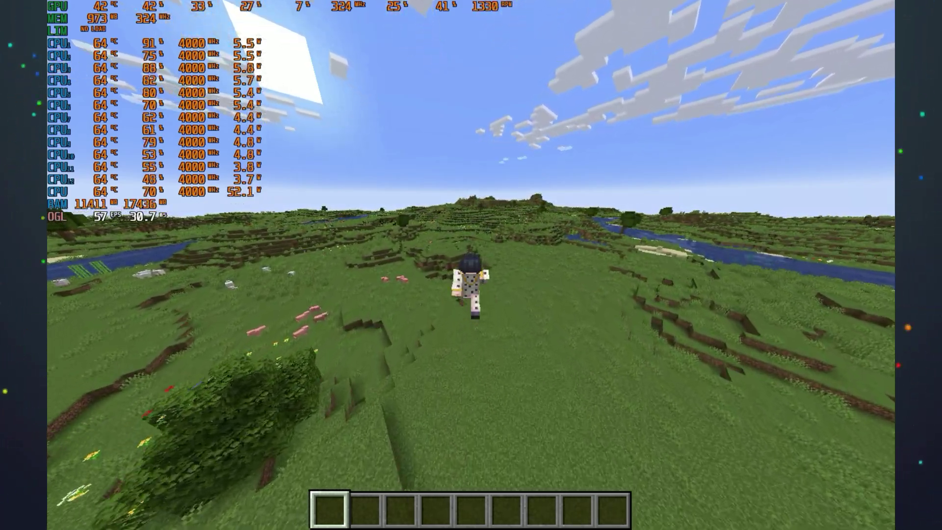
{"action": "key", "text": "w"}
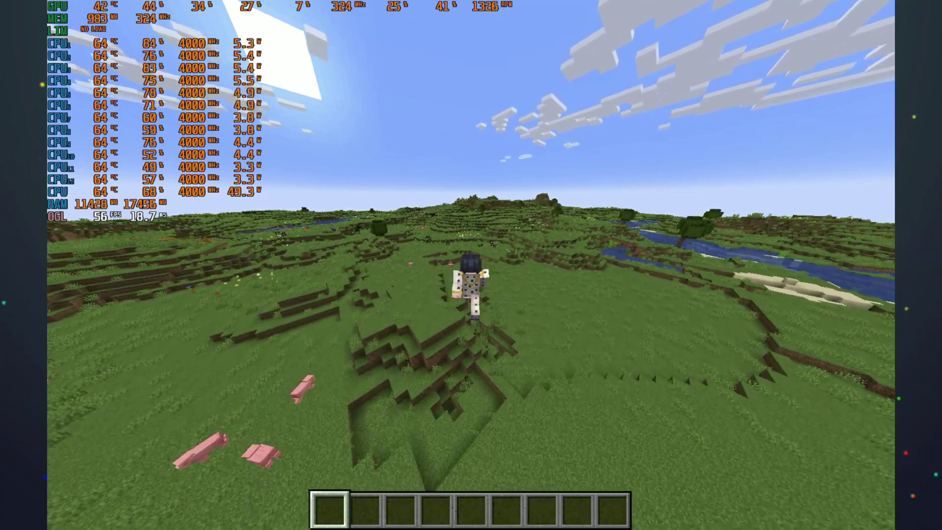
{"action": "key", "text": "w"}
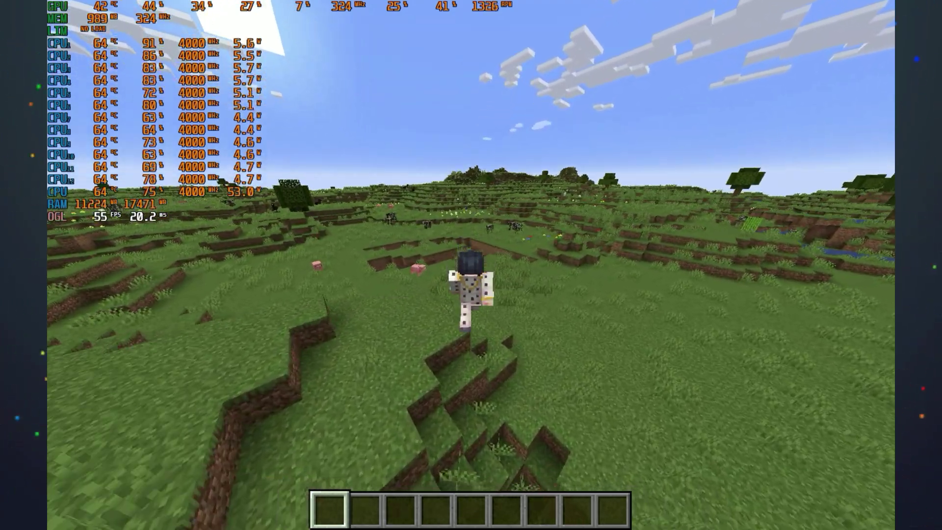
Step: Switch to first-person view and move across the grassland while watching the CPU overlay
{"action": "key", "text": "F5"}
{"action": "key", "text": "F5"}
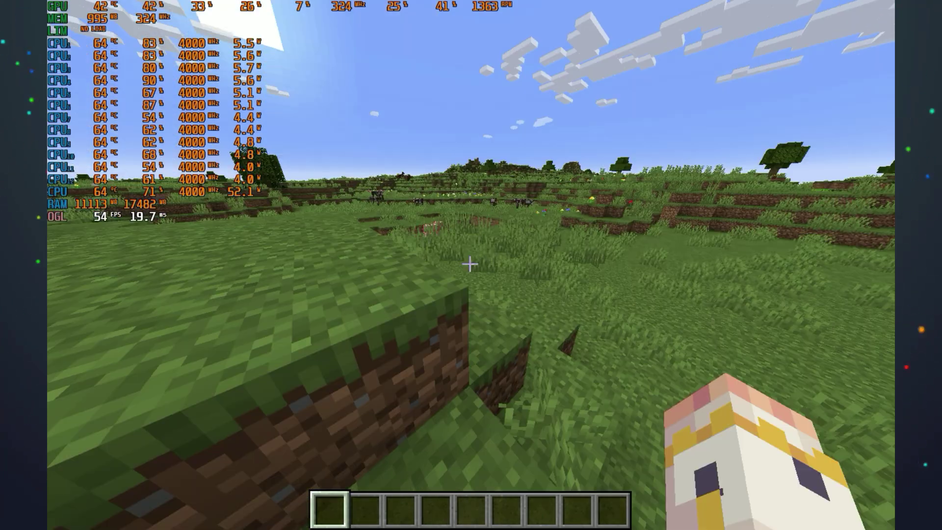
{"action": "key", "text": "Escape"}
{"action": "key", "text": "Escape"}
{"action": "key", "text": "w"}
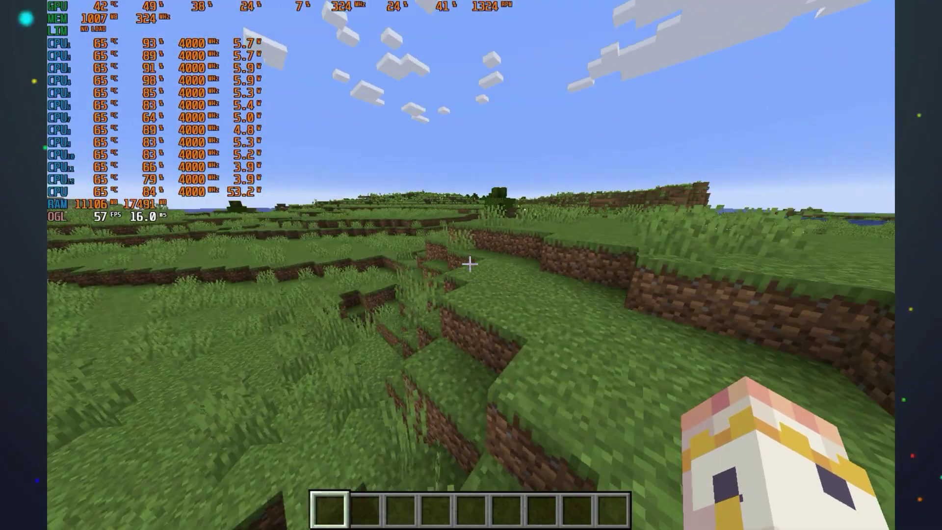
{"action": "key", "text": "w"}
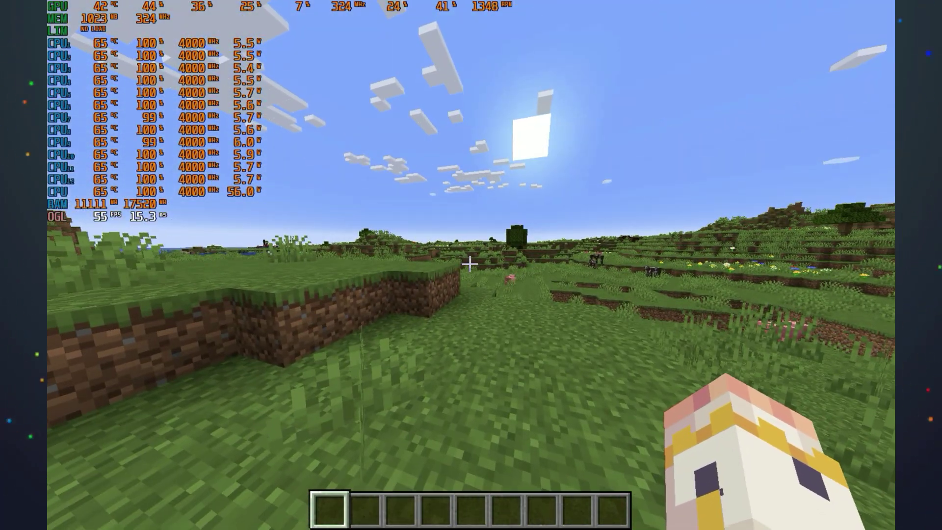
Step: Reduce both the render distance and the simulation distance to 16 chunks in the graphics settings
{"action": "key", "text": "Escape"}
{"action": "left_click", "coordinate": [442, 290]}
{"action": "left_click", "coordinate": [381, 222]}
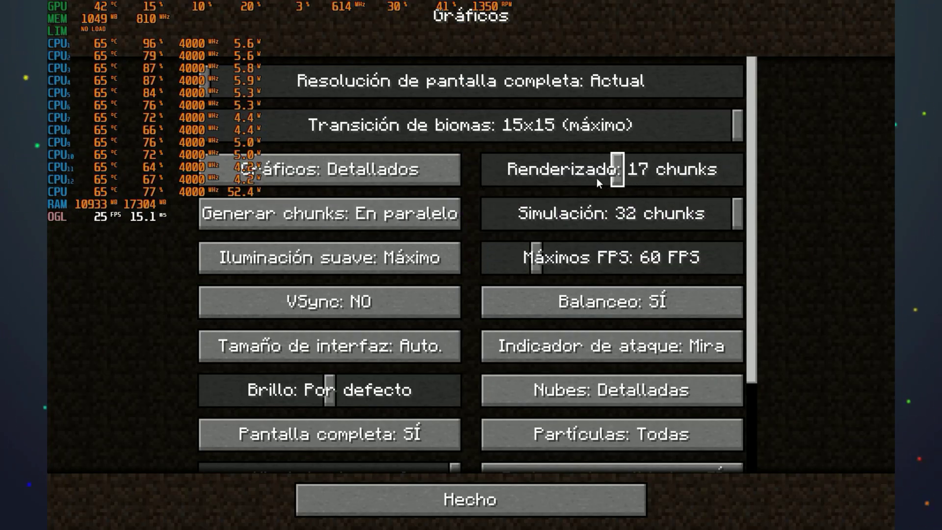
{"action": "left_click_drag", "start_coordinate": [597, 178], "coordinate": [611, 172]}
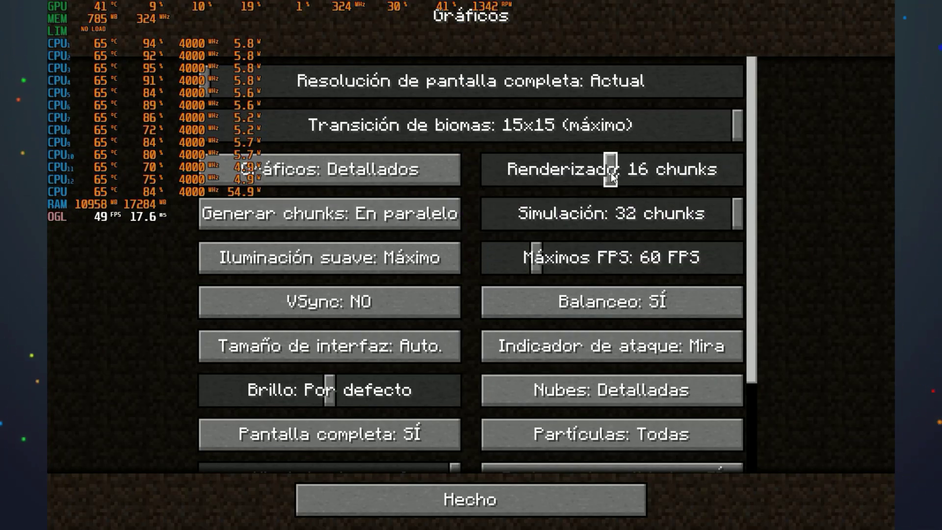
{"action": "left_click_drag", "start_coordinate": [617, 223], "coordinate": [597, 223]}
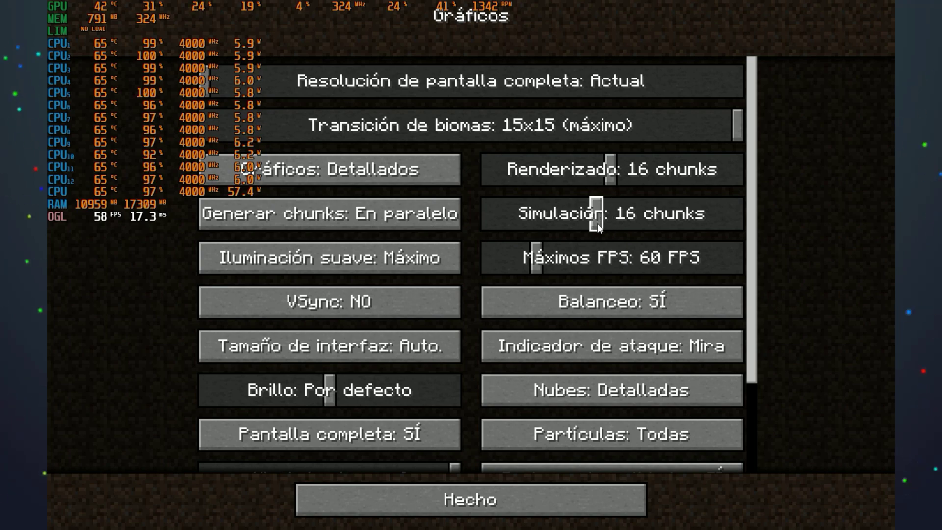
{"action": "left_click", "coordinate": [472, 501]}
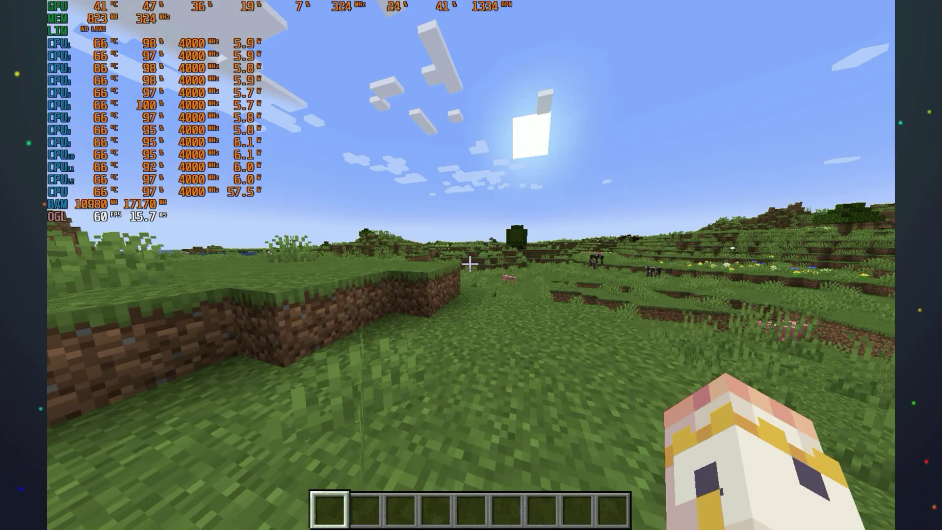
Step: Run through the grassland in first-person view at the reduced chunk distances, watching how CPU frequency and load respond
{"action": "key", "text": "w"}
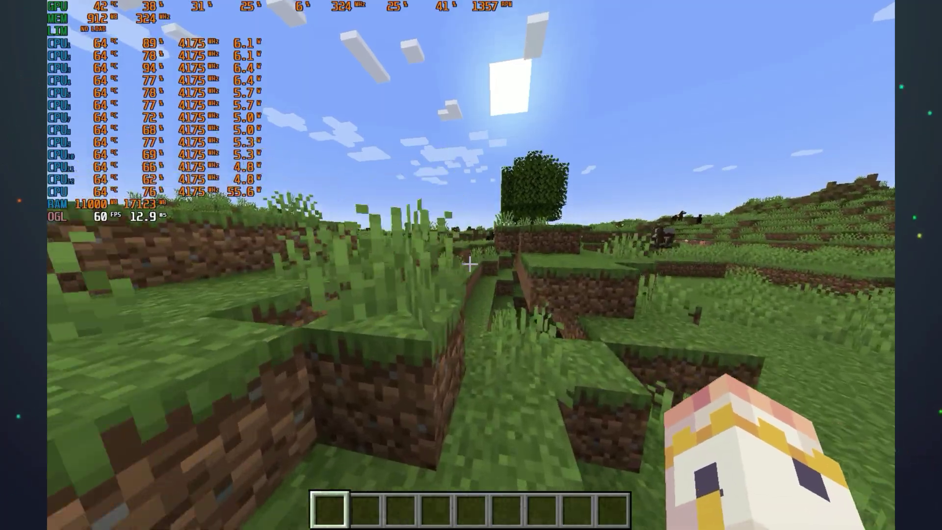
{"action": "key", "text": "w"}
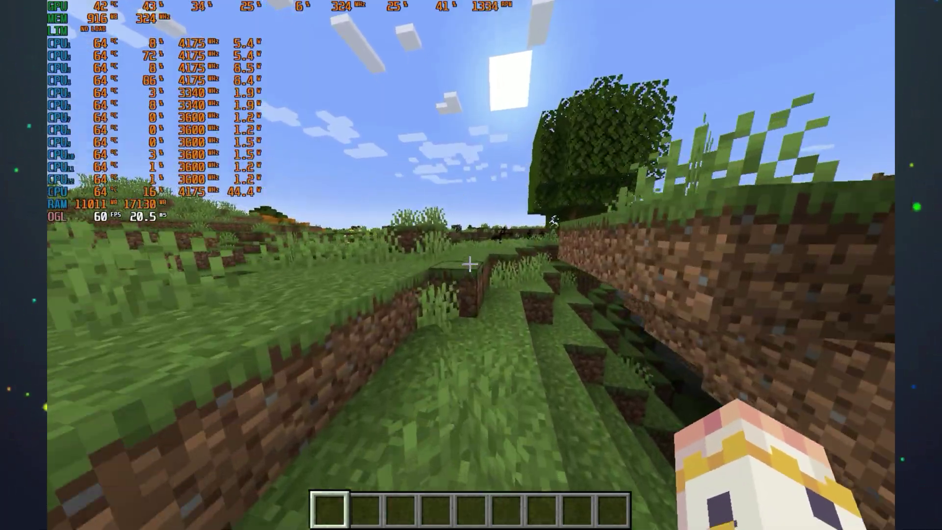
{"action": "key", "text": "a"}
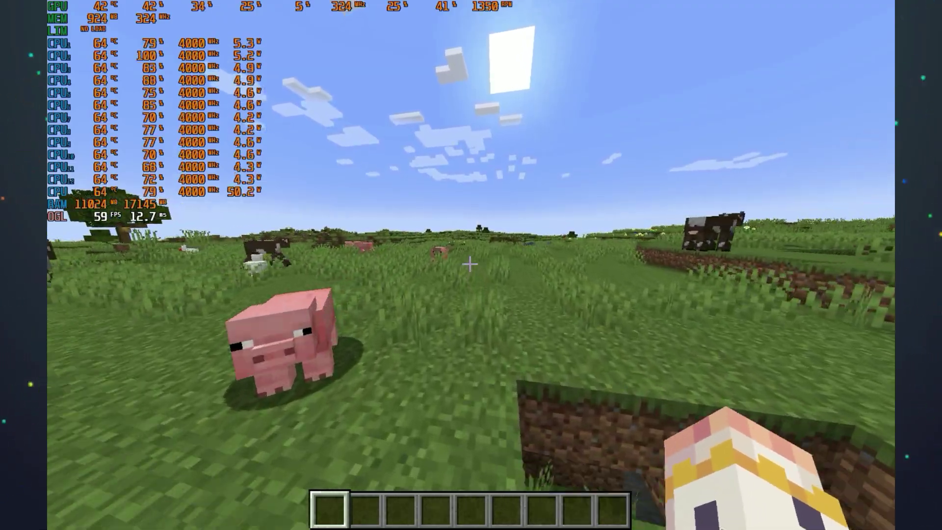
{"action": "key", "text": "w"}
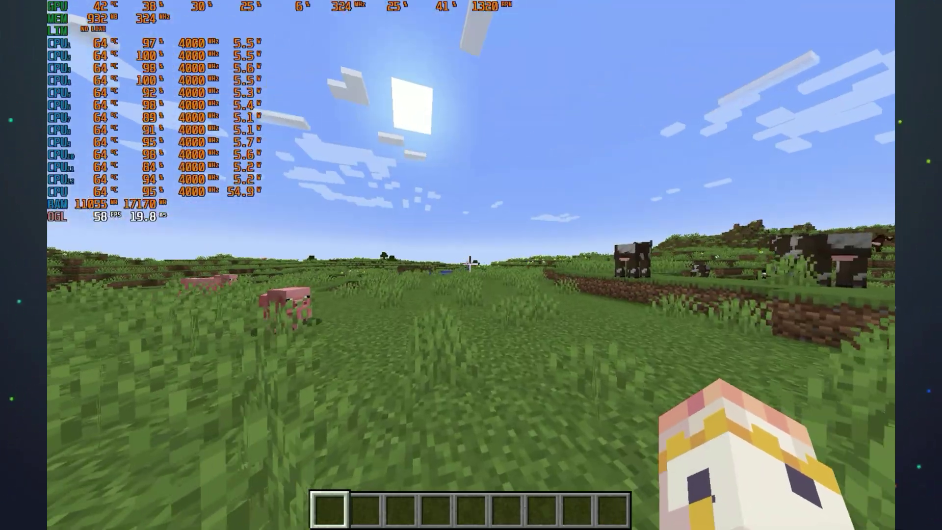
{"action": "key", "text": "w"}
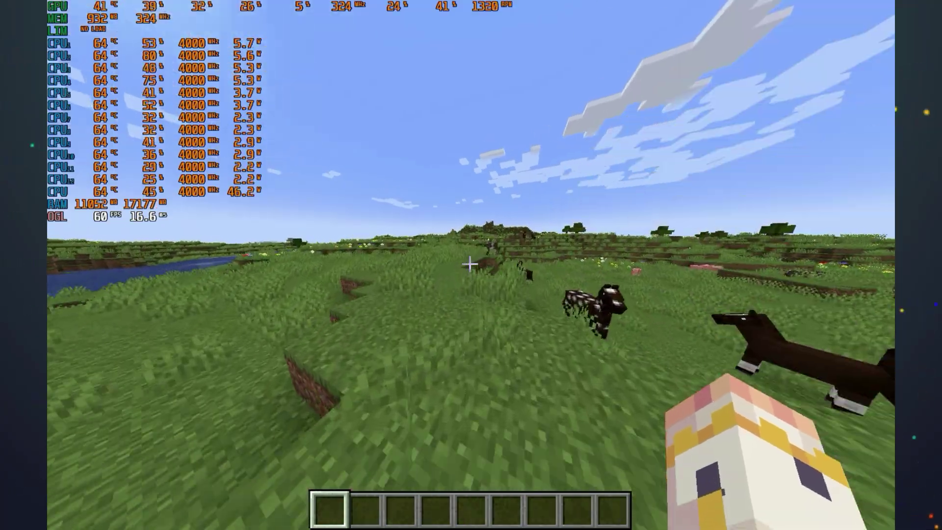
{"action": "key", "text": "w"}
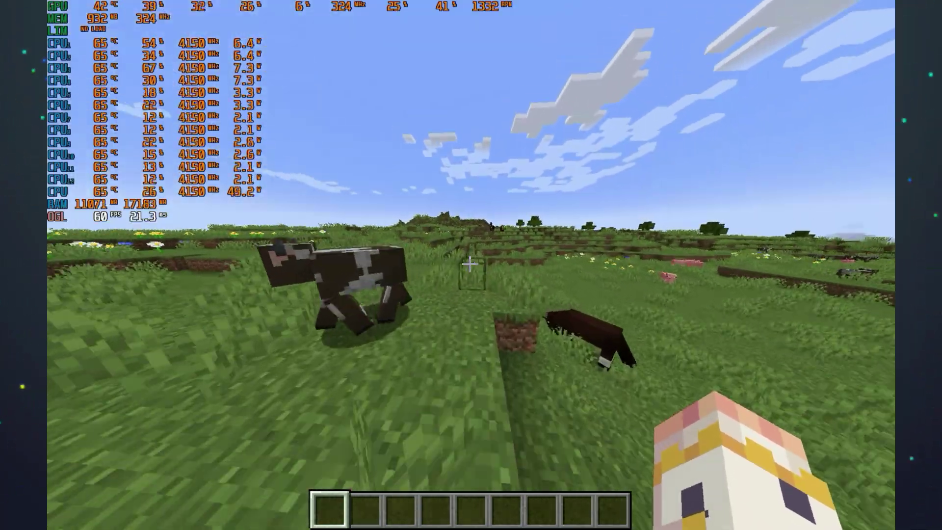
{"action": "key", "text": "w"}
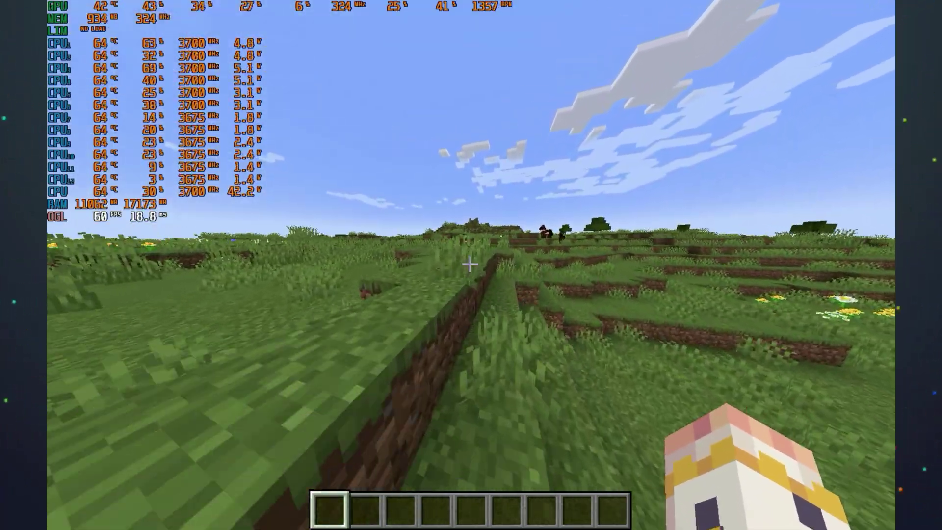
{"action": "key", "text": "w"}
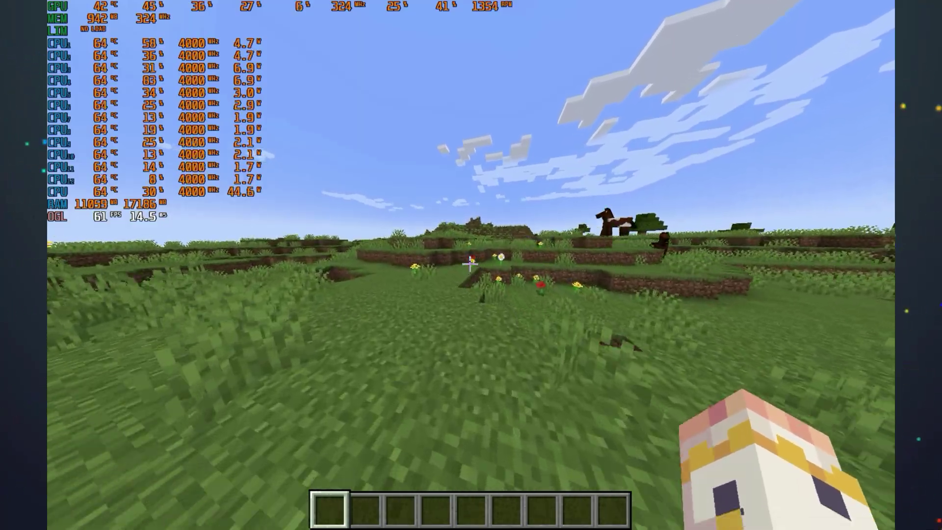
{"action": "key", "text": "w"}
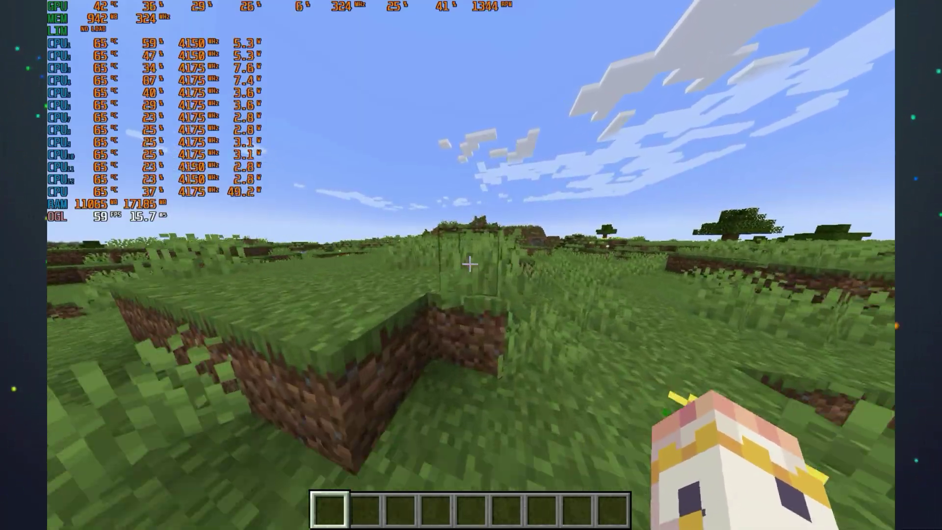
{"action": "key", "text": "w"}
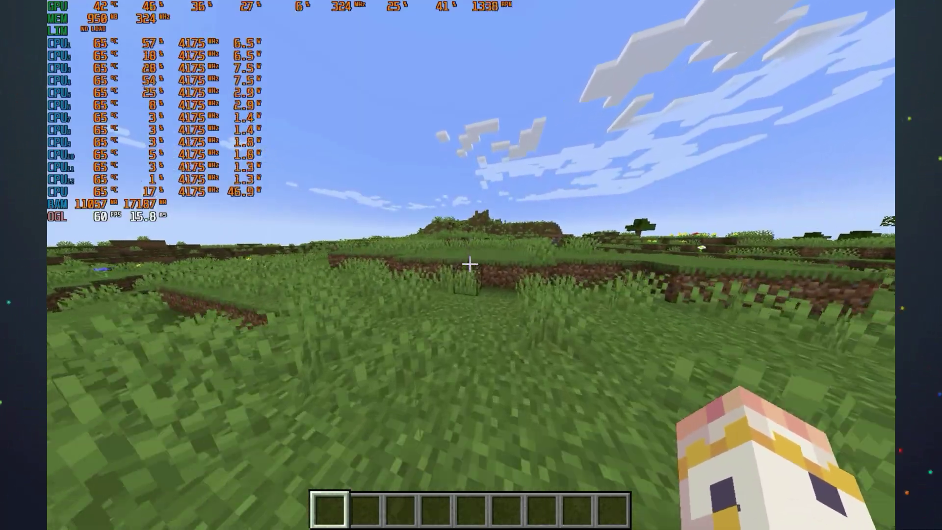
{"action": "key", "text": "w"}
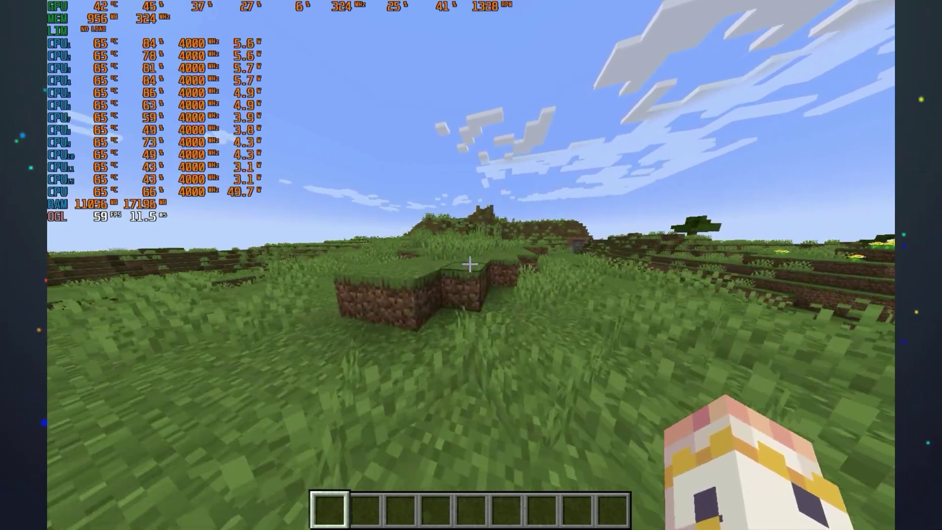
{"action": "key", "text": "w"}
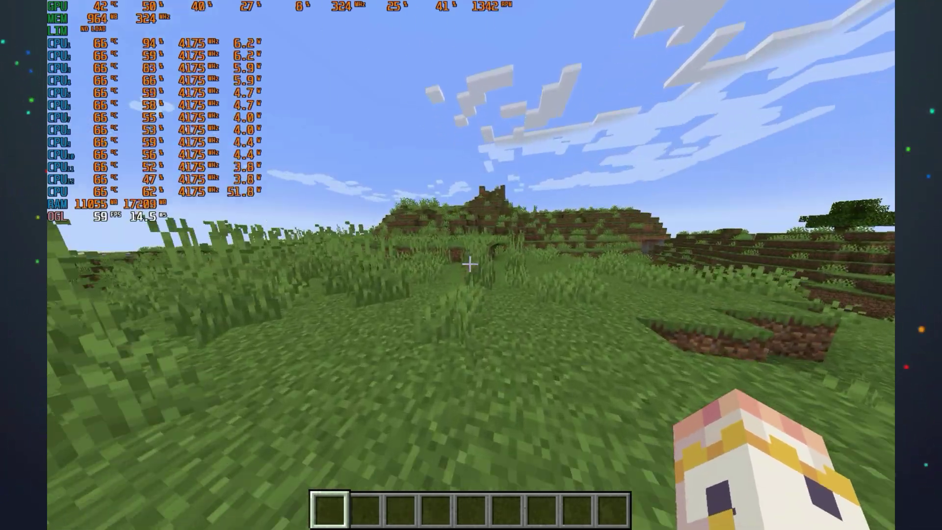
Step: Set the maximum frame rate to 70 FPS in the graphics settings and resume moving through the world
{"action": "key", "text": "Escape"}
{"action": "left_click", "coordinate": [415, 284]}
{"action": "left_click", "coordinate": [390, 230]}
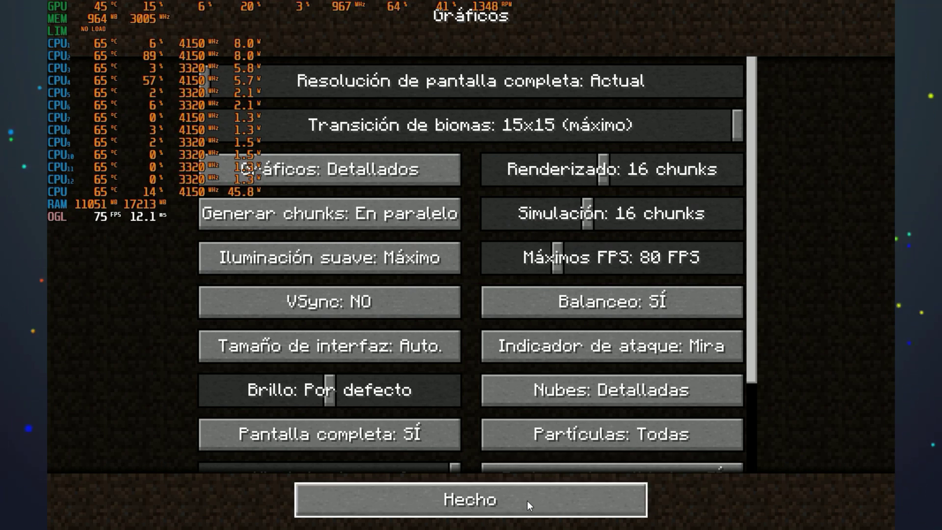
{"action": "left_click", "coordinate": [557, 266]}
{"action": "scroll", "coordinate": [553, 265], "scroll_direction": "down", "scroll_amount": 1}
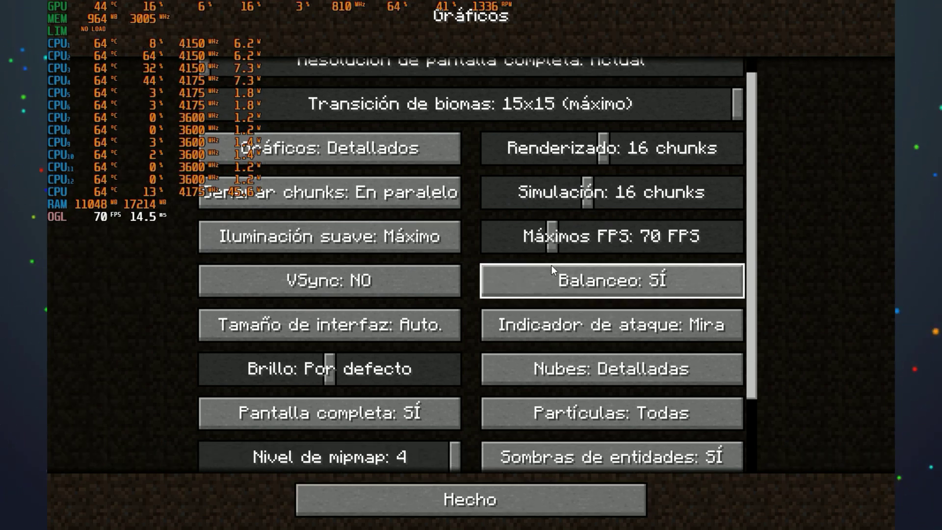
{"action": "left_click", "coordinate": [350, 289]}
{"action": "left_click", "coordinate": [417, 500]}
{"action": "key", "text": "Escape"}
{"action": "key", "text": "w"}
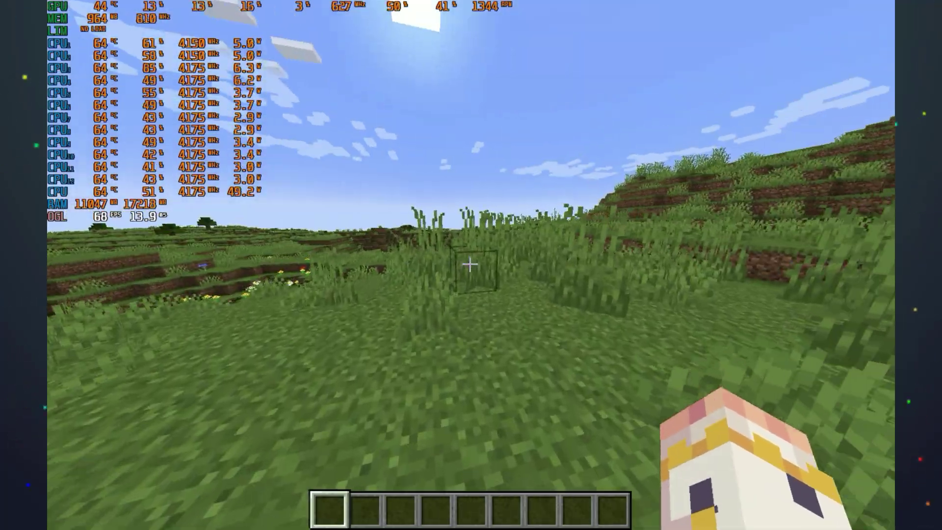
Step: Run across the grassland and along the riverbank at the 70 FPS cap, watching per-core CPU frequency, load and power in the overlay
{"action": "key", "text": "w"}
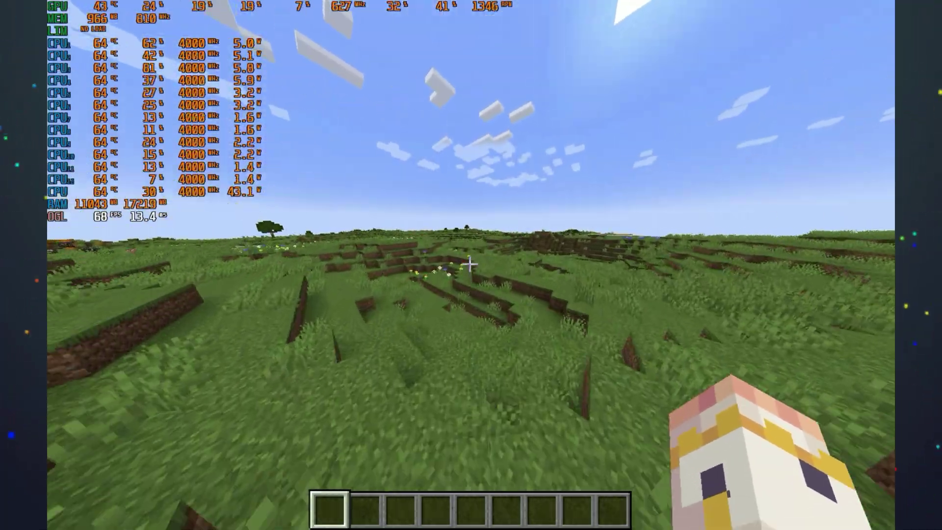
{"action": "key", "text": "w"}
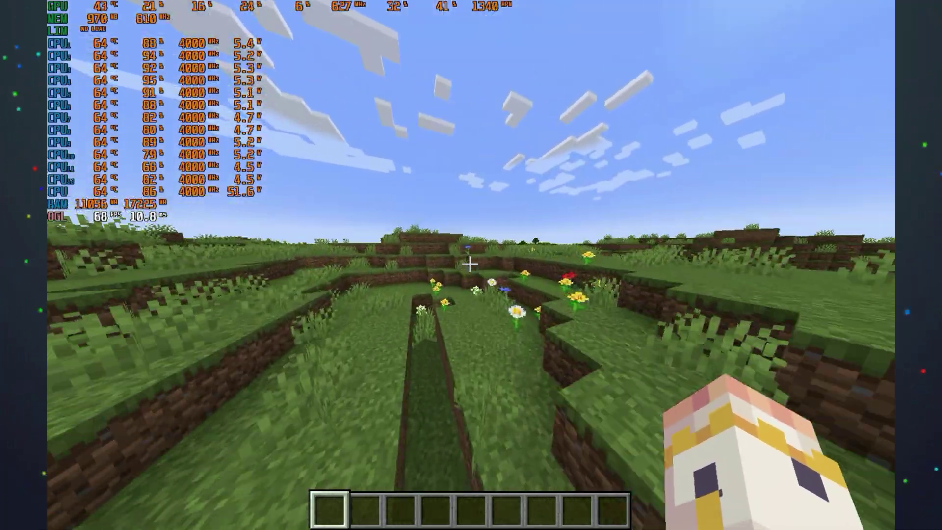
{"action": "key", "text": "w"}
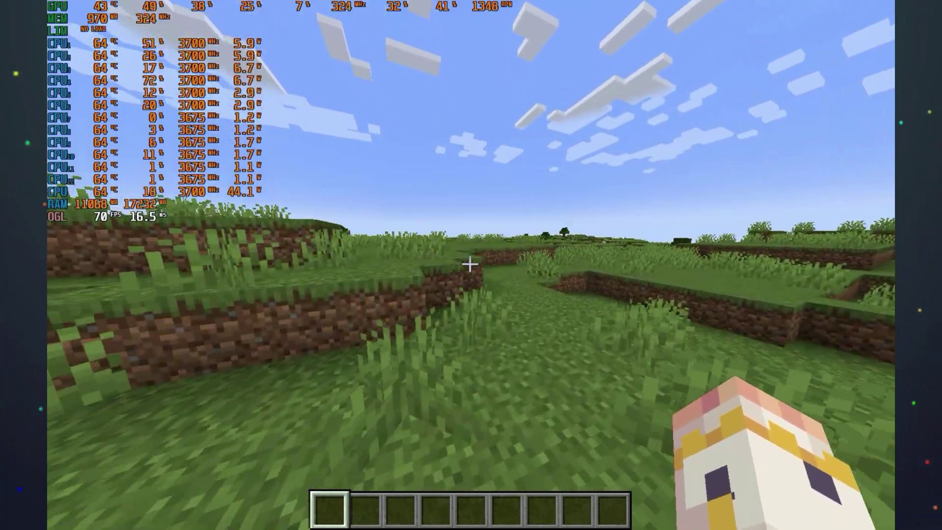
{"action": "key", "text": "w"}
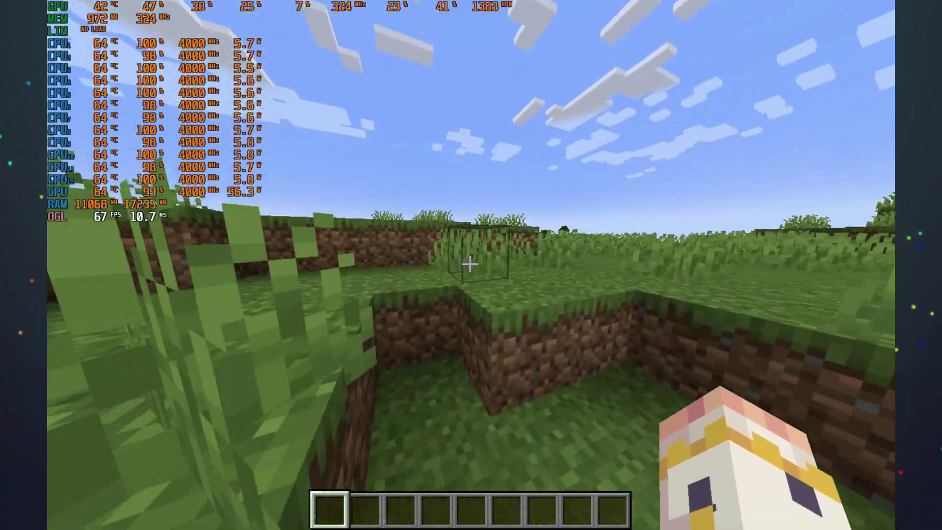
{"action": "key", "text": "w"}
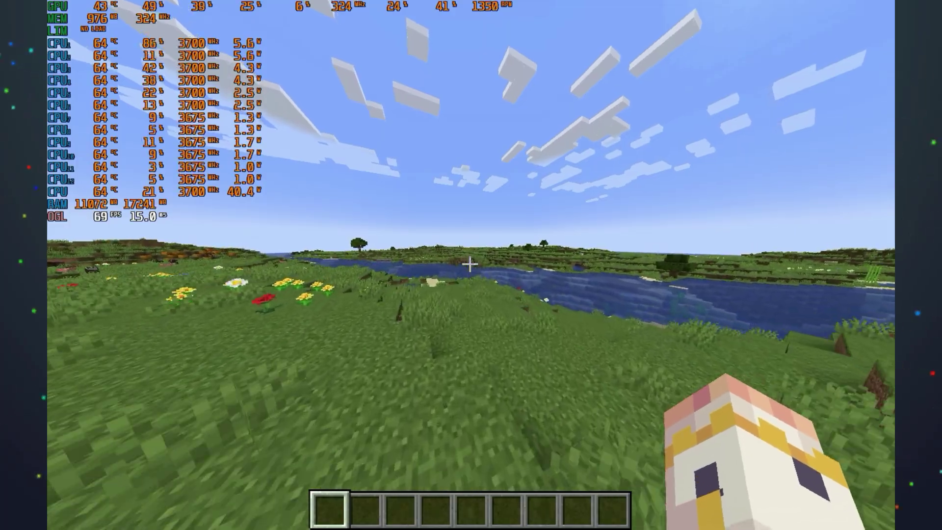
{"action": "key", "text": "w"}
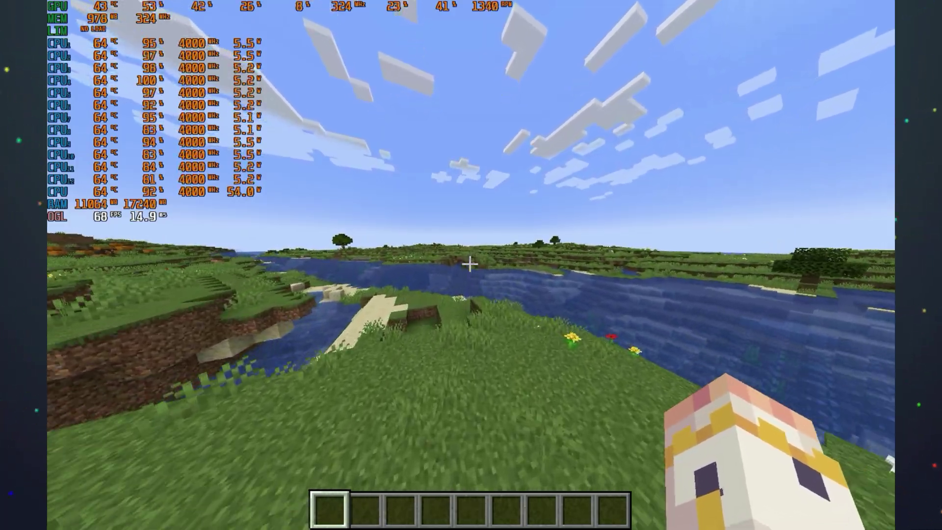
{"action": "key", "text": "w"}
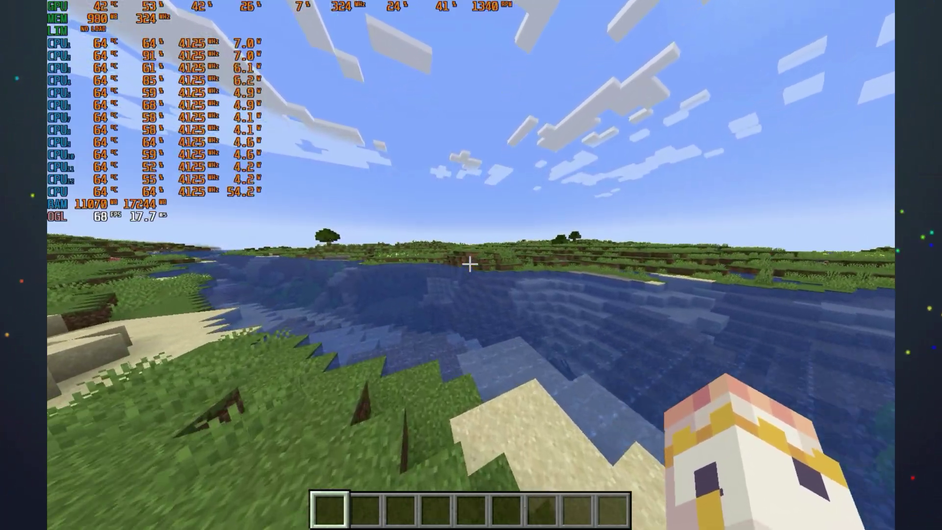
{"action": "key", "text": "w"}
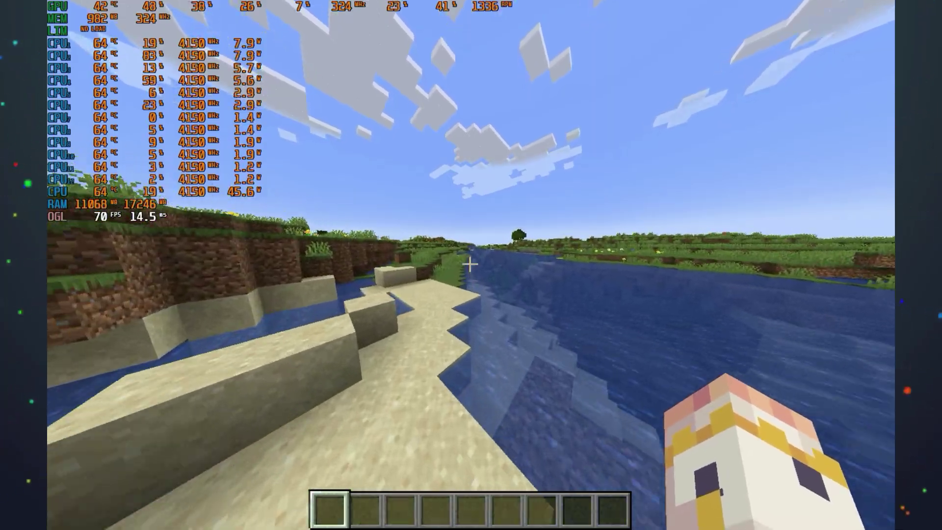
{"action": "key", "text": "w"}
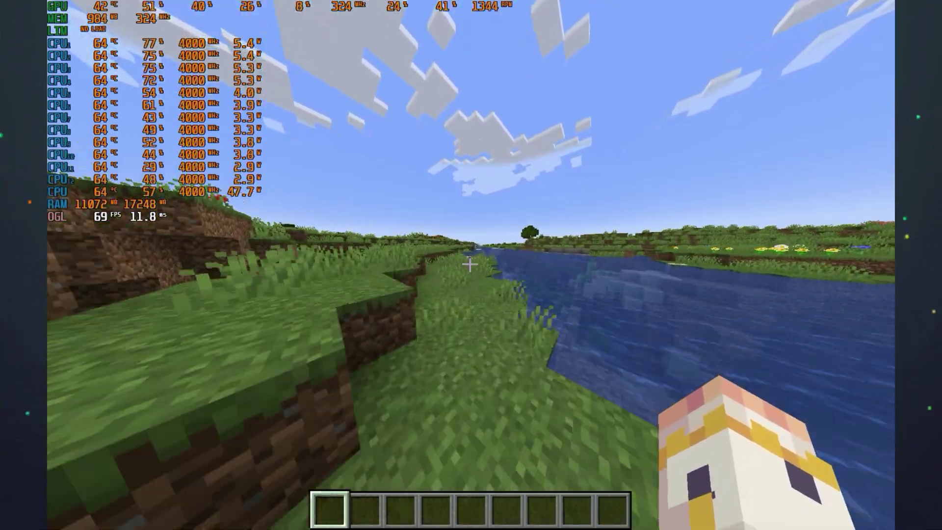
{"action": "key", "text": "w"}
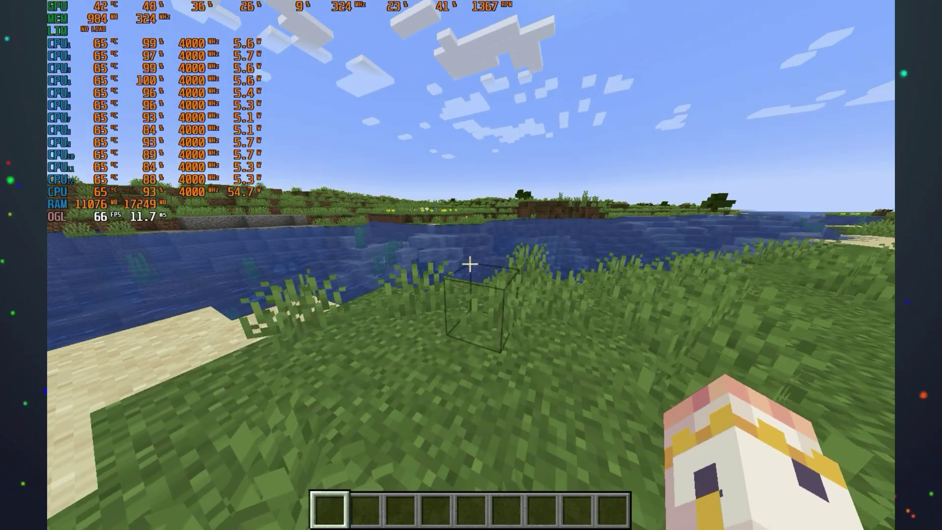
Step: Save and leave the world to the title screen, and close Minecraft
{"action": "key", "text": "Escape"}
{"action": "left_click", "coordinate": [476, 345]}
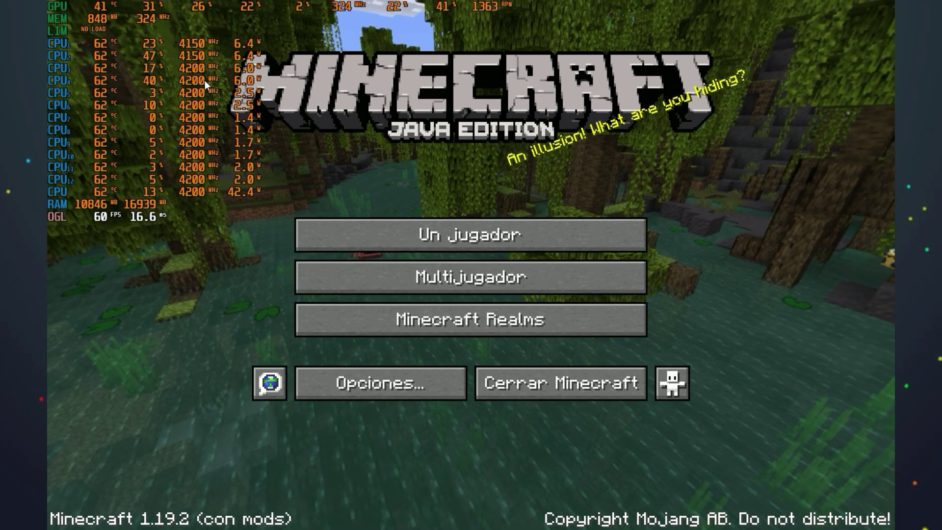
{"action": "left_click", "coordinate": [529, 392]}
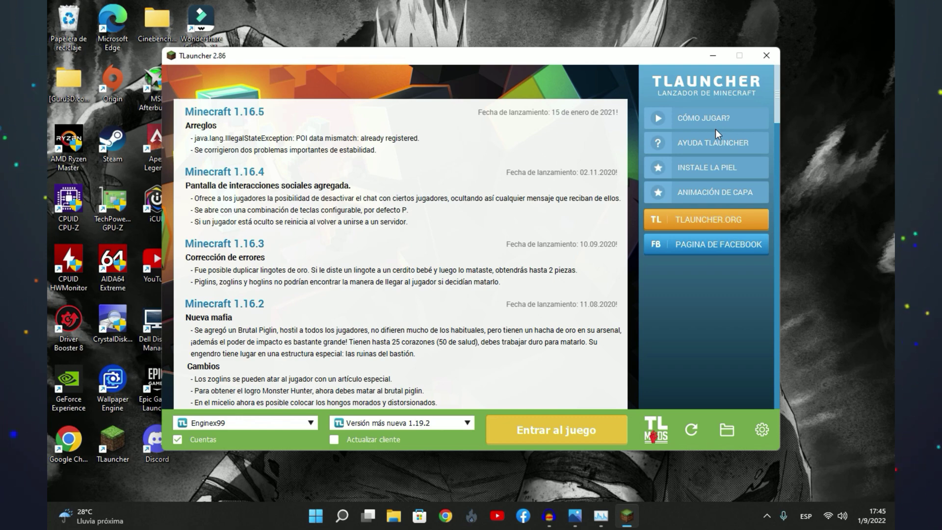
Step: Launch Minecraft 1.19.2 from TLauncher and load the single-player world "Mundo nuevo*"
{"action": "left_click", "coordinate": [559, 435]}
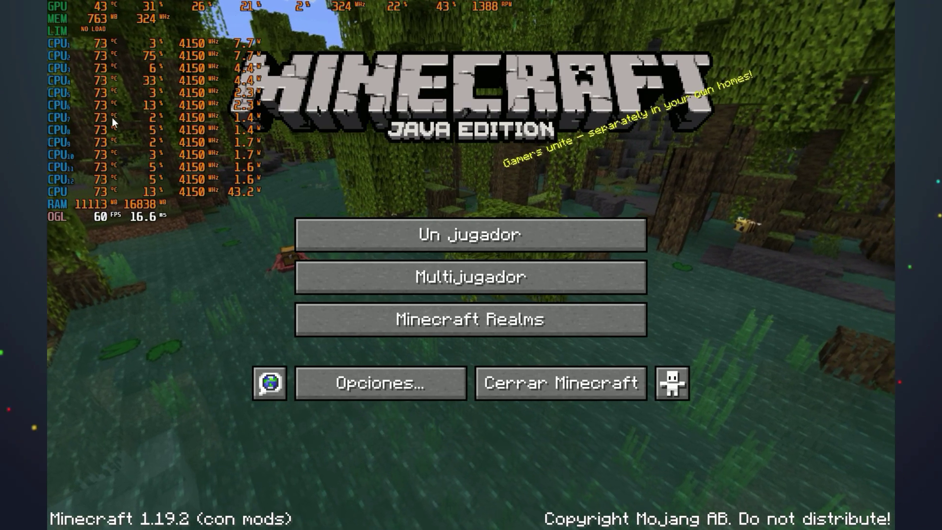
{"action": "left_click", "coordinate": [452, 237]}
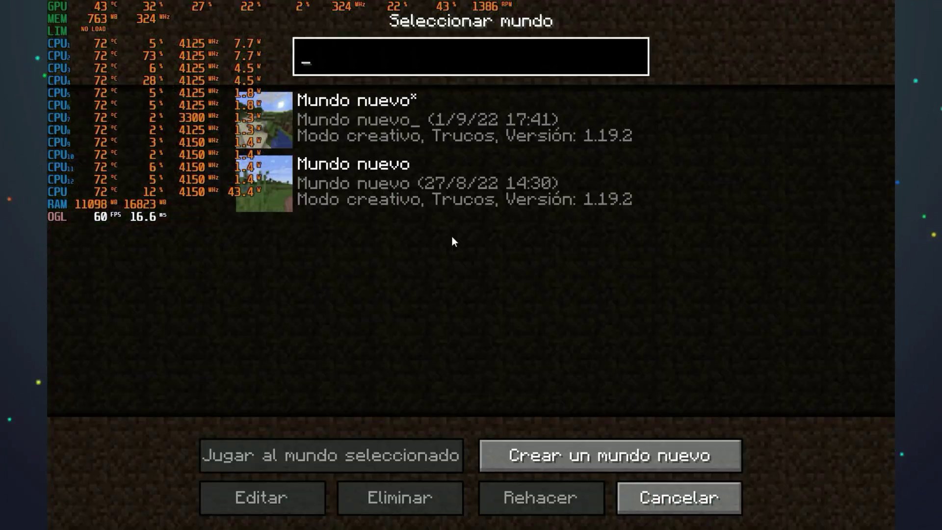
{"action": "left_click", "coordinate": [367, 123]}
{"action": "left_click", "coordinate": [328, 454]}
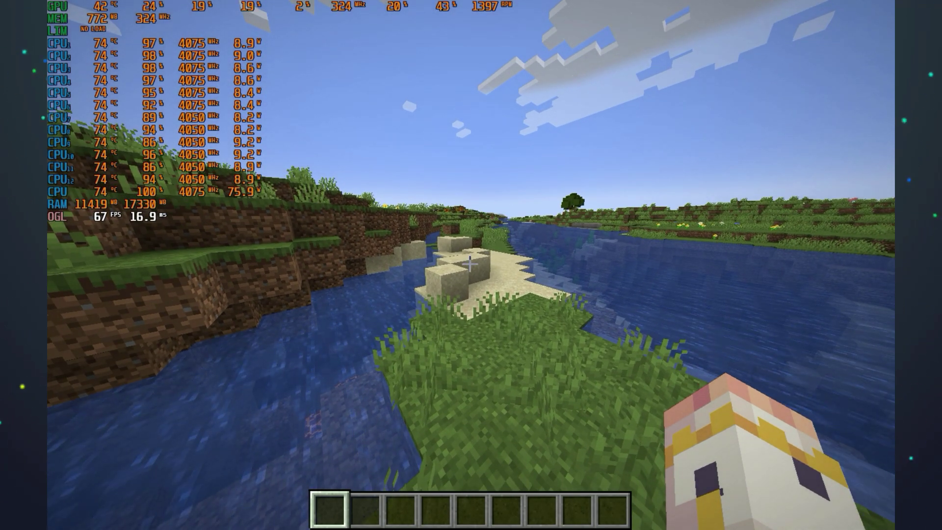
Step: Run from the sandy riverbank across the grassland in the reloaded world, watching CPU temperature, frequency and power in the overlay
{"action": "key", "text": "w"}
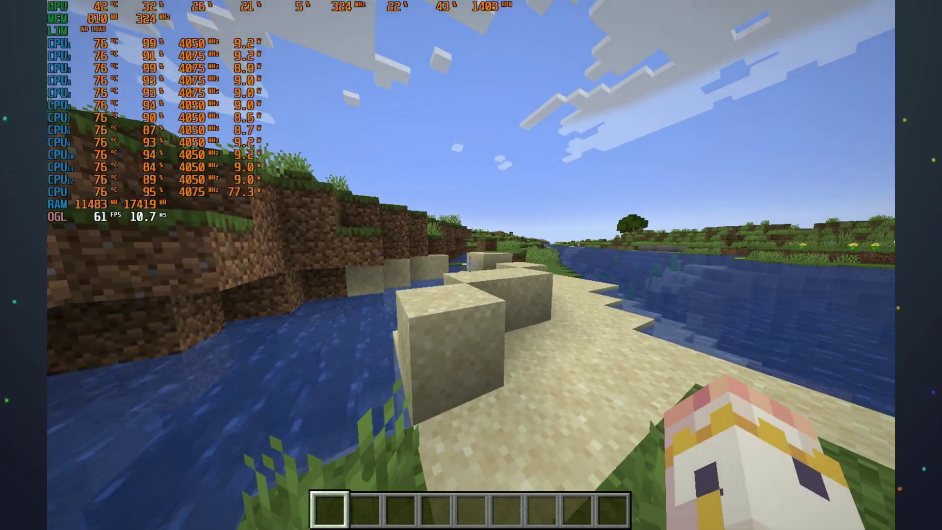
{"action": "key", "text": "w"}
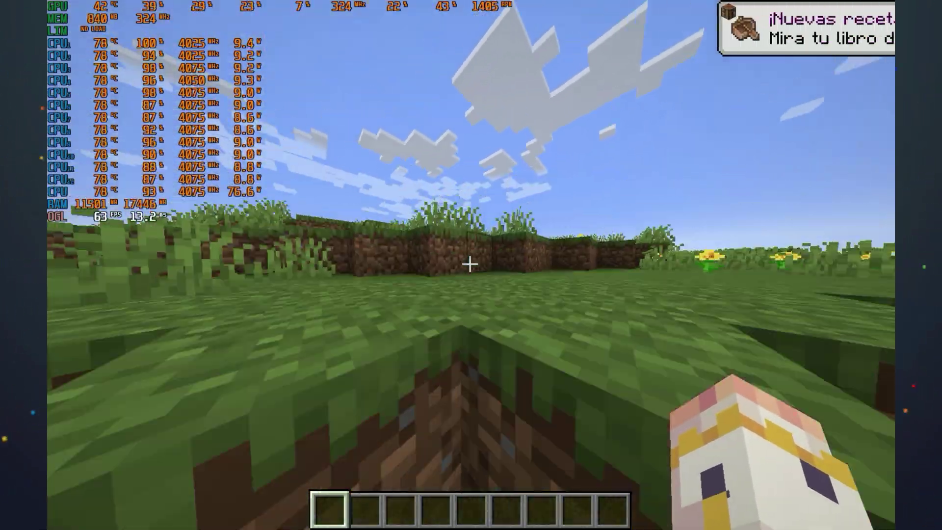
{"action": "key", "text": "w"}
{"action": "key", "text": "space"}
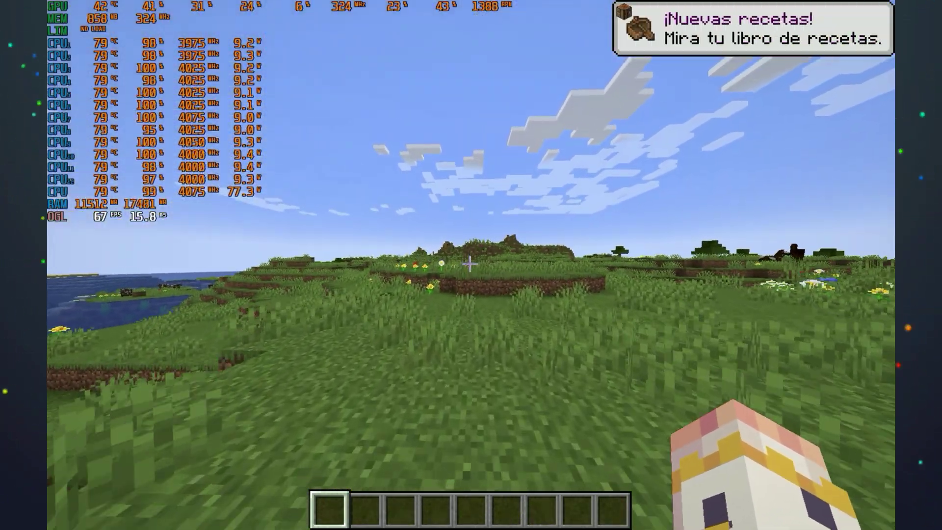
{"action": "key", "text": "w"}
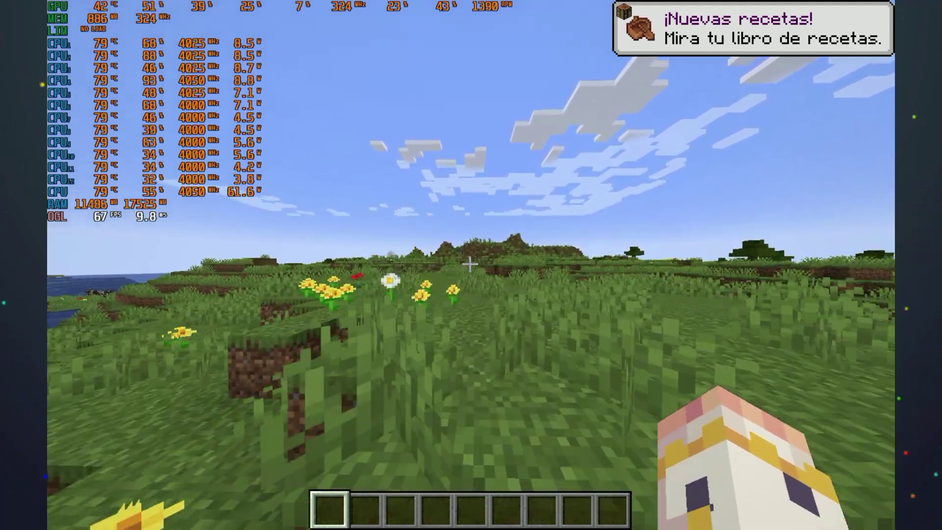
{"action": "key", "text": "w"}
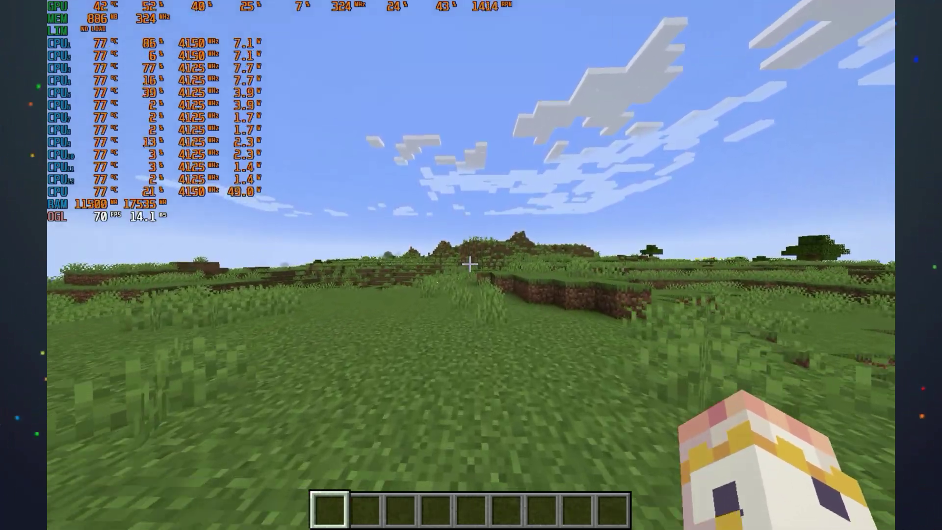
{"action": "key", "text": "w"}
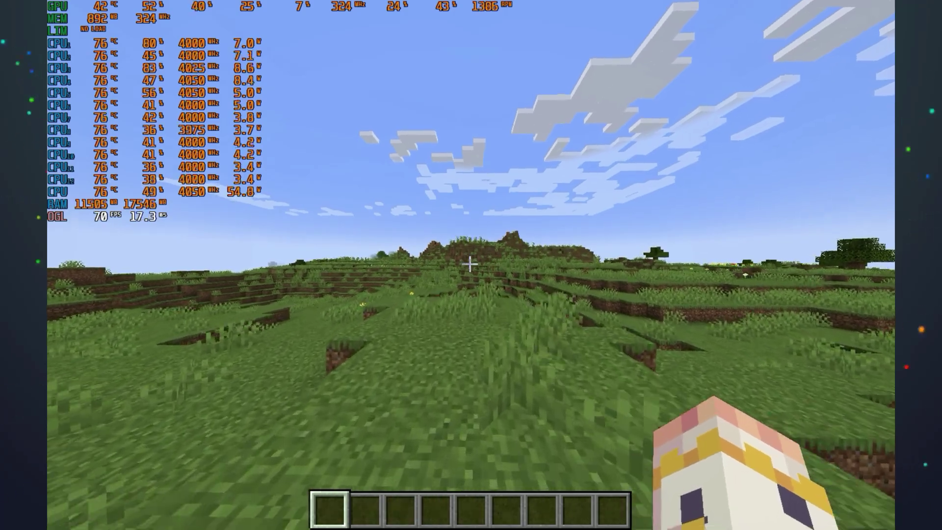
{"action": "key", "text": "w"}
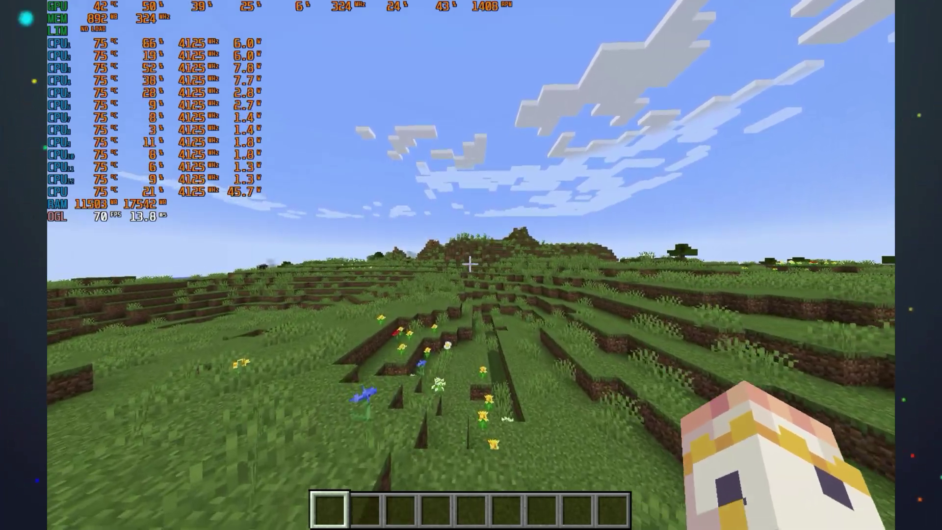
{"action": "key", "text": "w"}
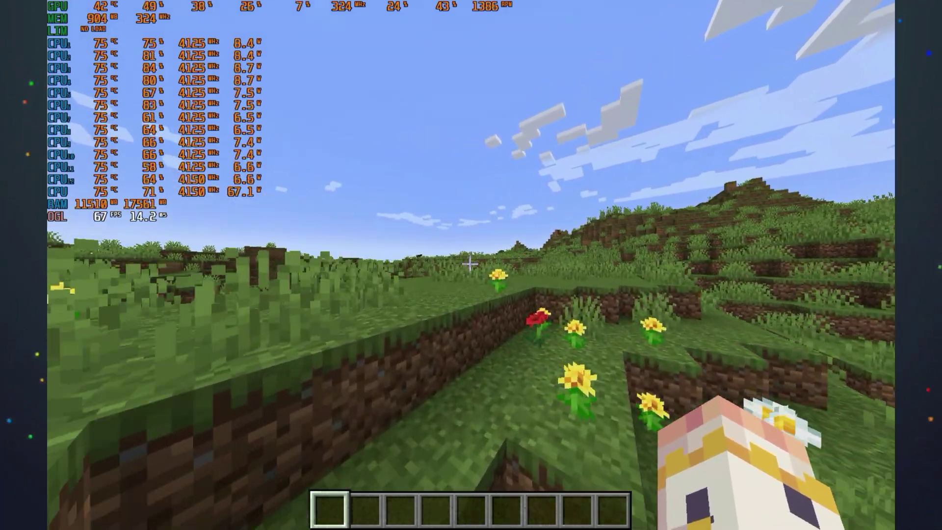
{"action": "key", "text": "w"}
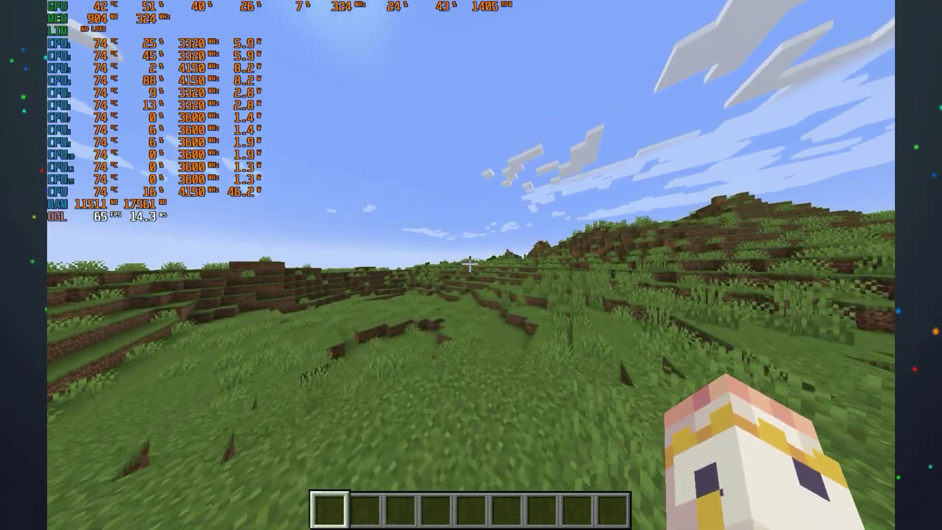
{"action": "key", "text": "w"}
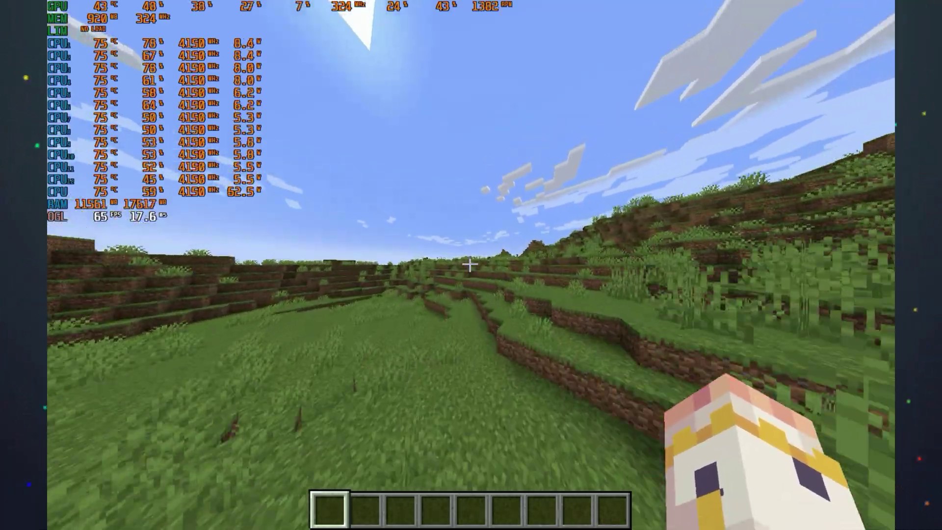
Step: Fly over the hills, lake and forest toward the mountain and descend among the trees, watching the CPU readings under heavy chunk loading
{"action": "key", "text": "w"}
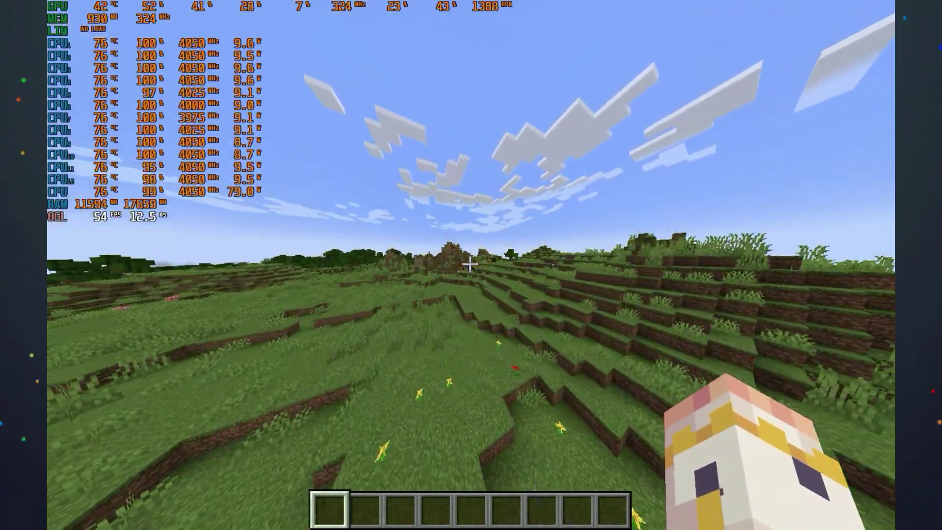
{"action": "key", "text": "w"}
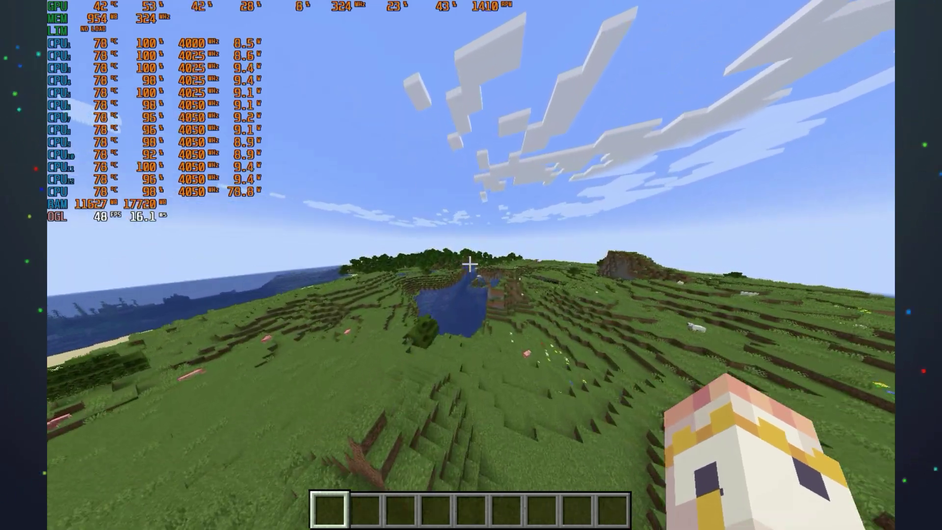
{"action": "key", "text": "w"}
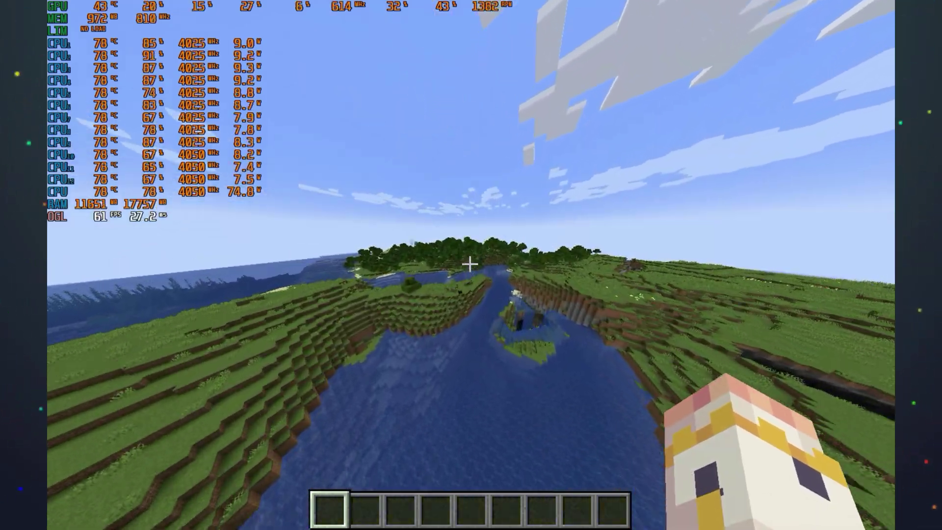
{"action": "key", "text": "w"}
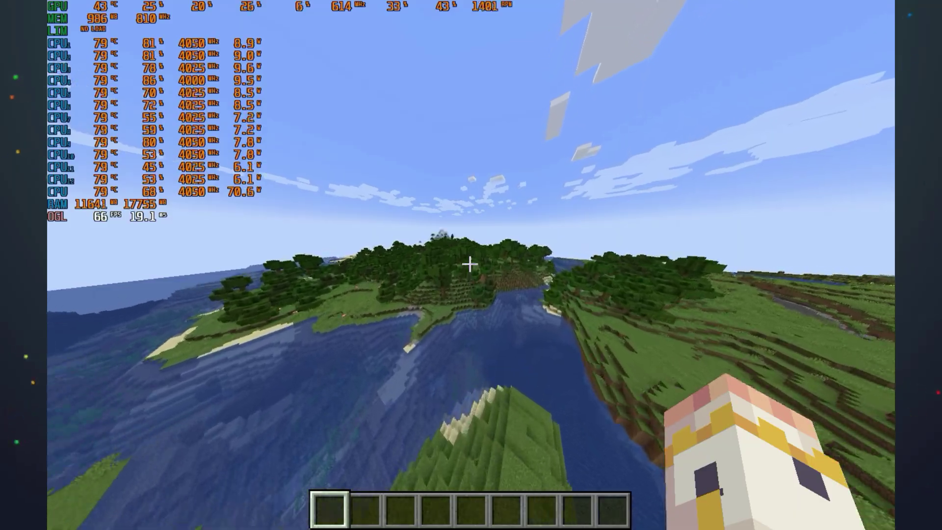
{"action": "key", "text": "w"}
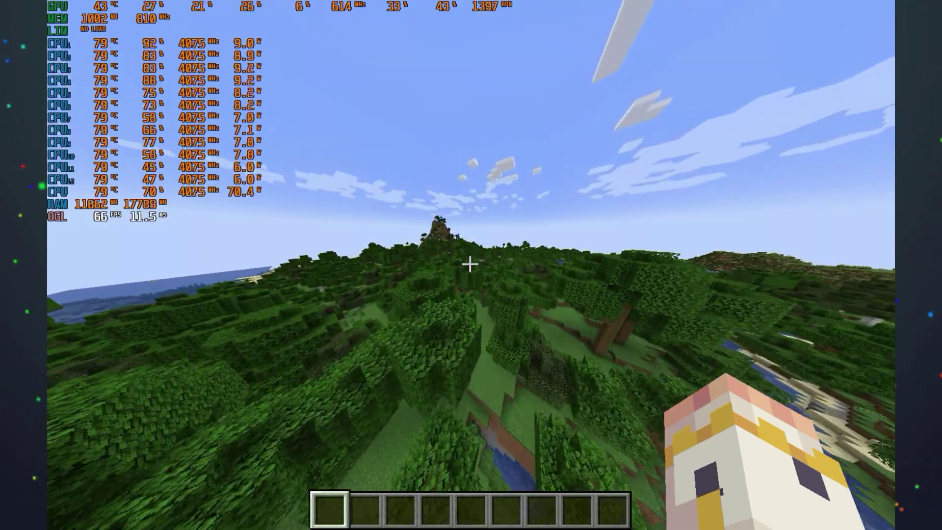
{"action": "key", "text": "w"}
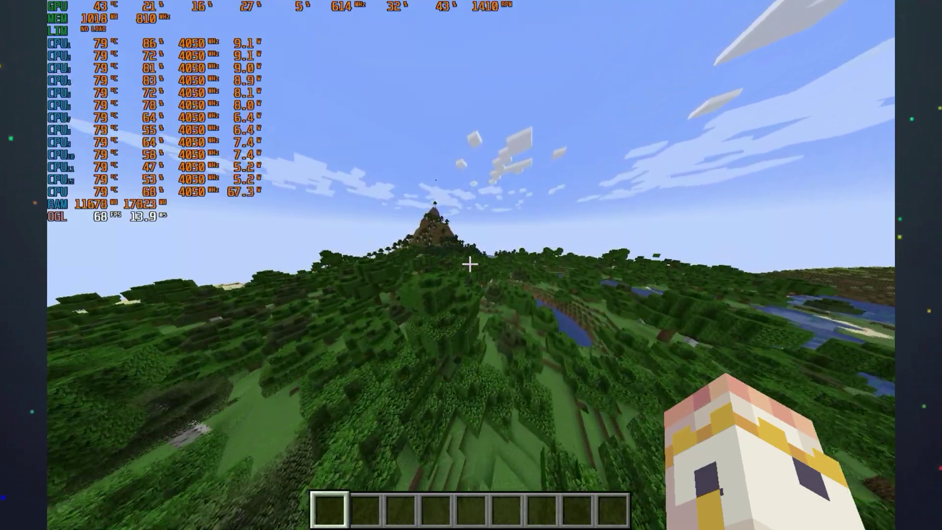
{"action": "key", "text": "w"}
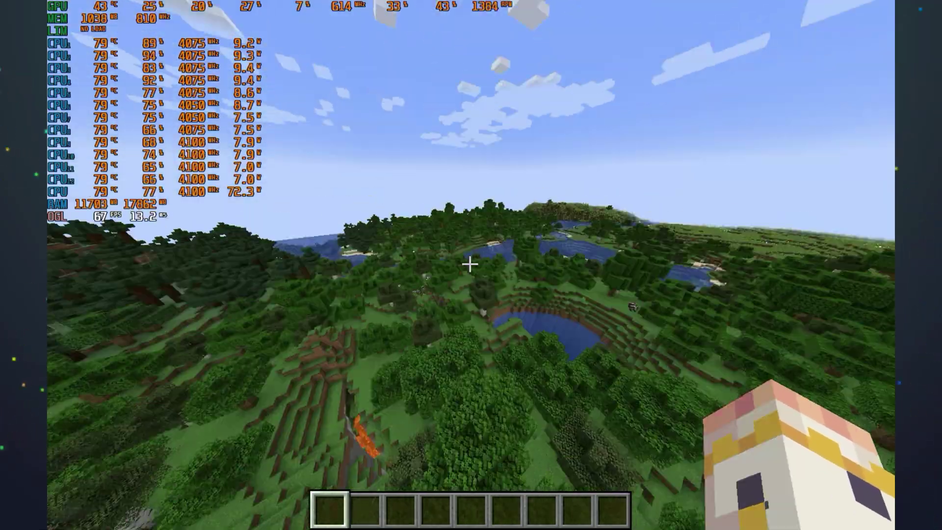
{"action": "key", "text": "w"}
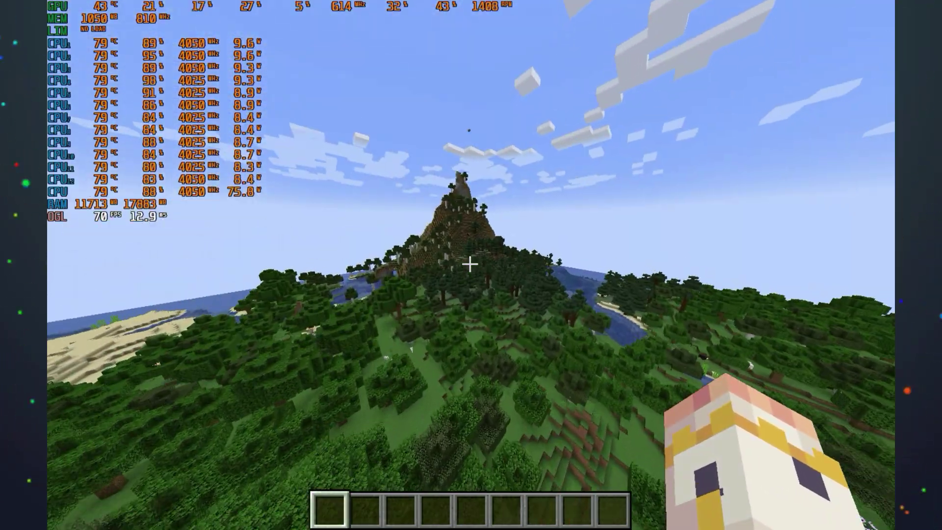
{"action": "key", "text": "w"}
{"action": "key", "text": "shift"}
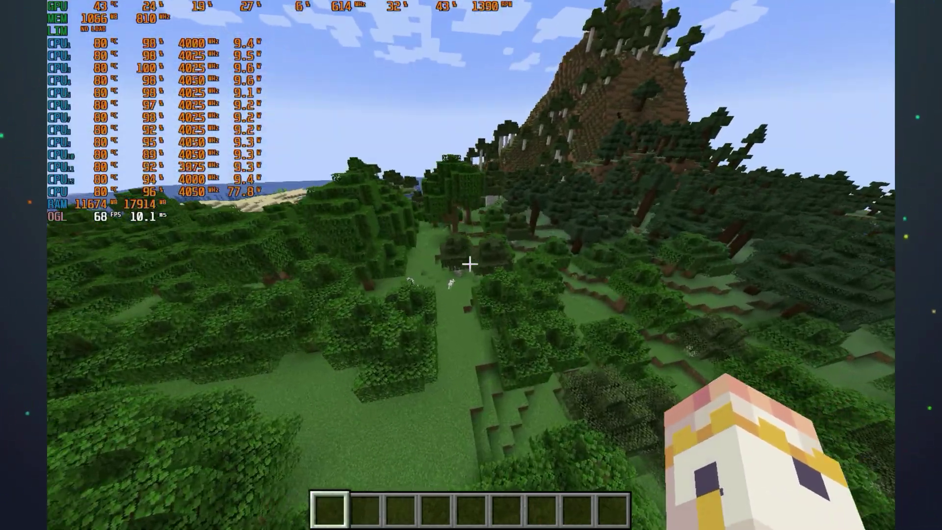
{"action": "key", "text": "w"}
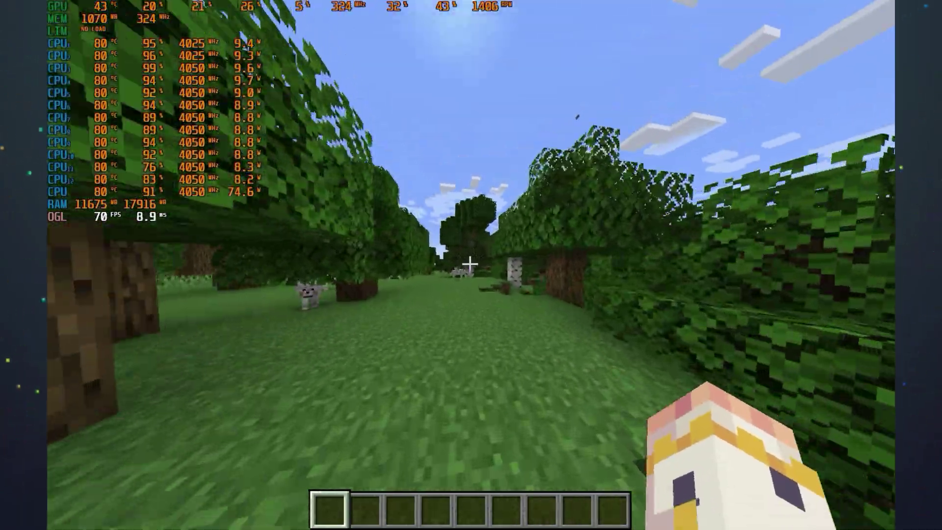
Step: Fly from the forest clearing over the treetops and open hills, landing in the grassy gully, while watching the CPU readings in the overlay
{"action": "key", "text": "w"}
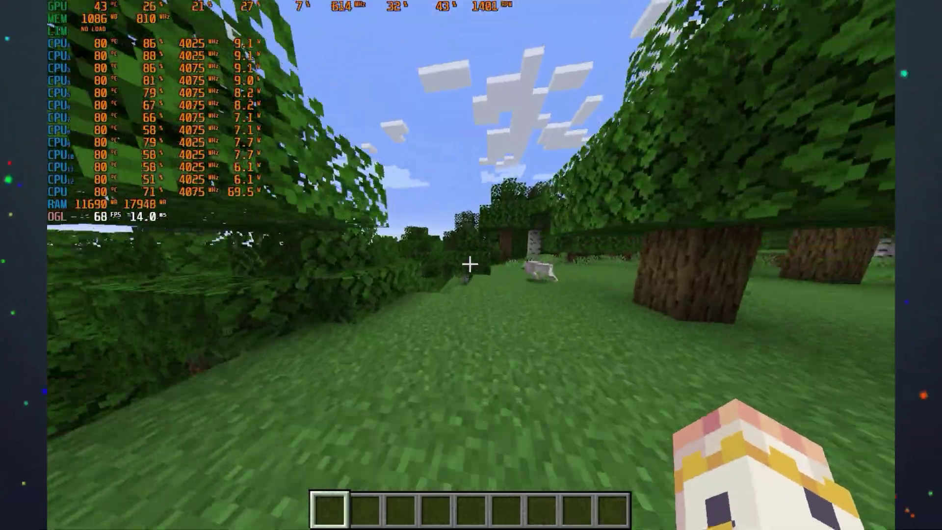
{"action": "key", "text": "space"}
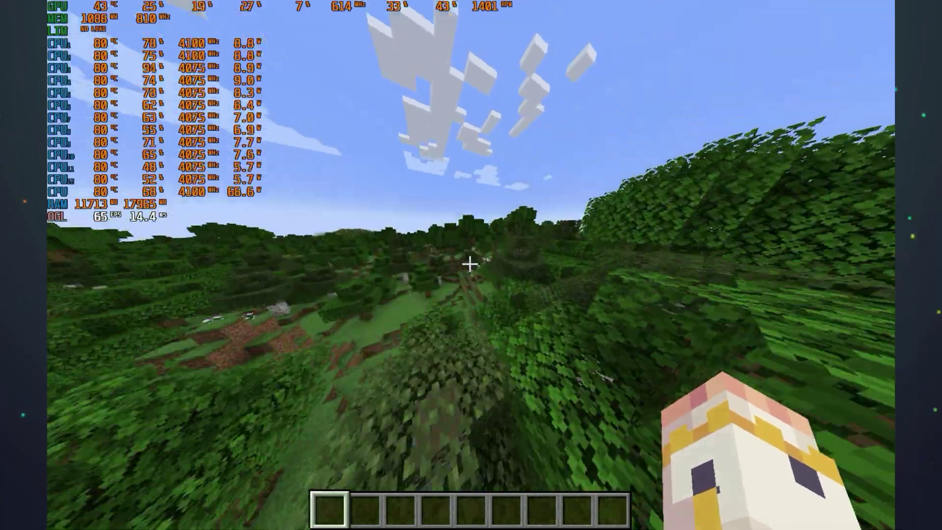
{"action": "key", "text": "w"}
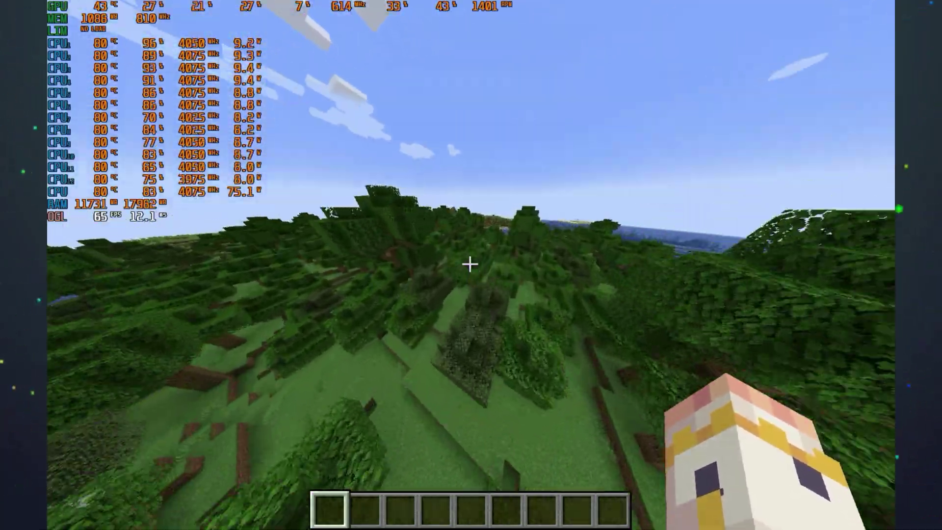
{"action": "key", "text": "w"}
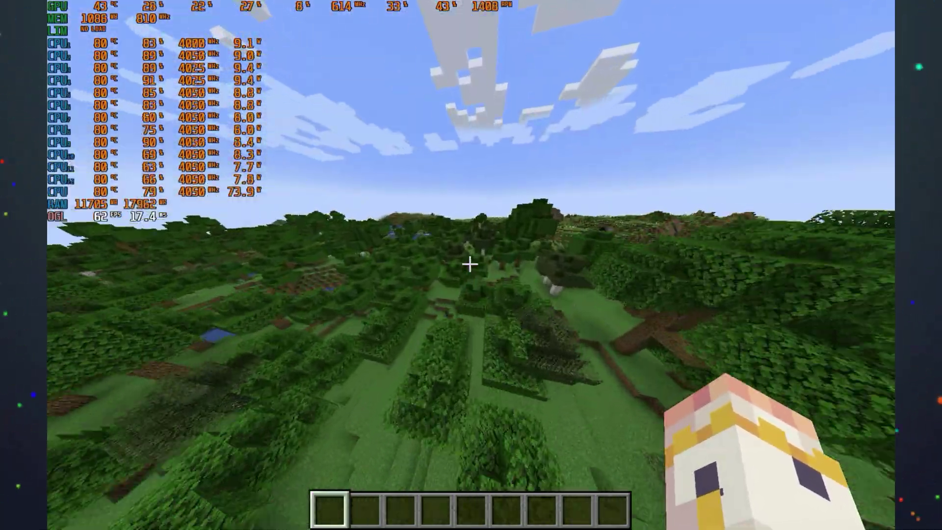
{"action": "key", "text": "w"}
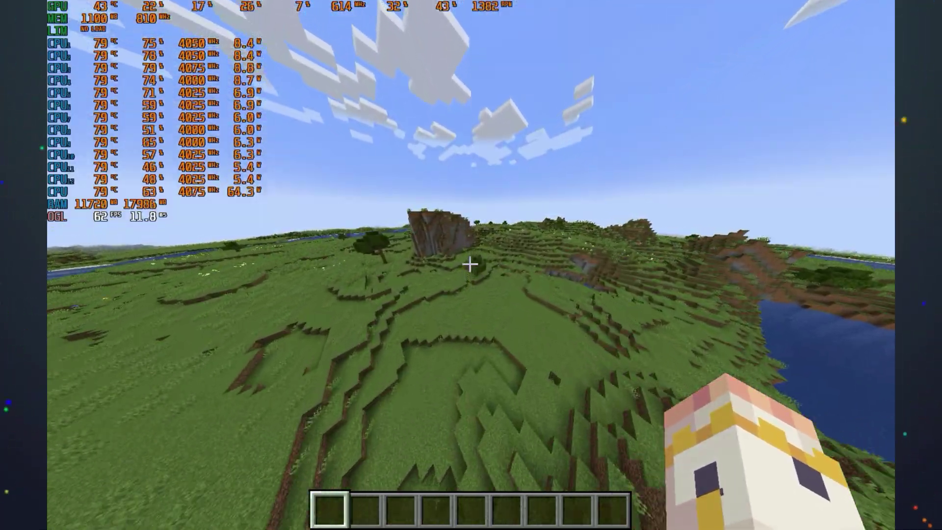
{"action": "key", "text": "w"}
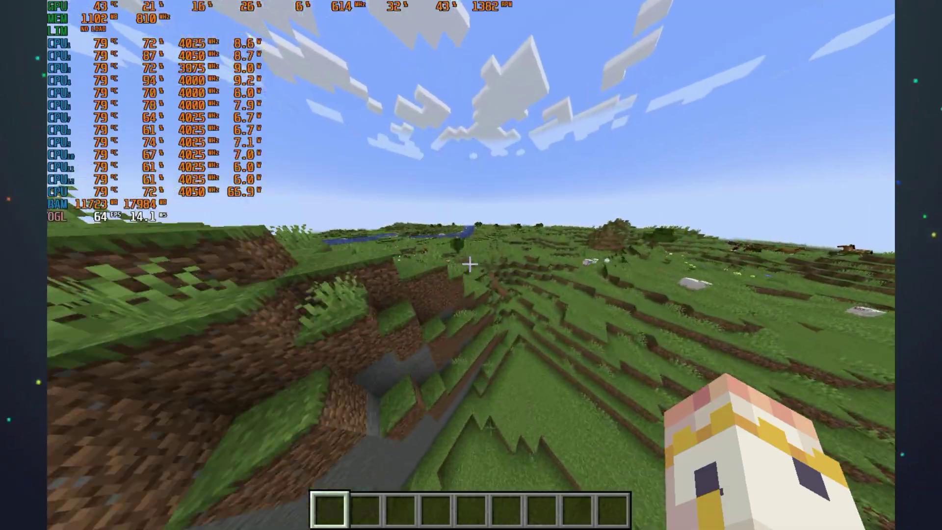
{"action": "key", "text": "w"}
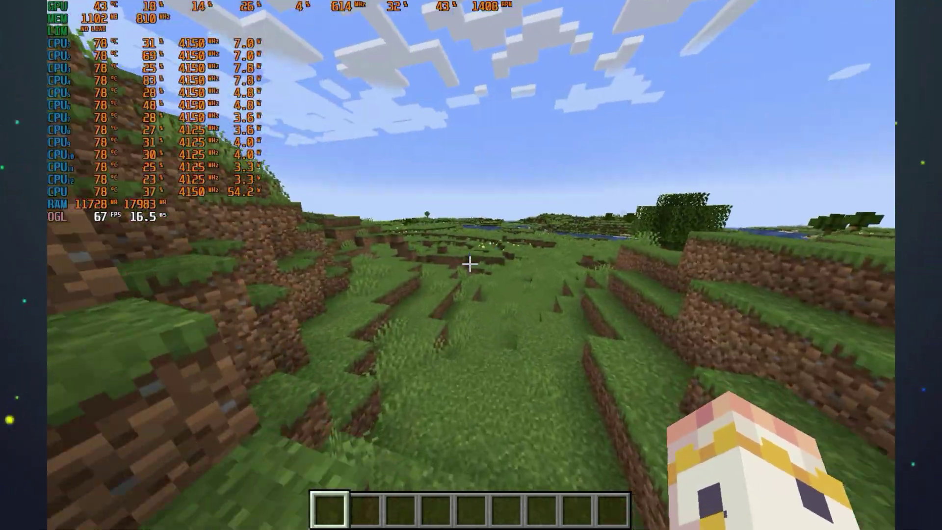
Step: Run along the grassy hillside past the lone tree toward the river, watching CPU temperature, frequency and power at lighter load
{"action": "key", "text": "w"}
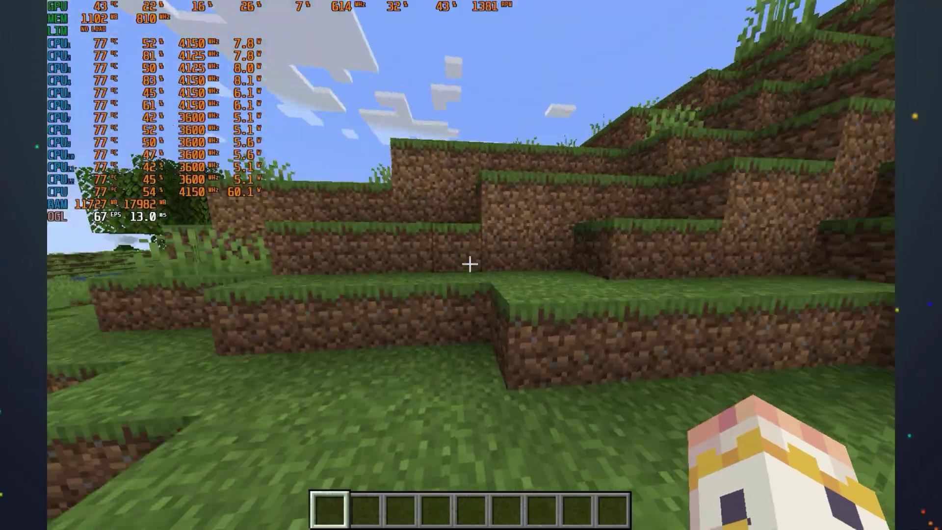
{"action": "key", "text": "w"}
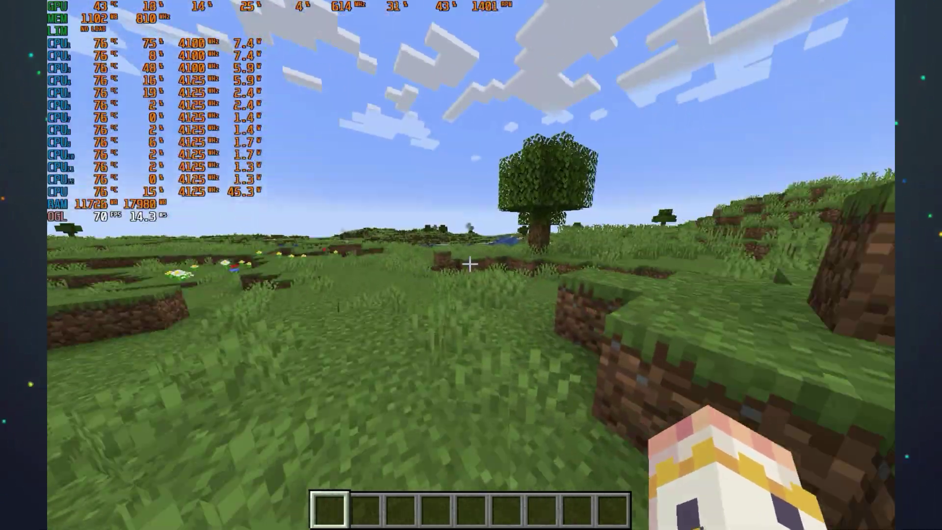
{"action": "key", "text": "w"}
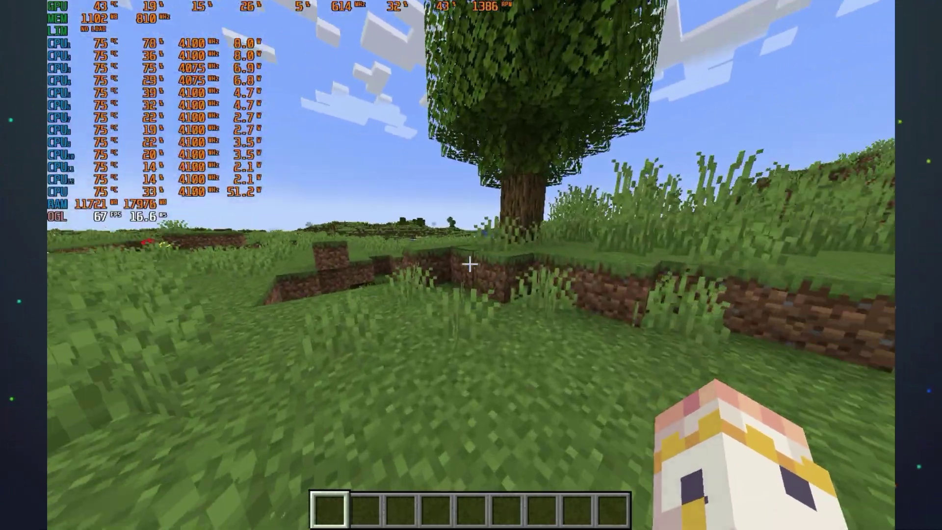
{"action": "key", "text": "w"}
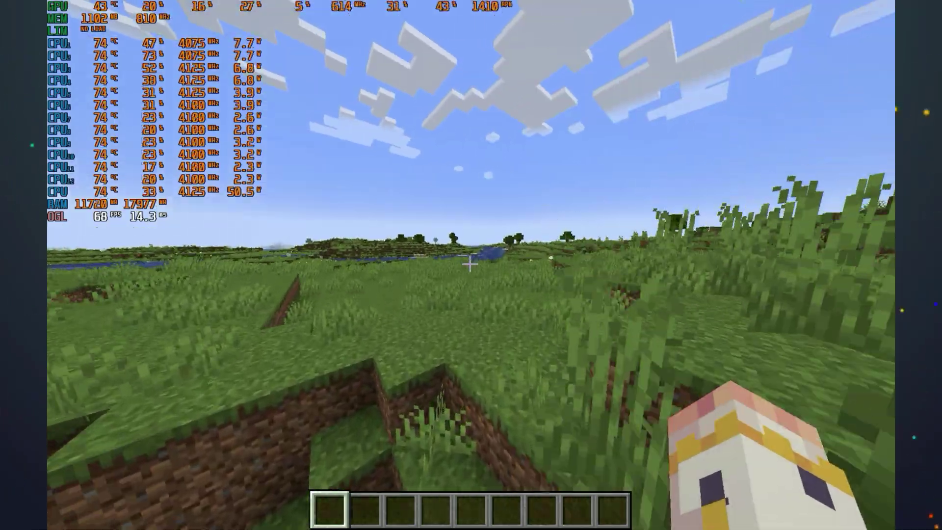
{"action": "key", "text": "w"}
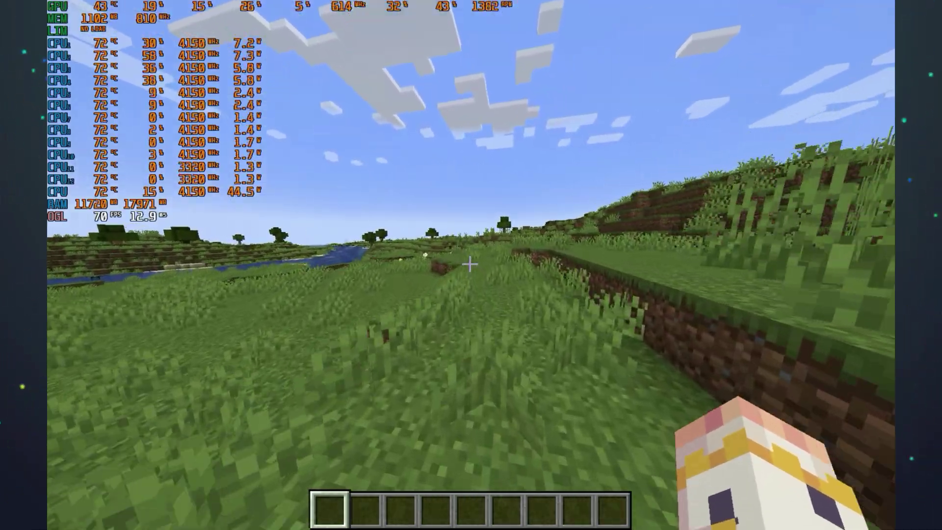
{"action": "key", "text": "w"}
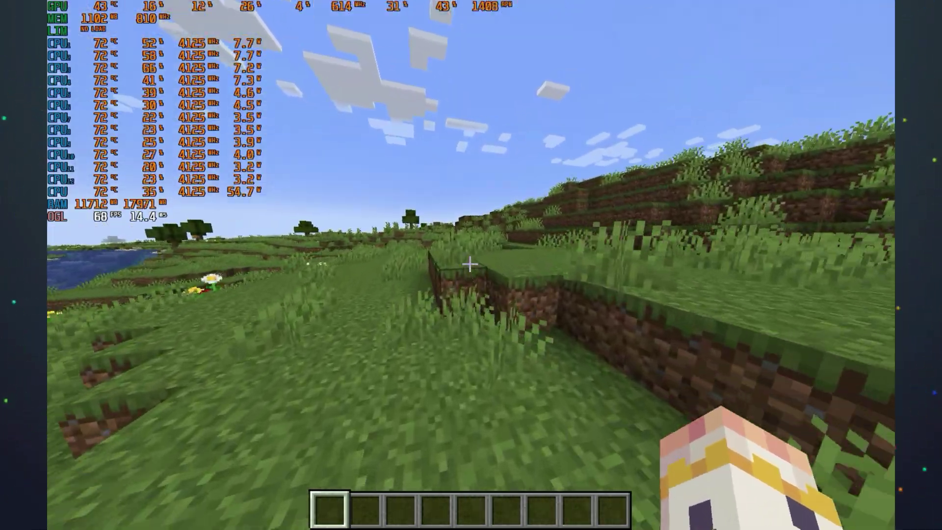
{"action": "key", "text": "w"}
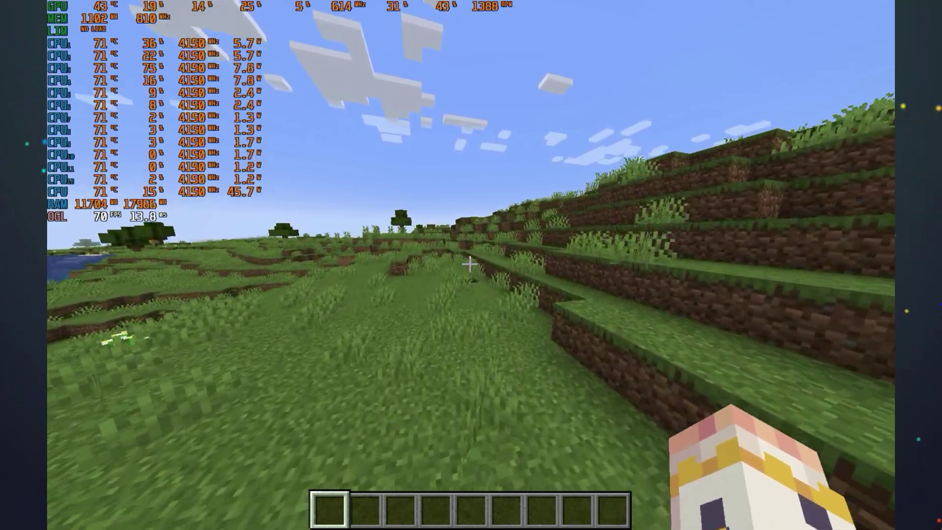
{"action": "key", "text": "w"}
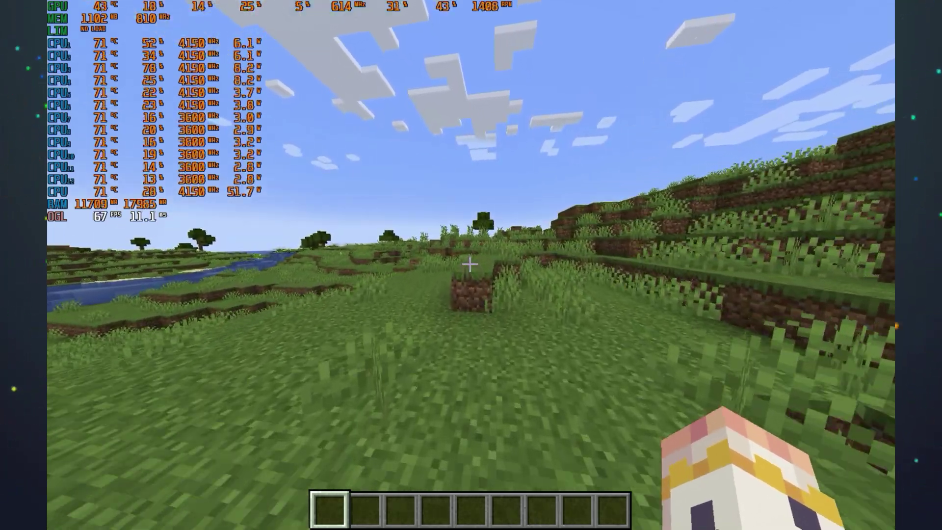
Step: Save and leave the world to the title screen, close Minecraft, and close the TLauncher window
{"action": "key", "text": "Escape"}
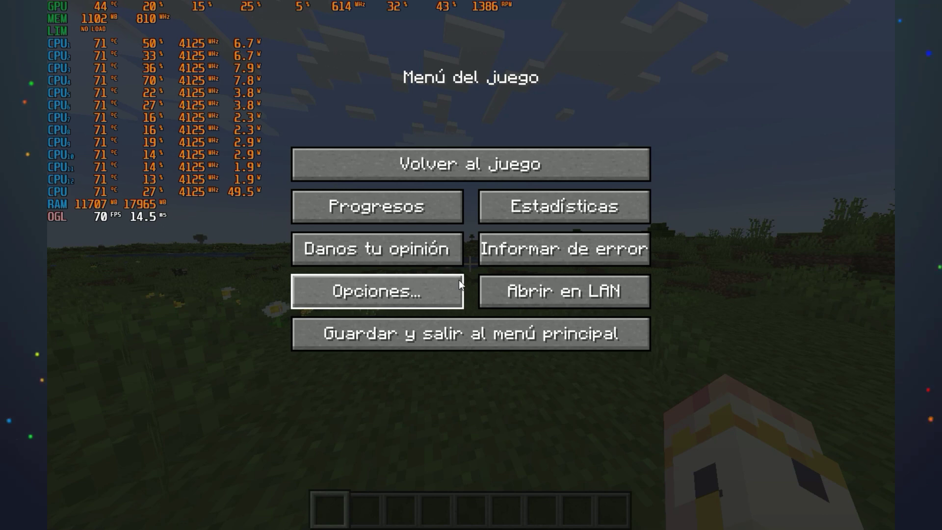
{"action": "left_click", "coordinate": [473, 337]}
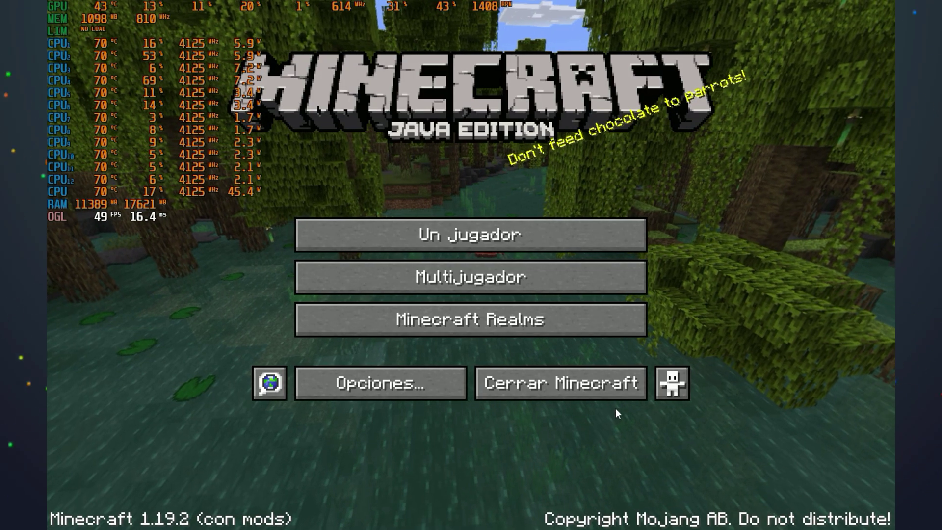
{"action": "left_click", "coordinate": [590, 382]}
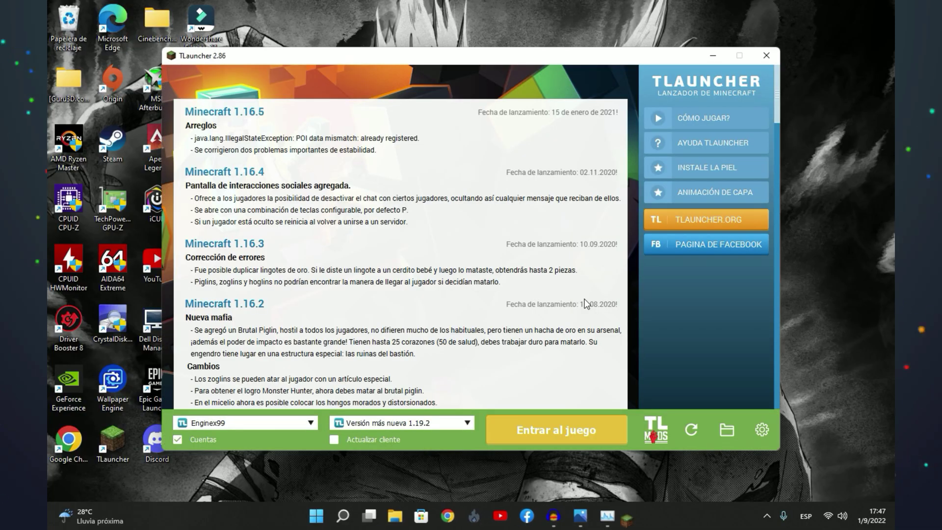
{"action": "left_click", "coordinate": [772, 60]}
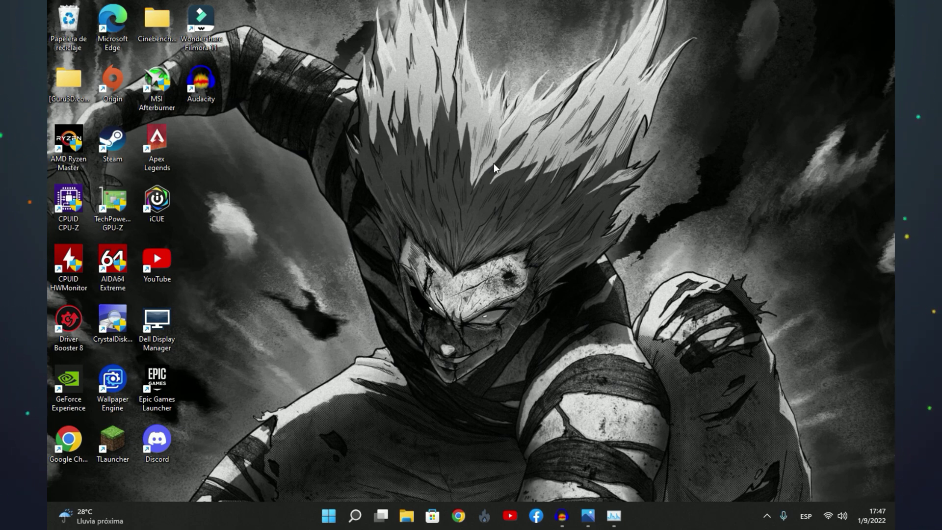
{"action": "left_click_drag", "start_coordinate": [359, 175], "coordinate": [642, 346]}
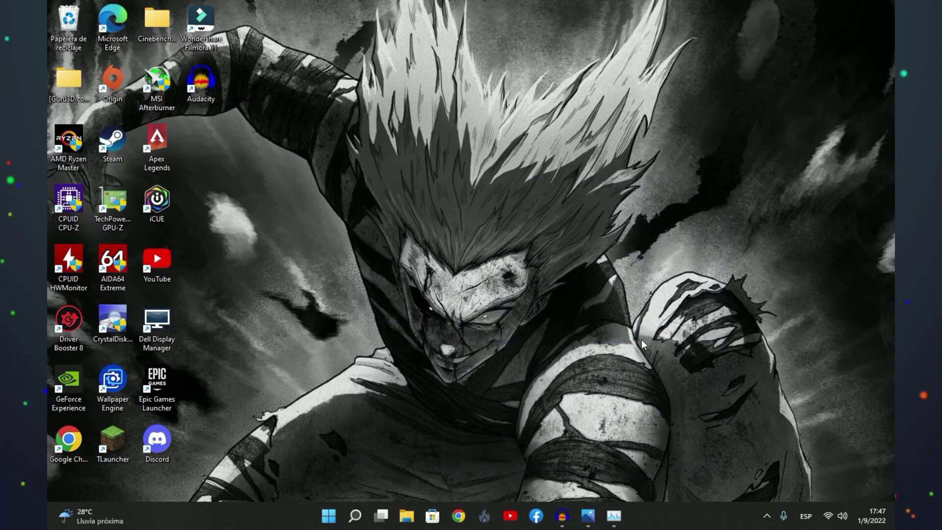